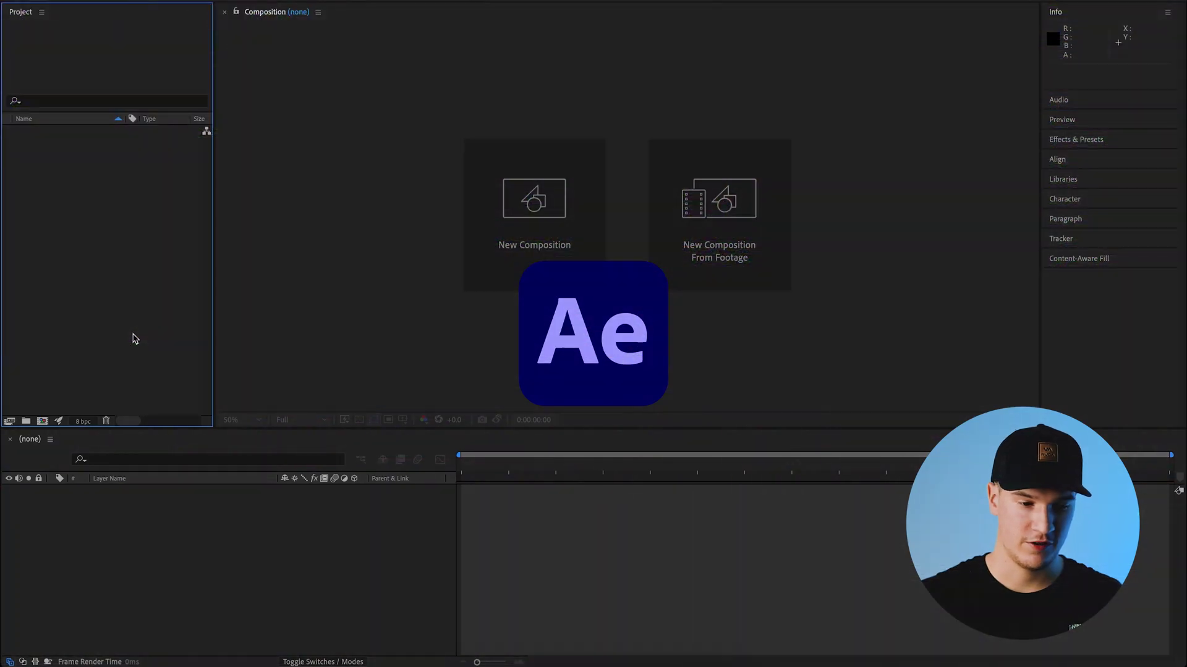
- Create a 1920×1080 composition named 'Graphic' with Lock Aspect Ratio turned off
right_click(82, 262)
click(166, 272)
click(515, 221)
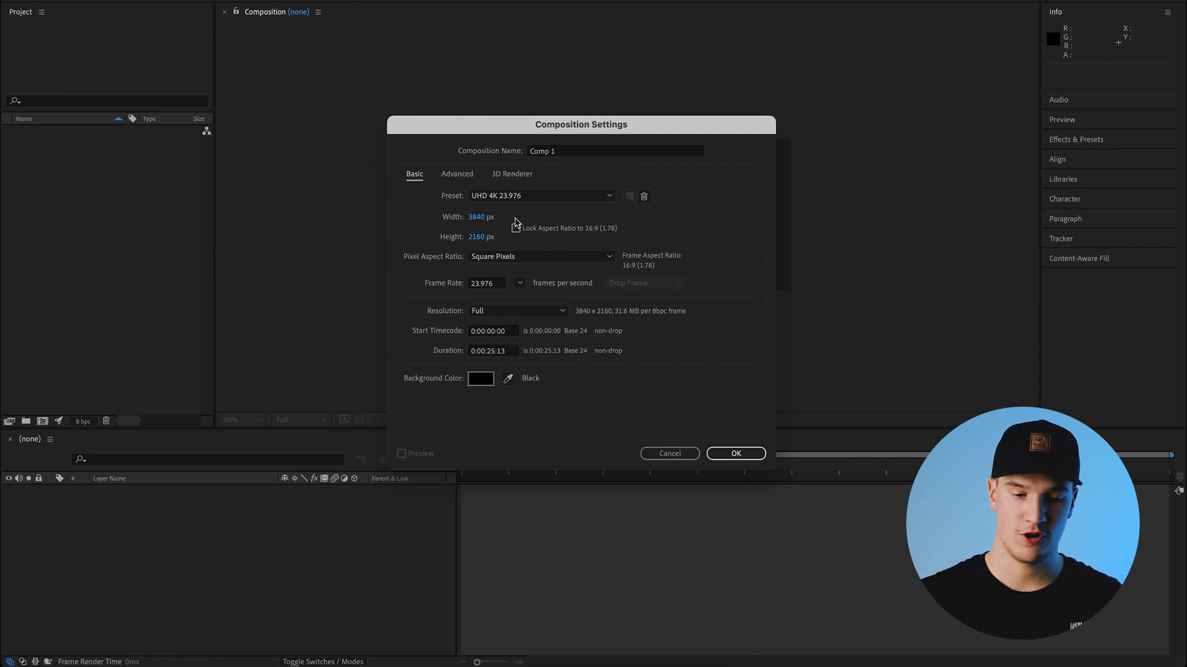
click(476, 217)
text(1920)
click(477, 237)
text(1080)
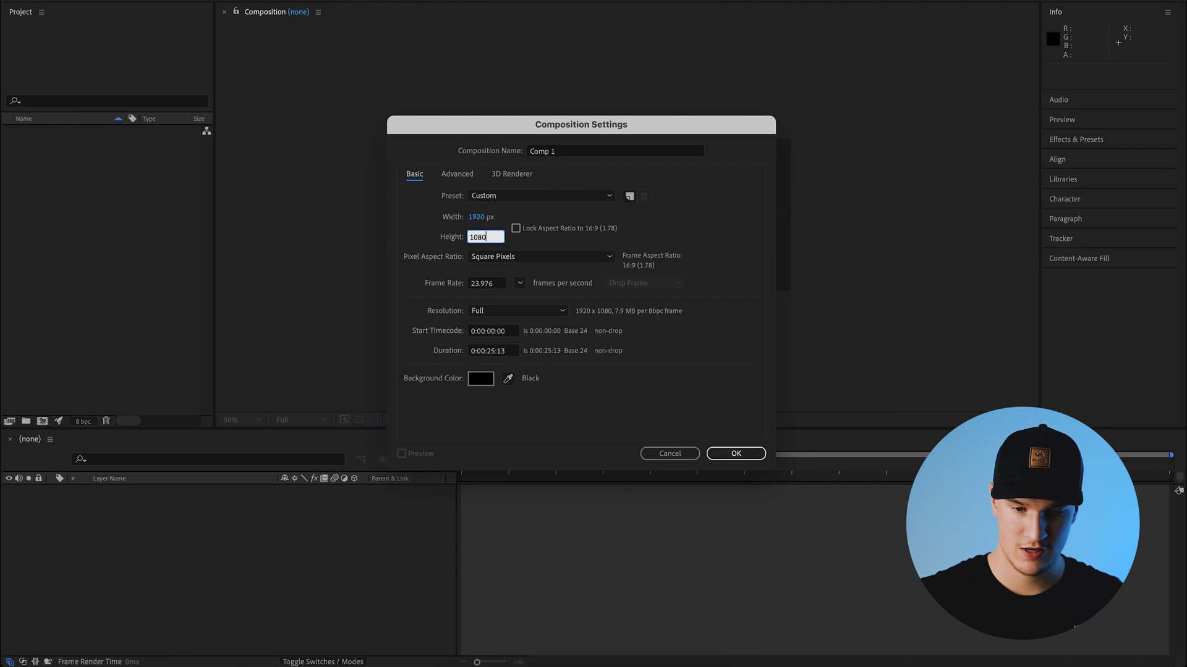
key(Tab)
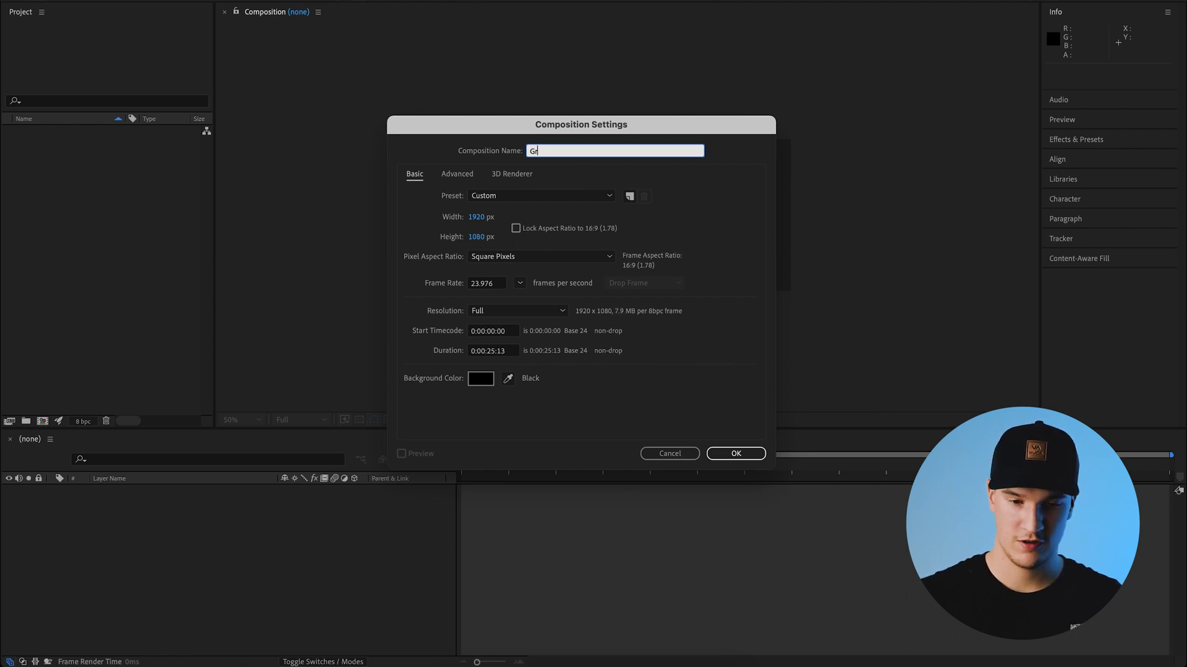
text(Graphic)
key(Return)
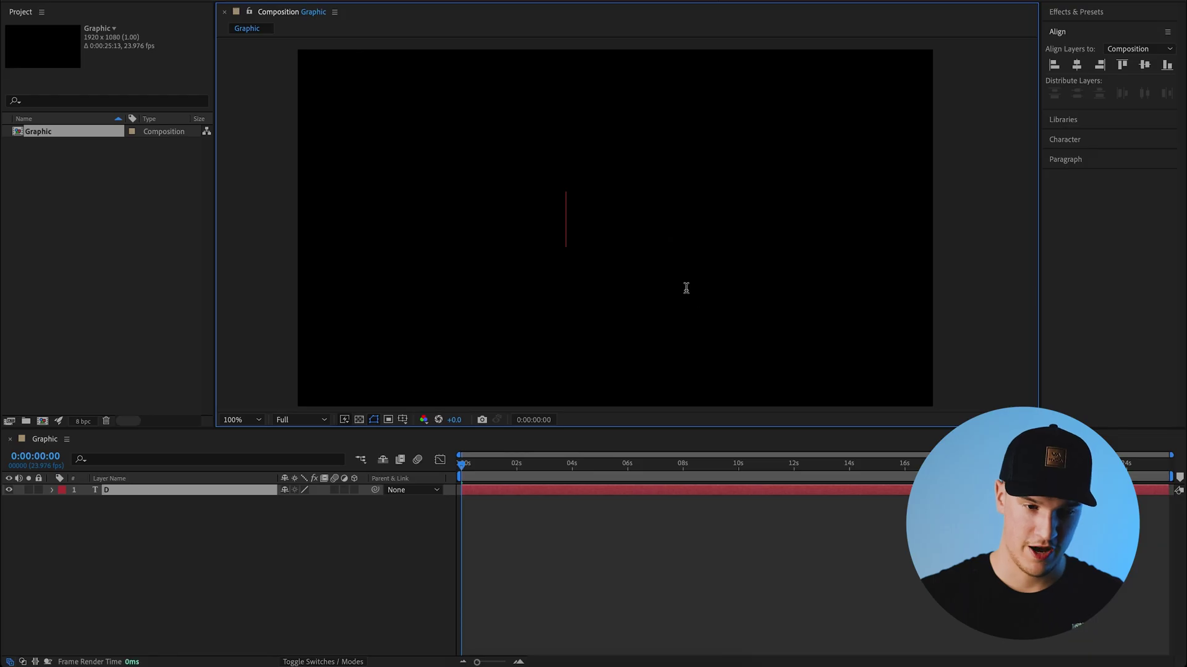
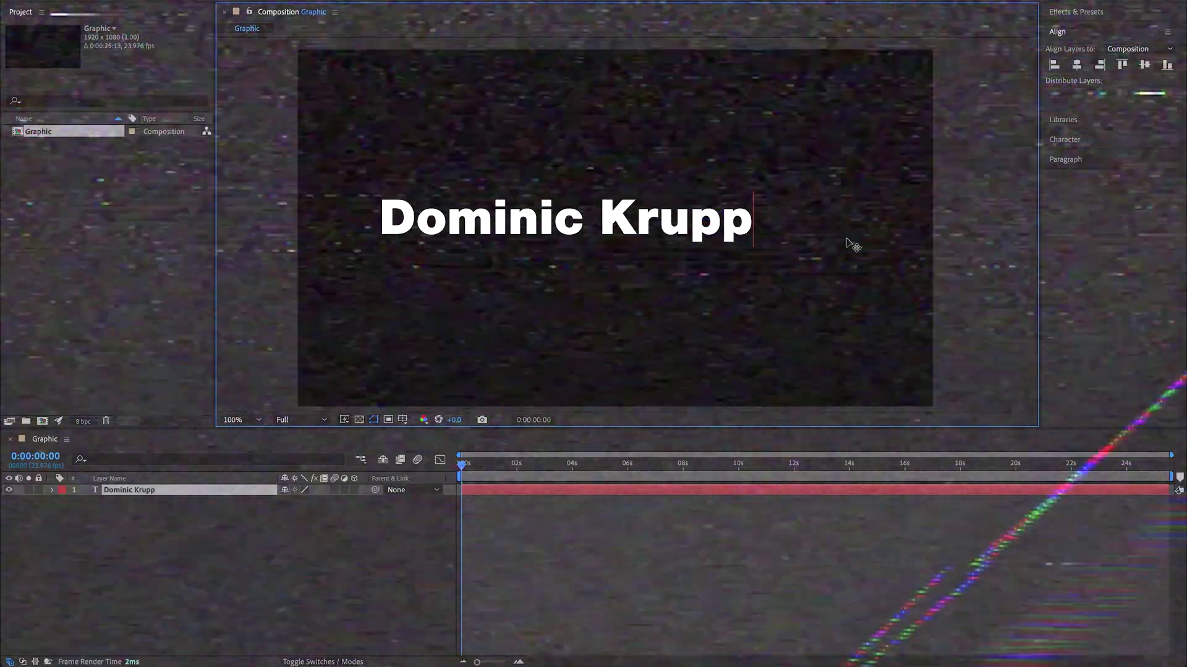
- Type the person's name as a title and set it to All Caps
key(Escape)
click(1064, 139)
click(1102, 216)
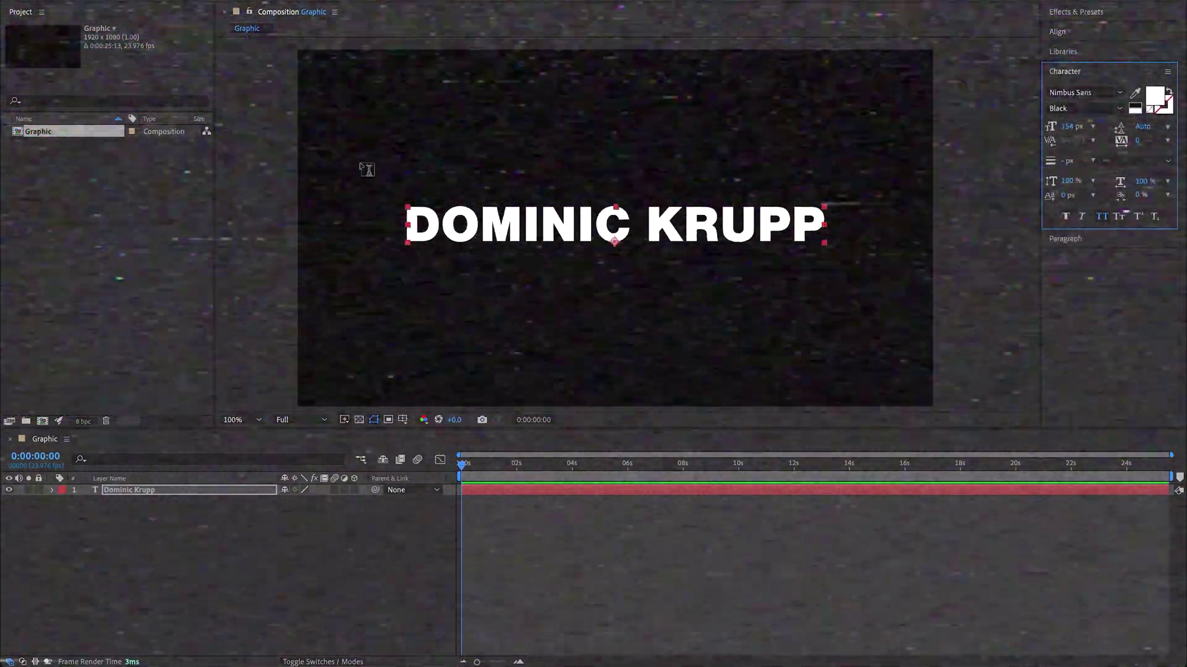
scroll(604, 212, up, 4)
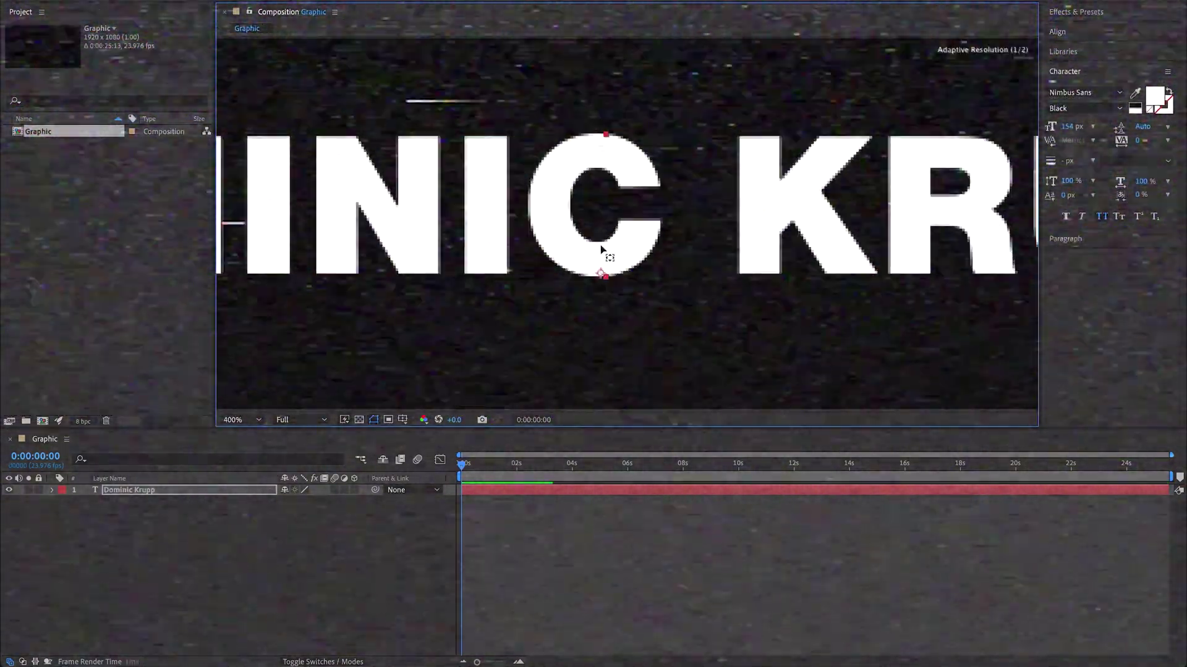
scroll(605, 211, down, 4)
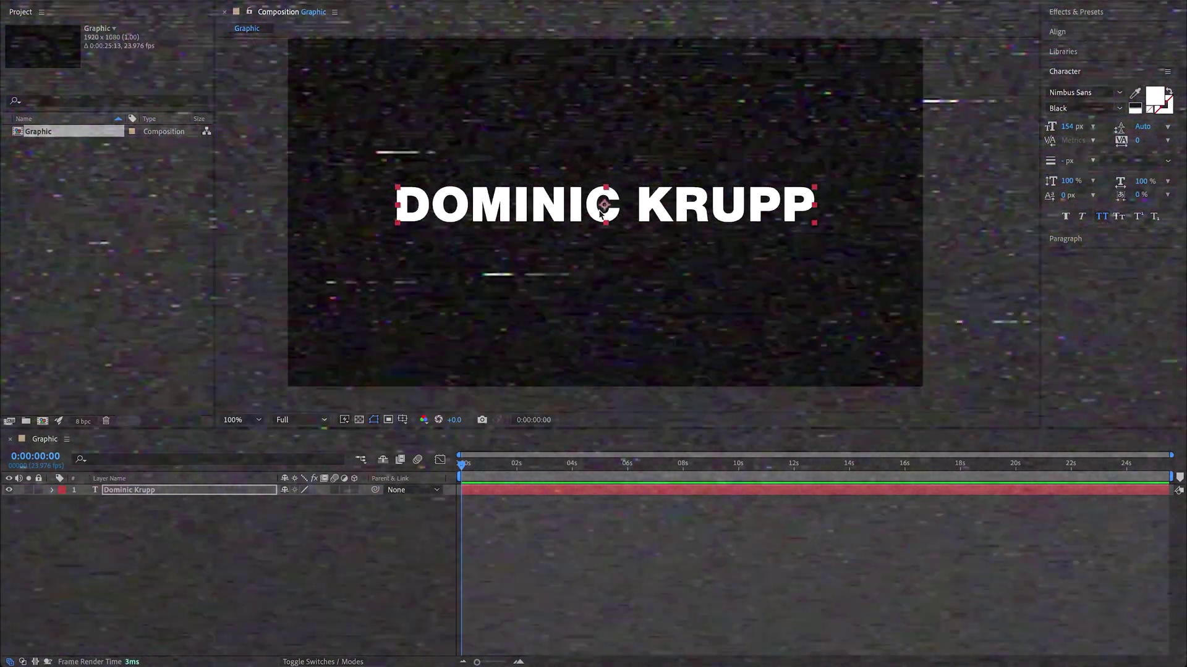
click(369, 535)
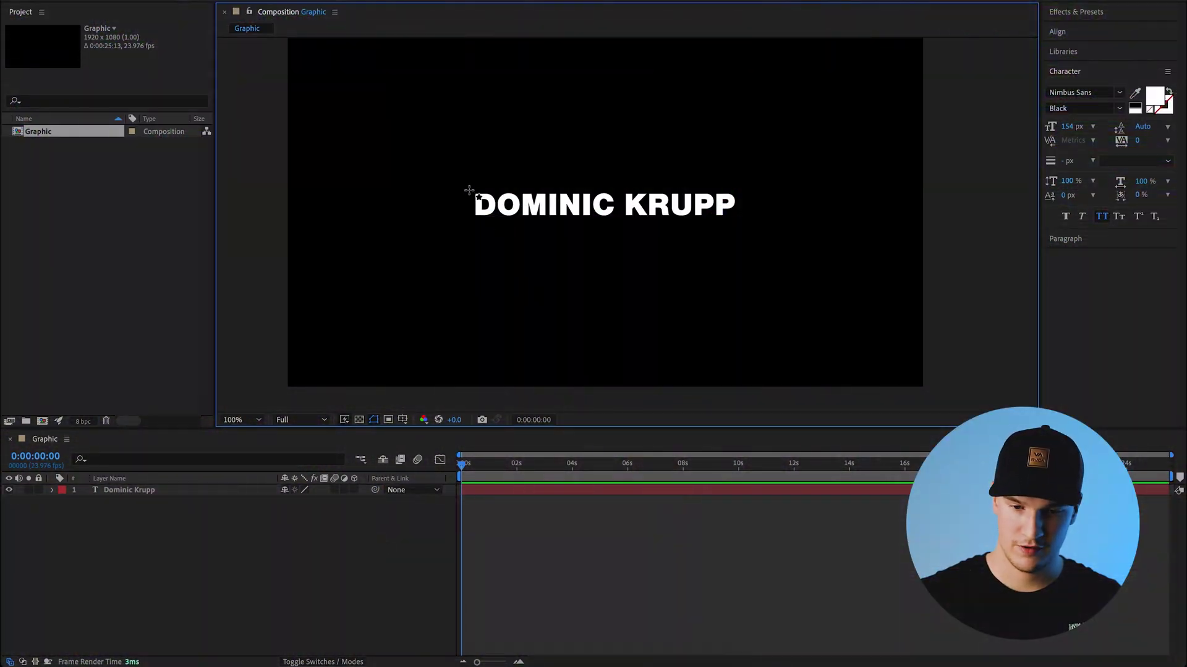
- Draw a rectangle bar across the name and move its layer below the text
drag(465, 187, 748, 220)
click(352, 606)
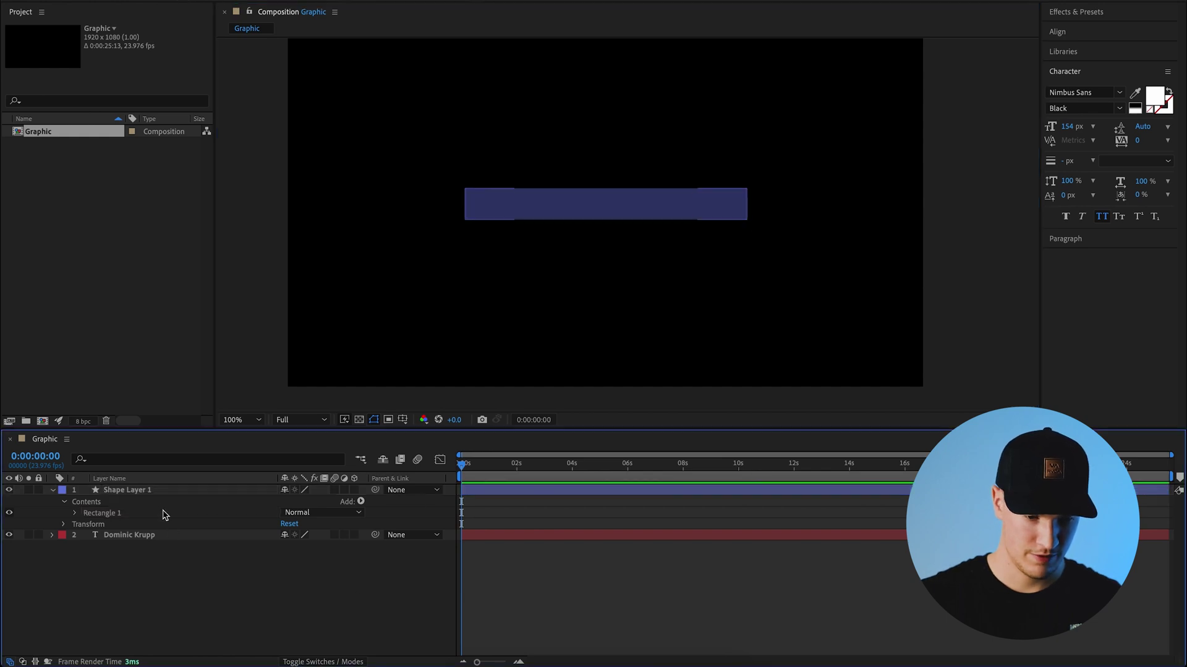
click(156, 492)
drag(156, 492, 180, 557)
click(643, 246)
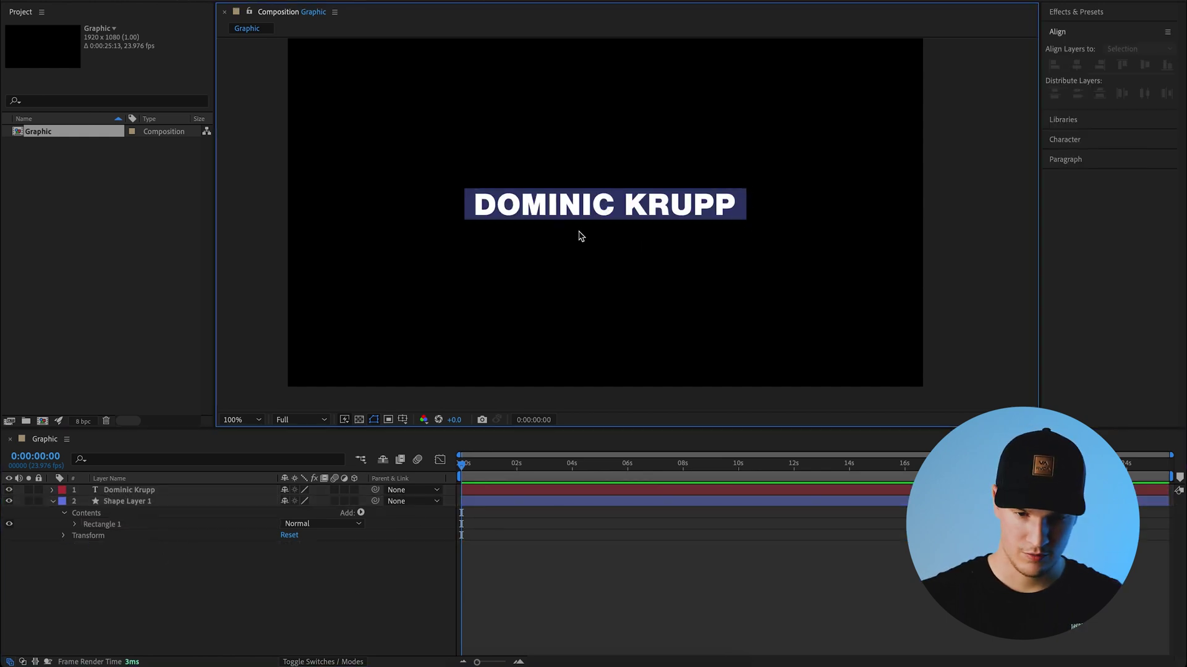
- Centre the name text and bar together horizontally in the frame
key(ctrl+a)
drag(424, 179, 816, 272)
click(1080, 68)
click(1143, 70)
click(710, 114)
click(191, 584)
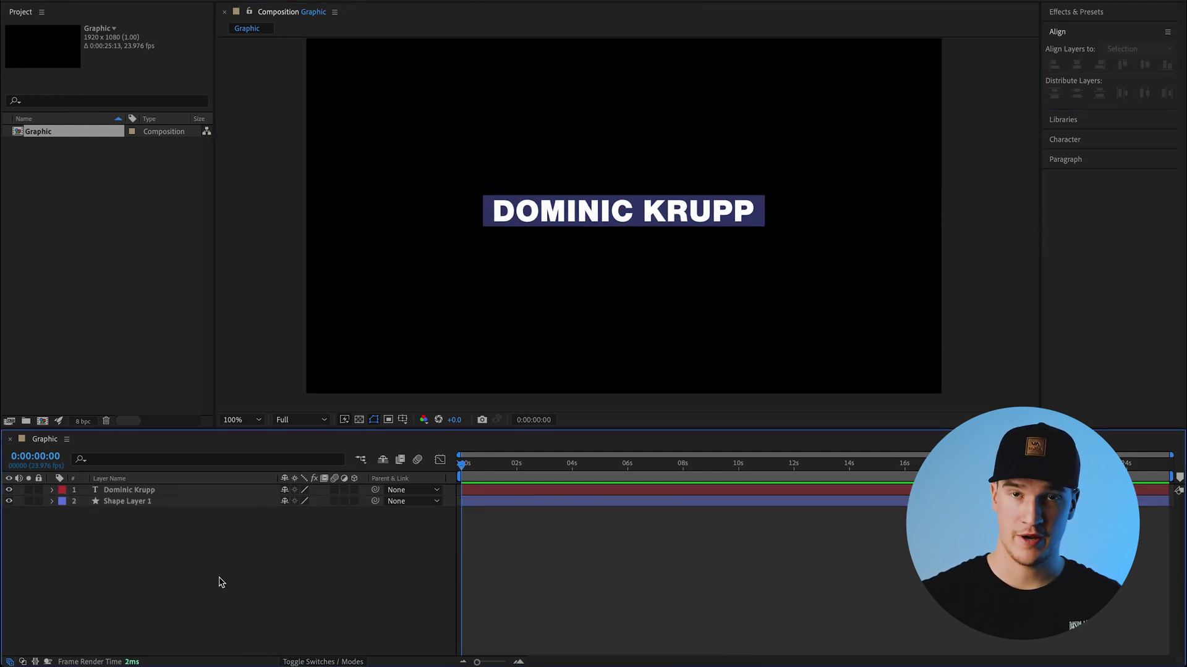
- Add a null object layer named 'motion'
right_click(186, 582)
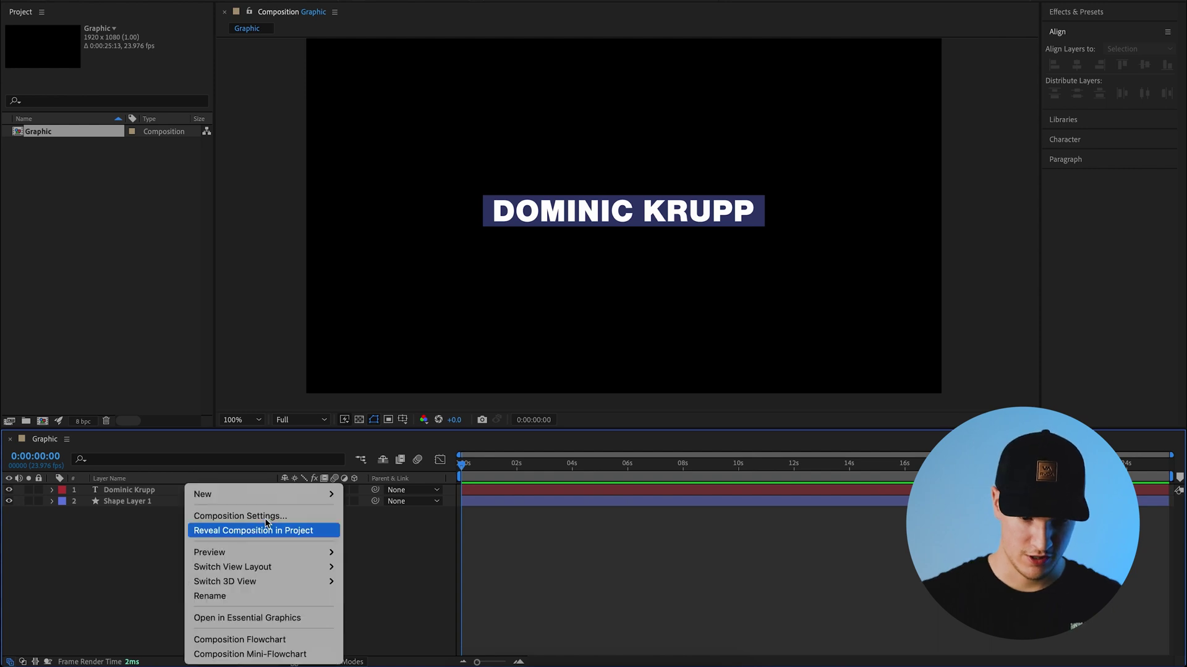
mouse_move(269, 494)
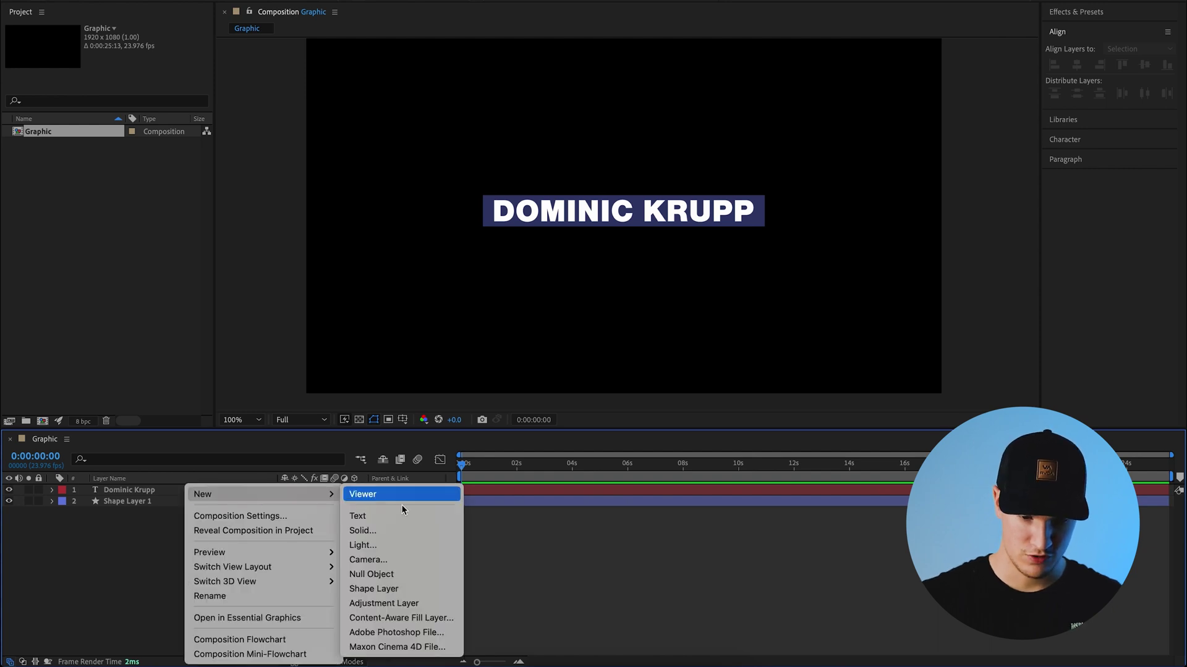
click(406, 569)
click(127, 494)
key(Return)
text(motion)
key(Return)
click(334, 603)
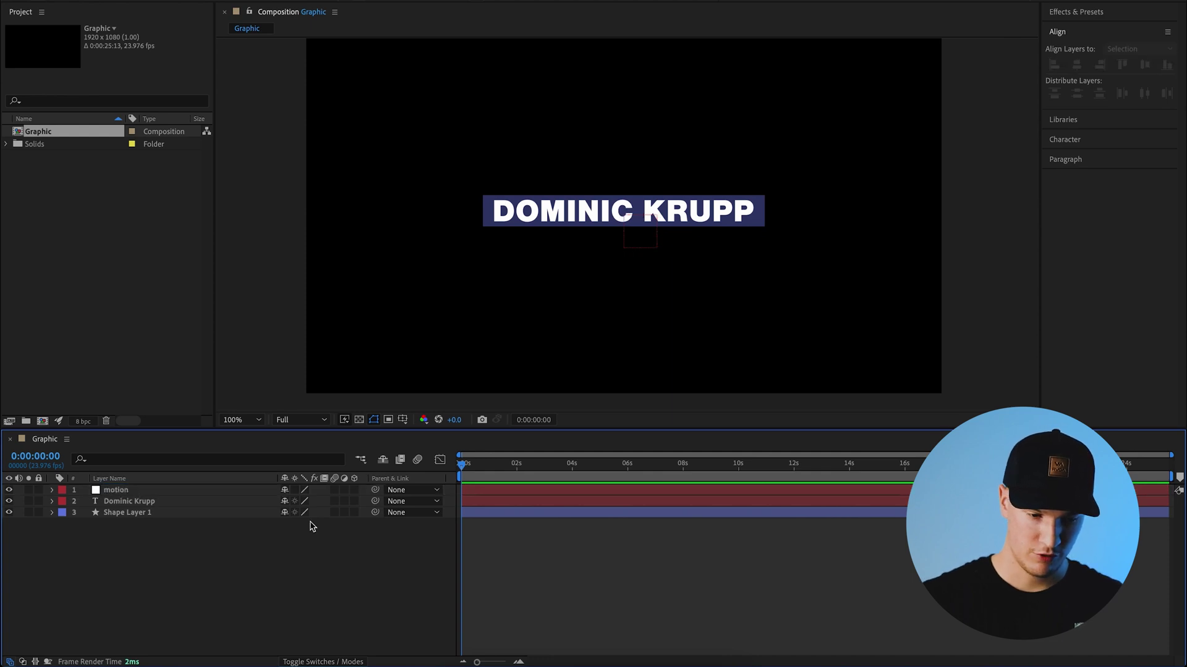
- Parent the name text and bar layers to motion and nudge its horizontal position slightly
click(131, 513)
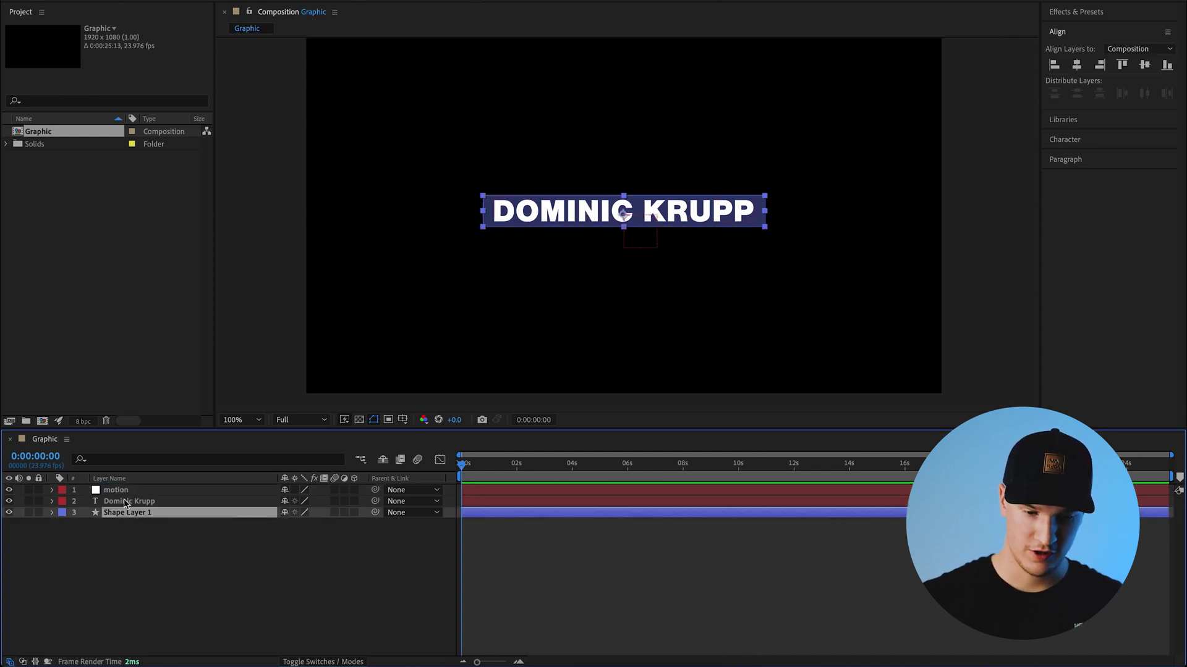
shift+click(127, 502)
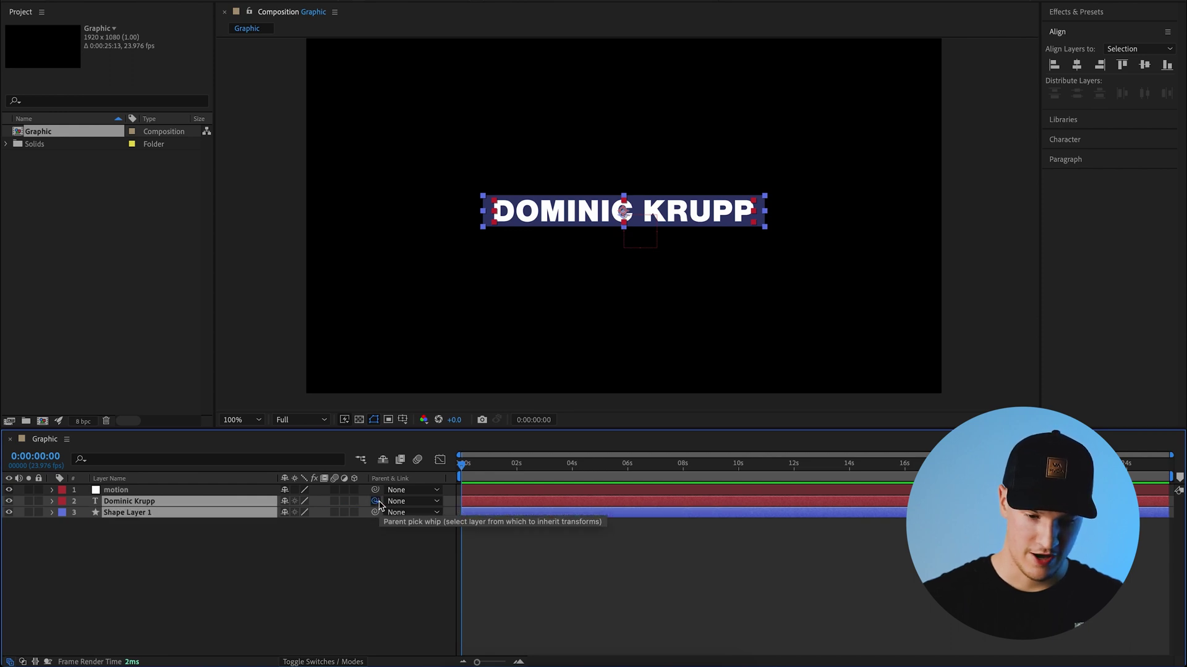
drag(376, 501, 141, 492)
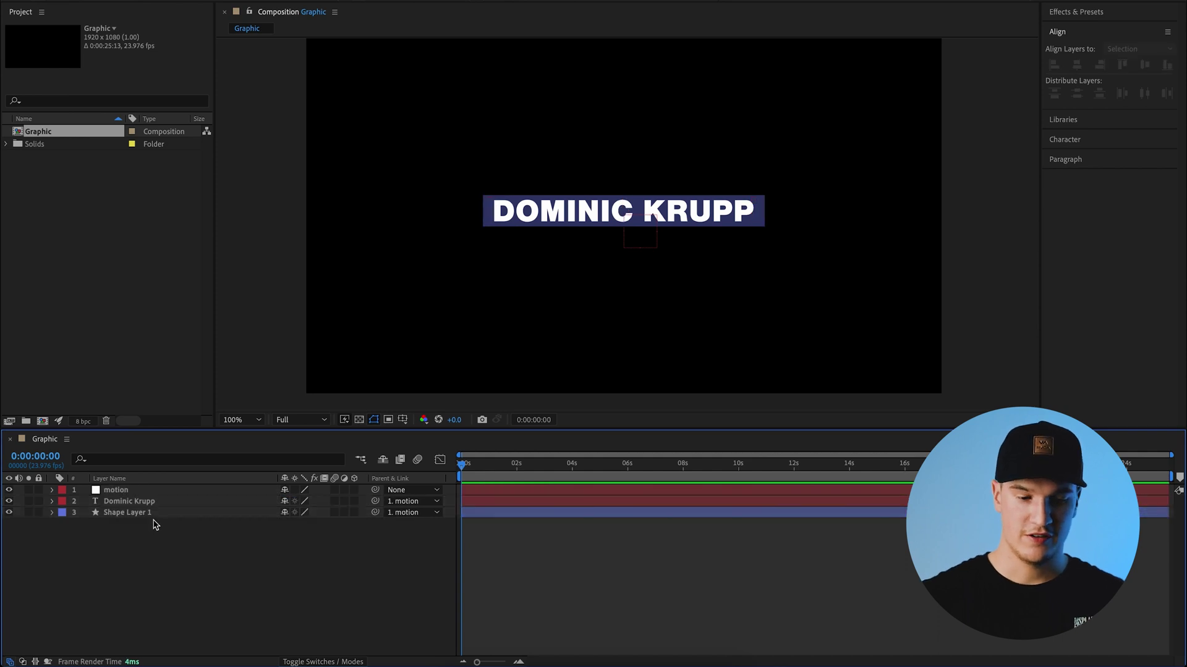
click(126, 513)
shift+click(131, 502)
click(119, 492)
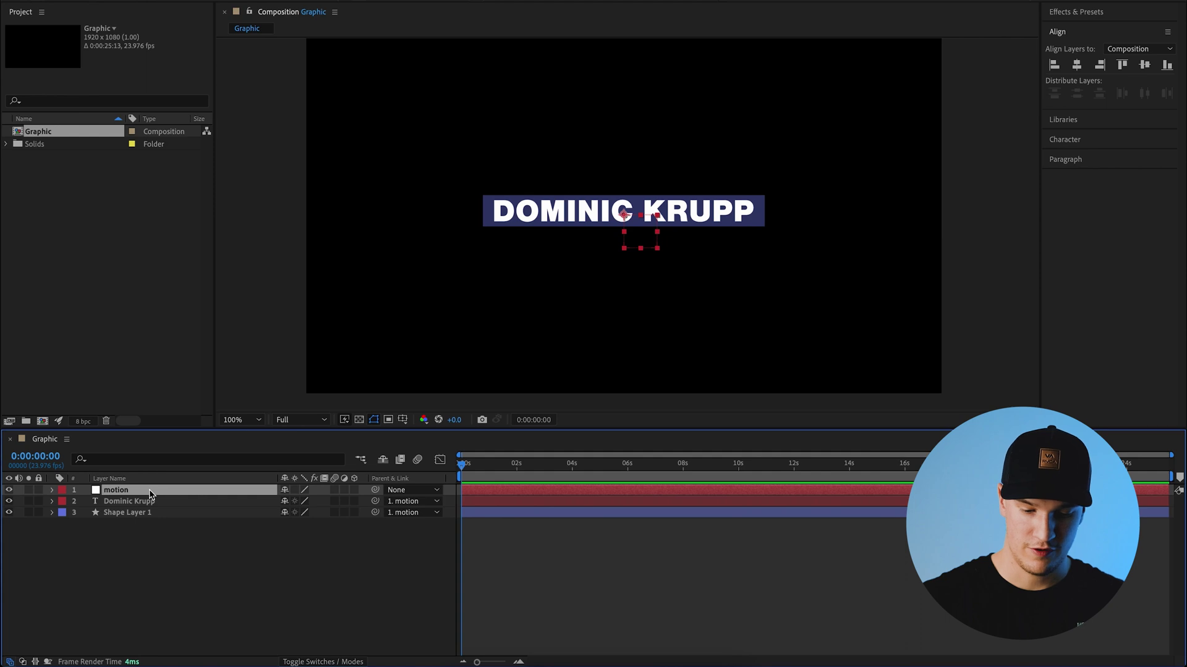
key(p)
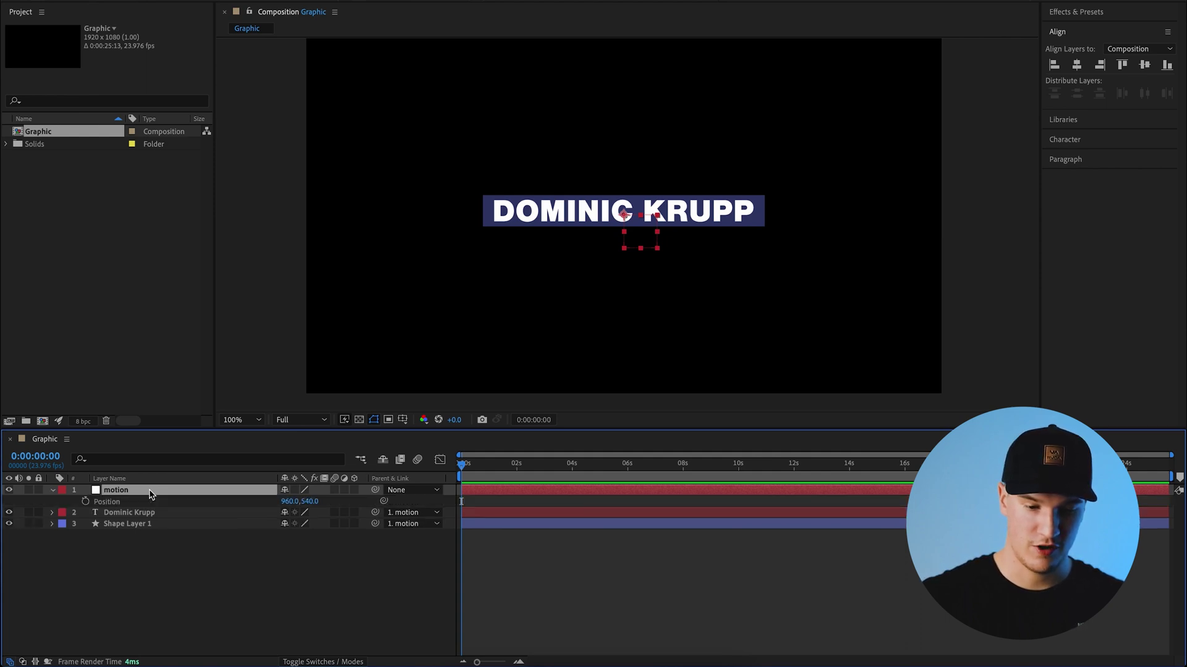
drag(286, 500, 334, 501)
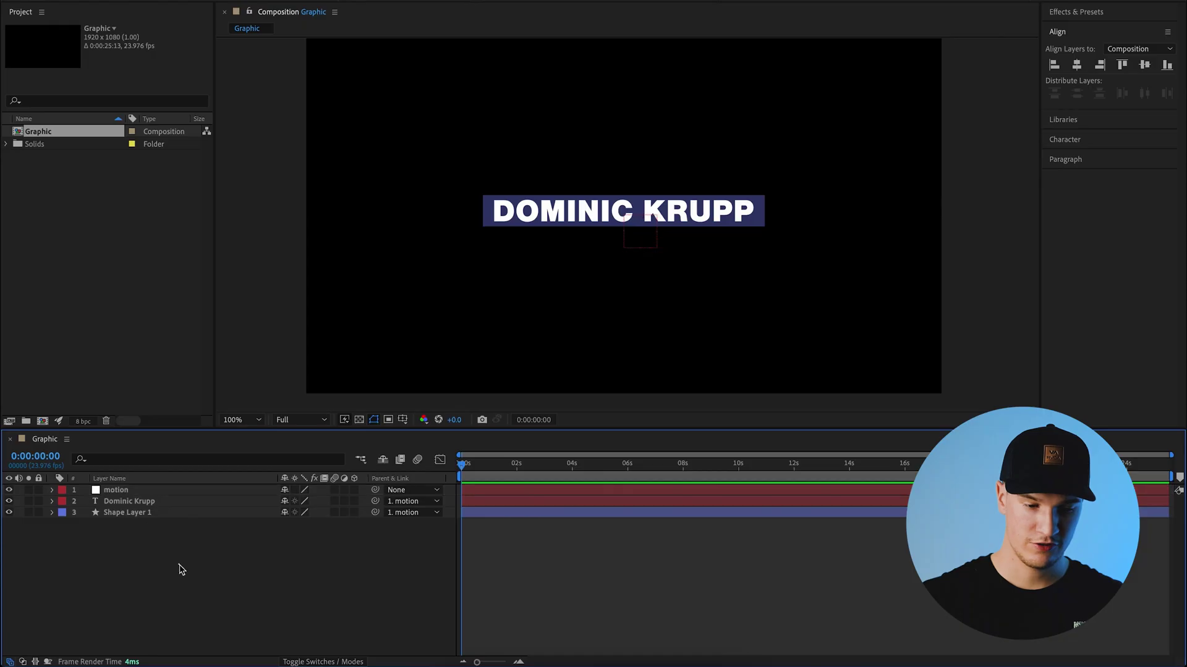
click(181, 569)
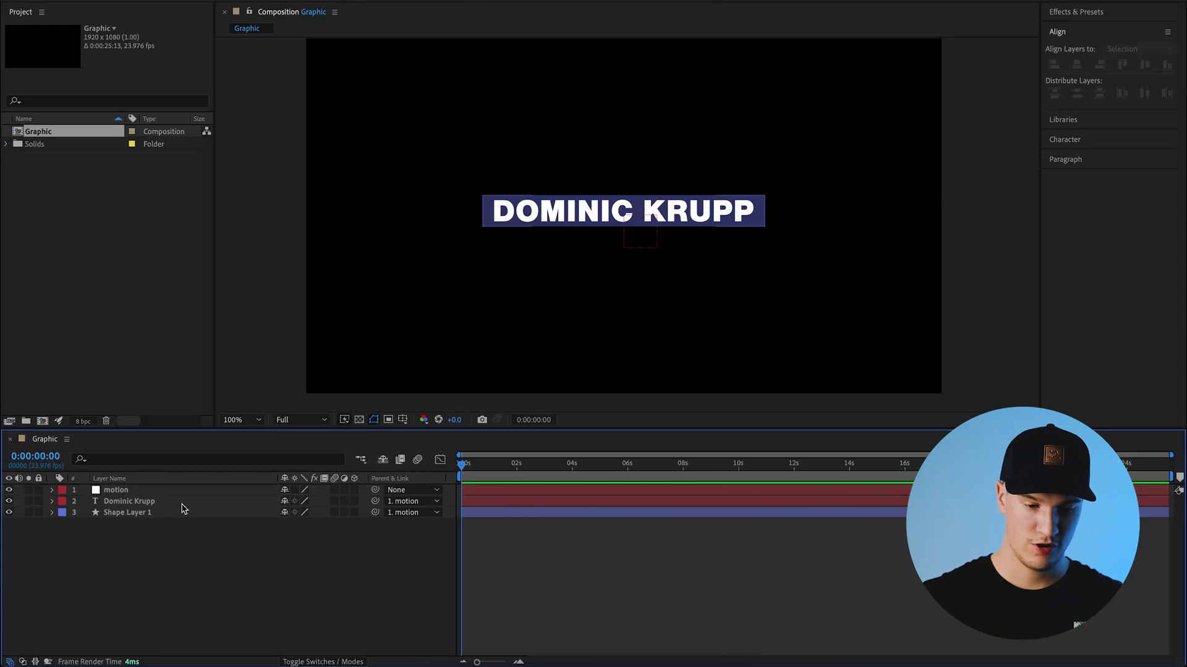
- Keyframe motion's Position at 960,540 near one second and 960,410 at the start
click(143, 494)
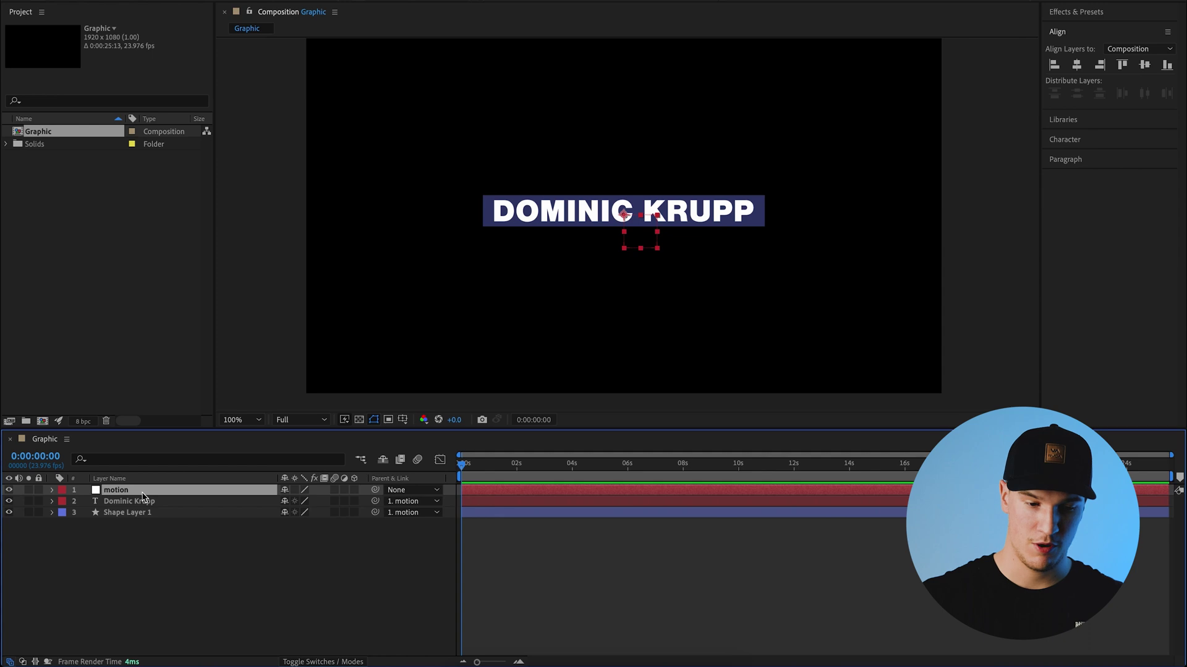
key(p)
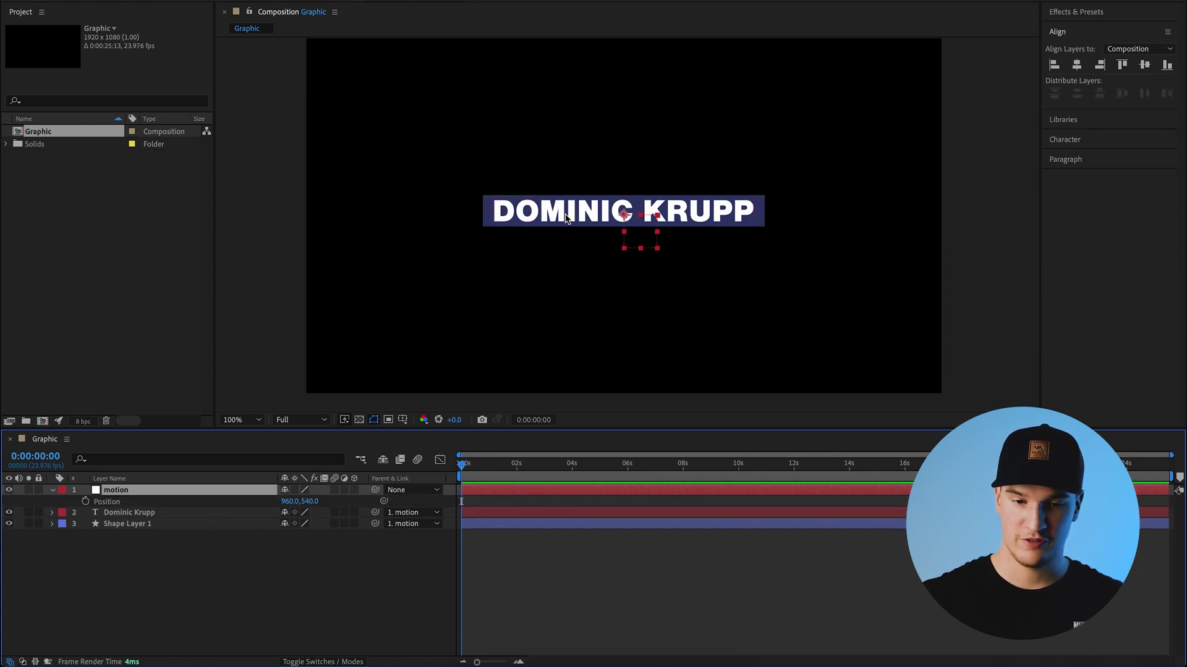
drag(501, 470, 517, 471)
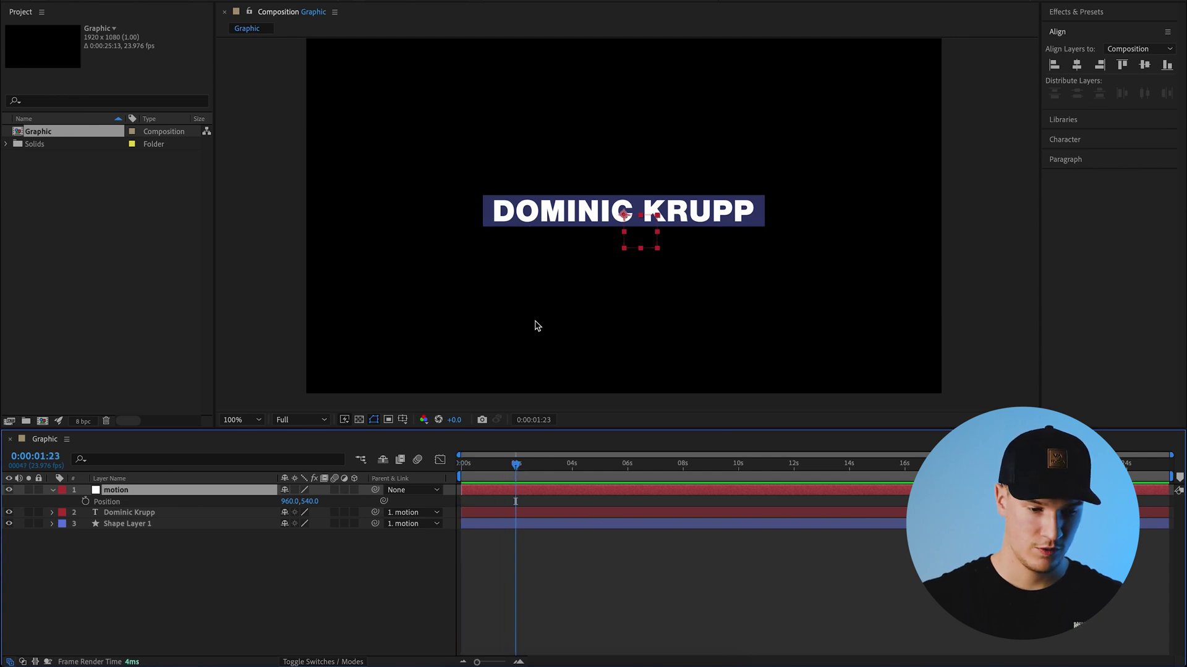
click(85, 501)
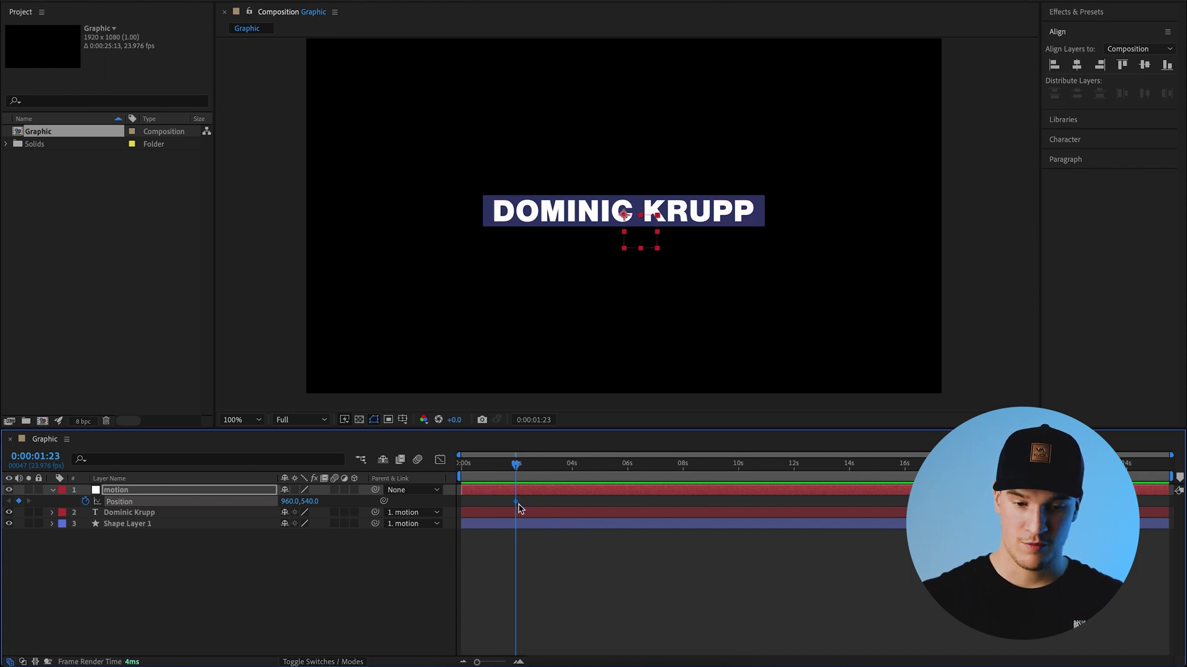
drag(516, 471, 443, 480)
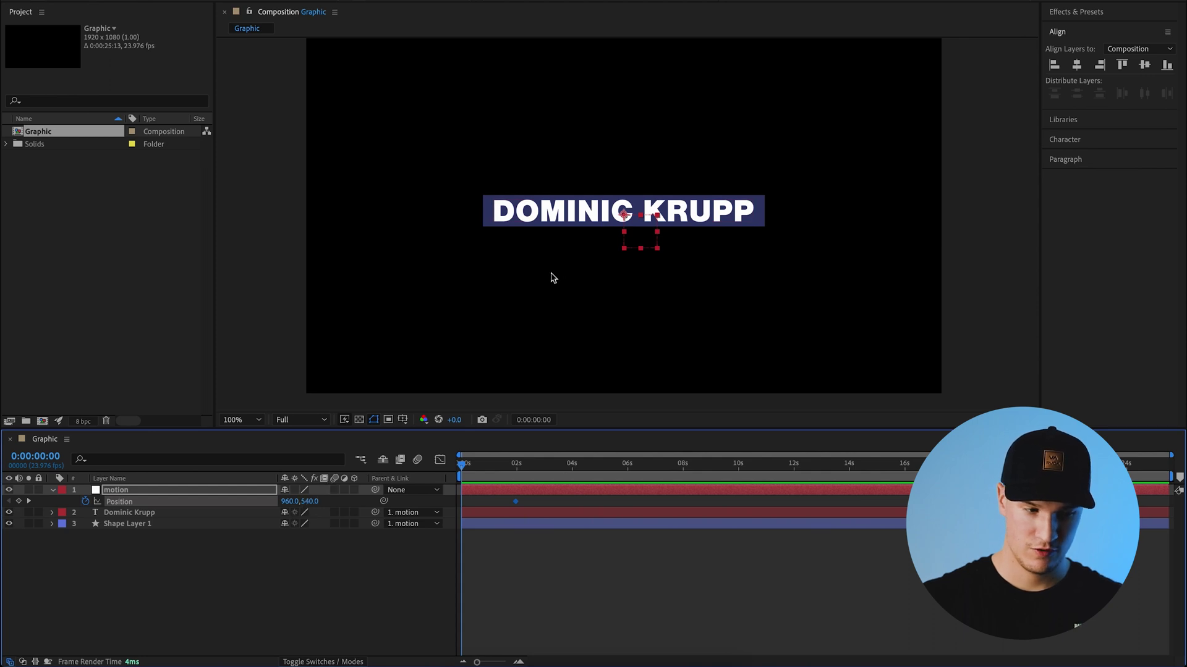
drag(311, 501, 233, 498)
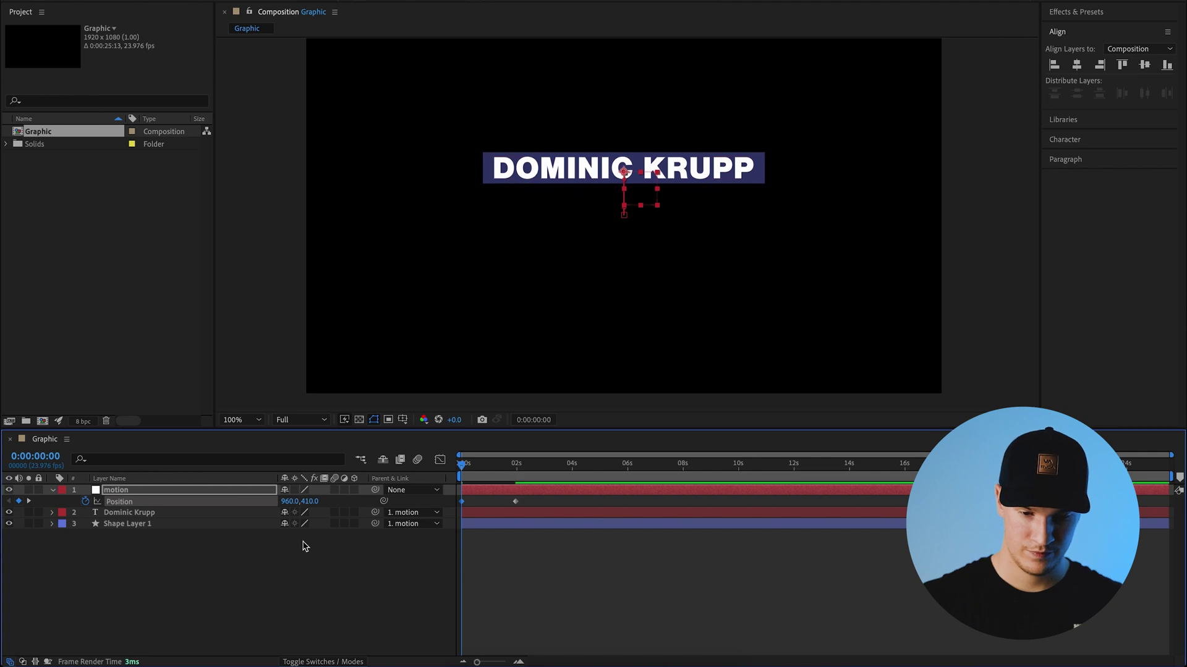
click(328, 550)
- Preview the slide-in and move the end keyframe earlier to speed it up
key(space)
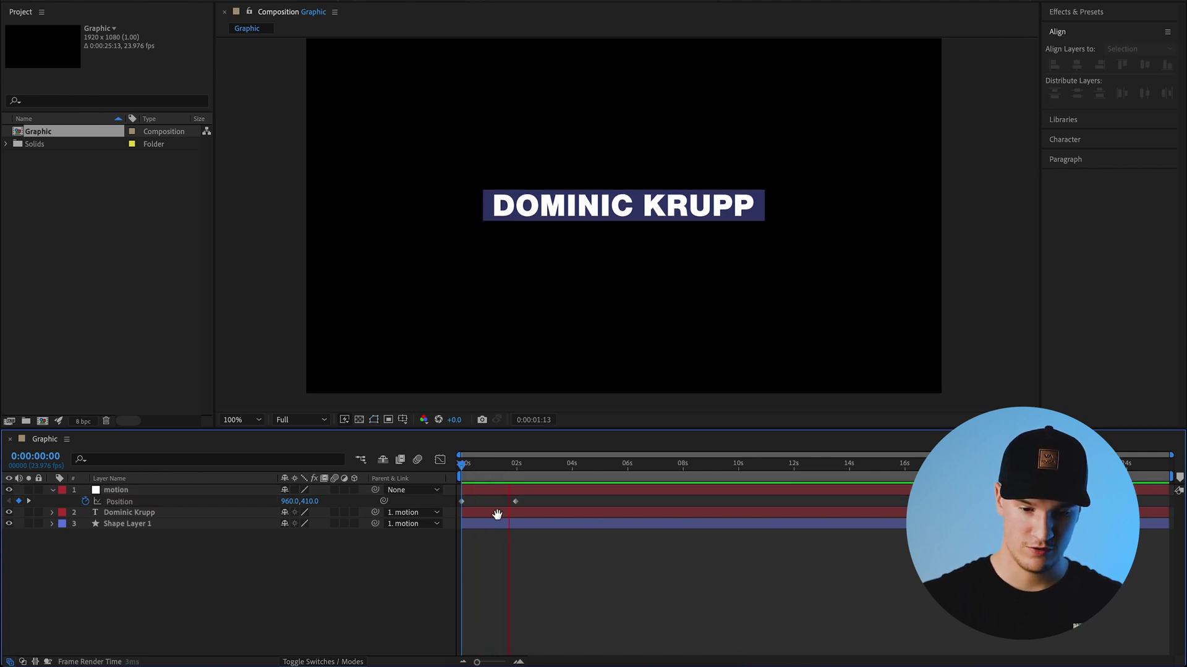
drag(515, 501, 491, 501)
key(Home)
click(607, 537)
key(equal)
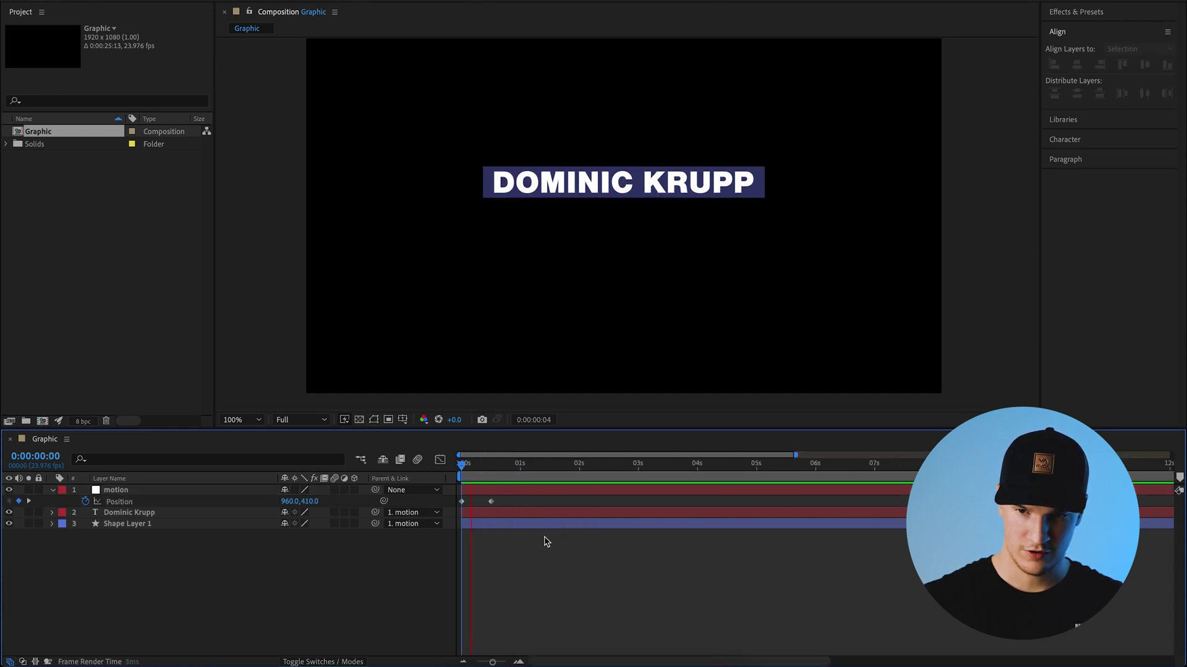
key(space)
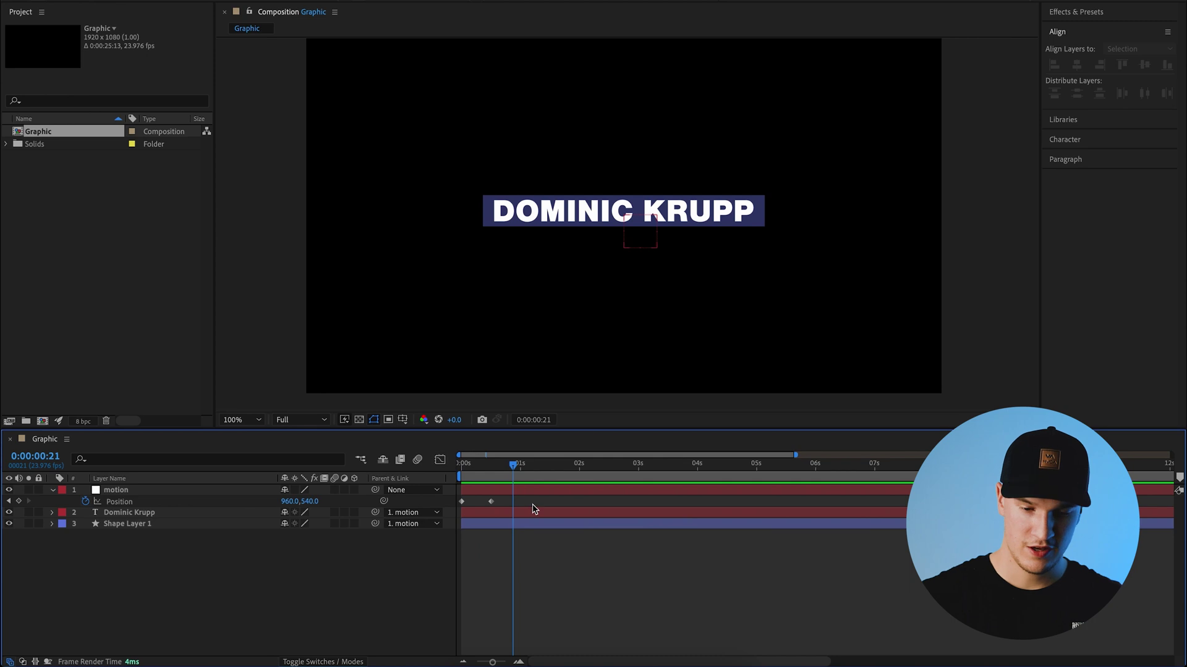
drag(531, 506, 463, 507)
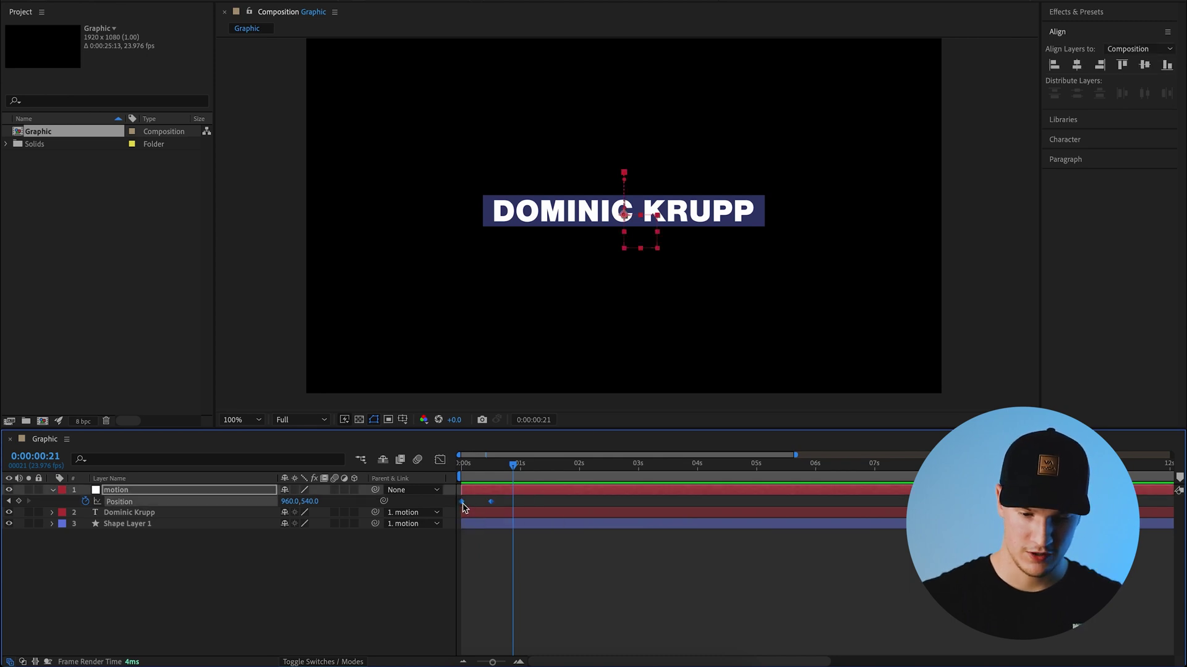
- Apply Easy Ease to both Position keyframes, then drag the speed-graph influence left for a fast start
right_click(464, 503)
mouse_move(512, 655)
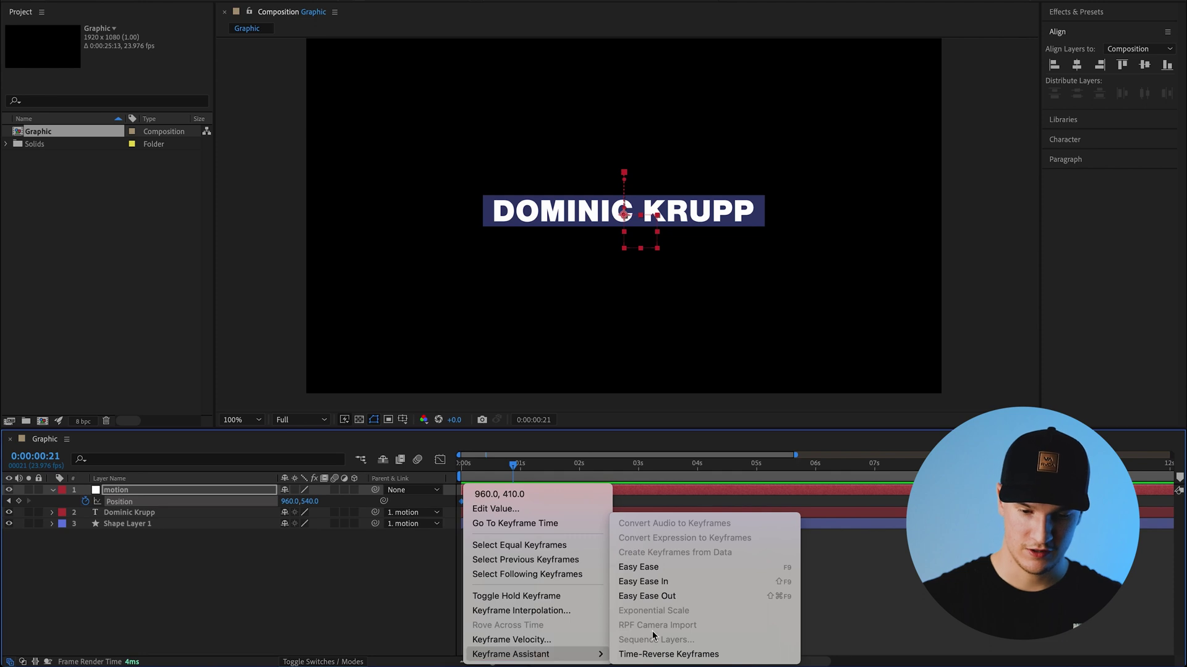
click(648, 574)
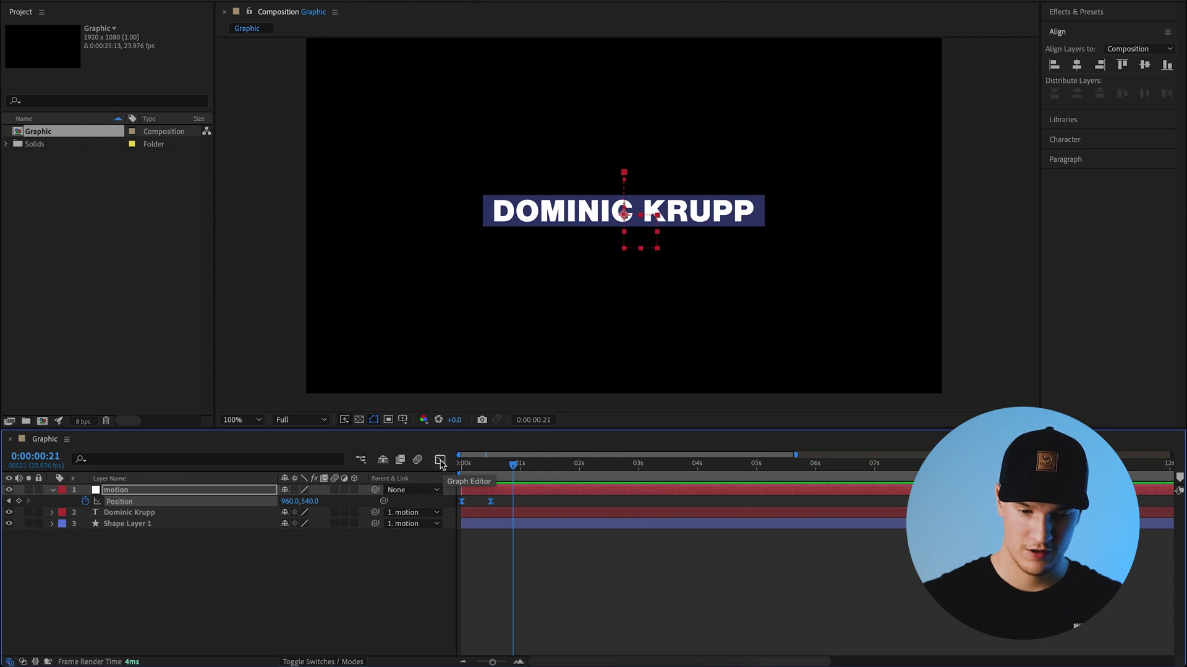
click(440, 461)
scroll(493, 595, up, 3)
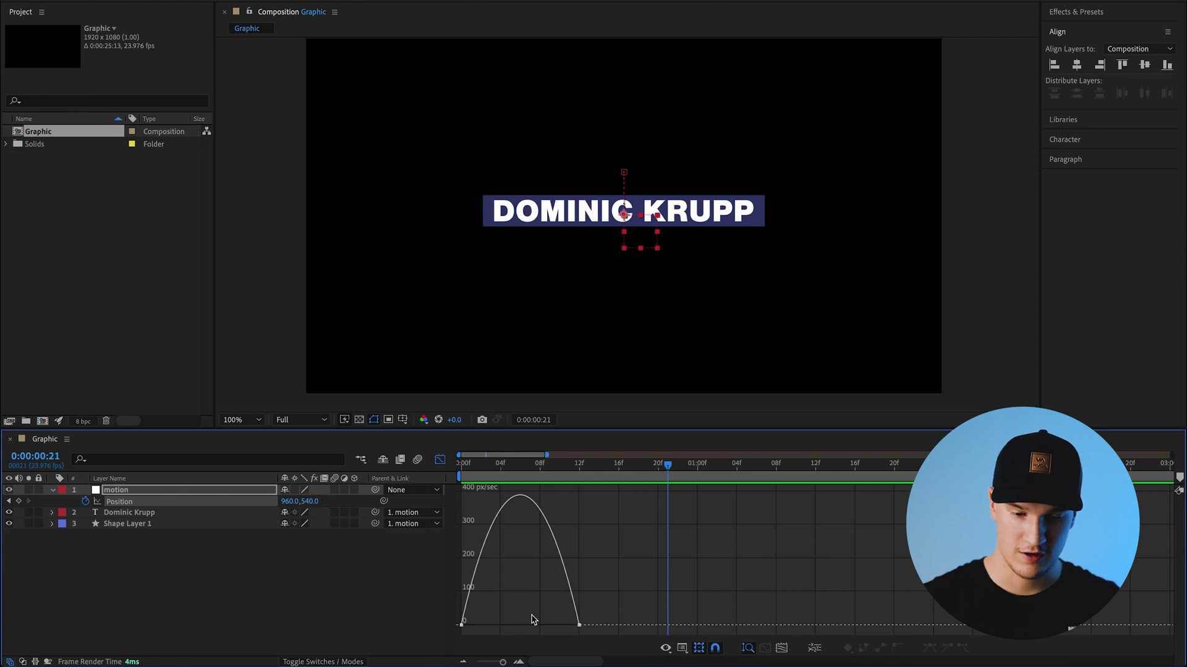
key(space)
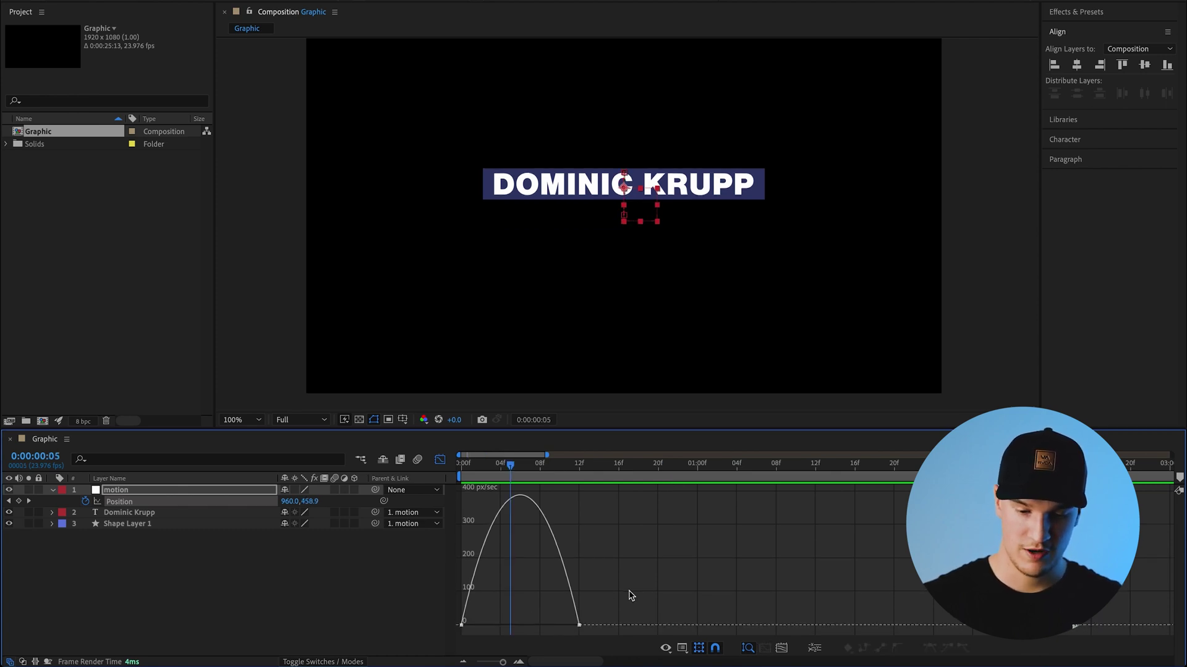
drag(629, 590, 403, 637)
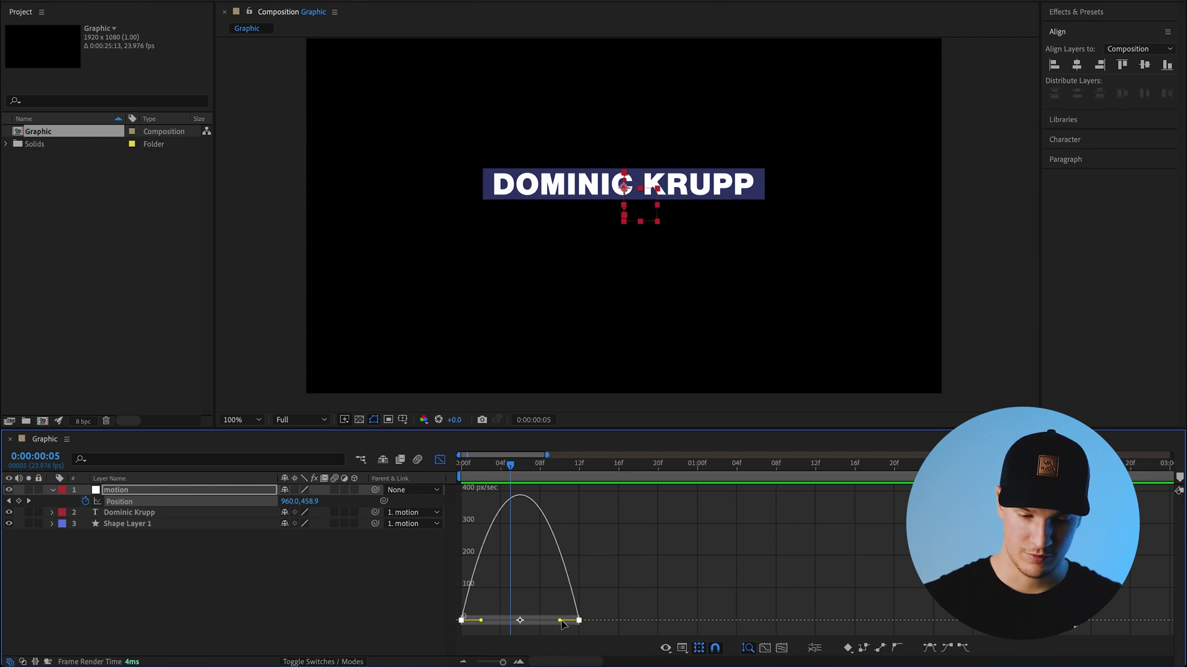
drag(560, 620, 519, 621)
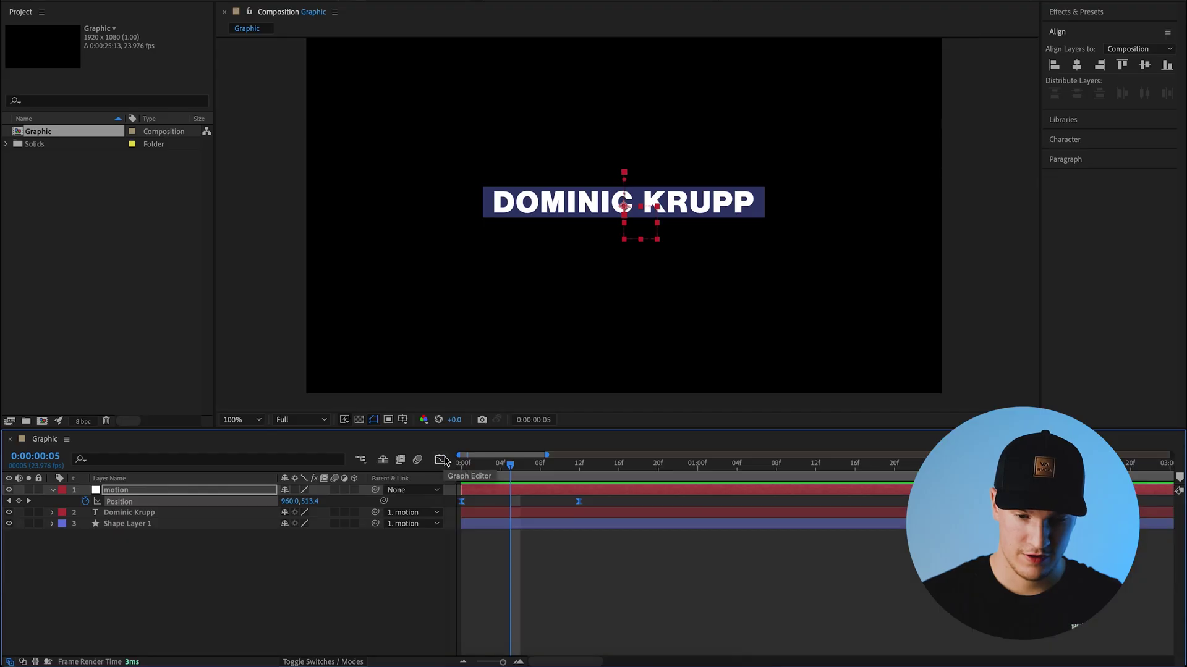
key(space)
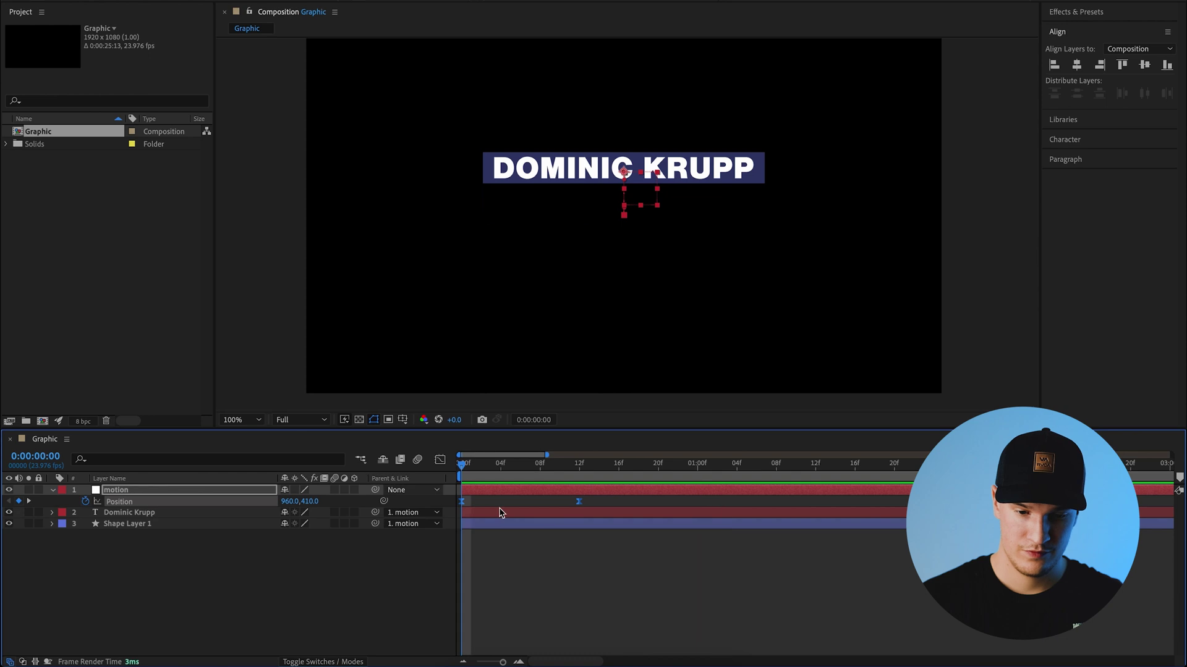
- Add a Position keyframe at 3:00 holding the title at 960,540
click(590, 578)
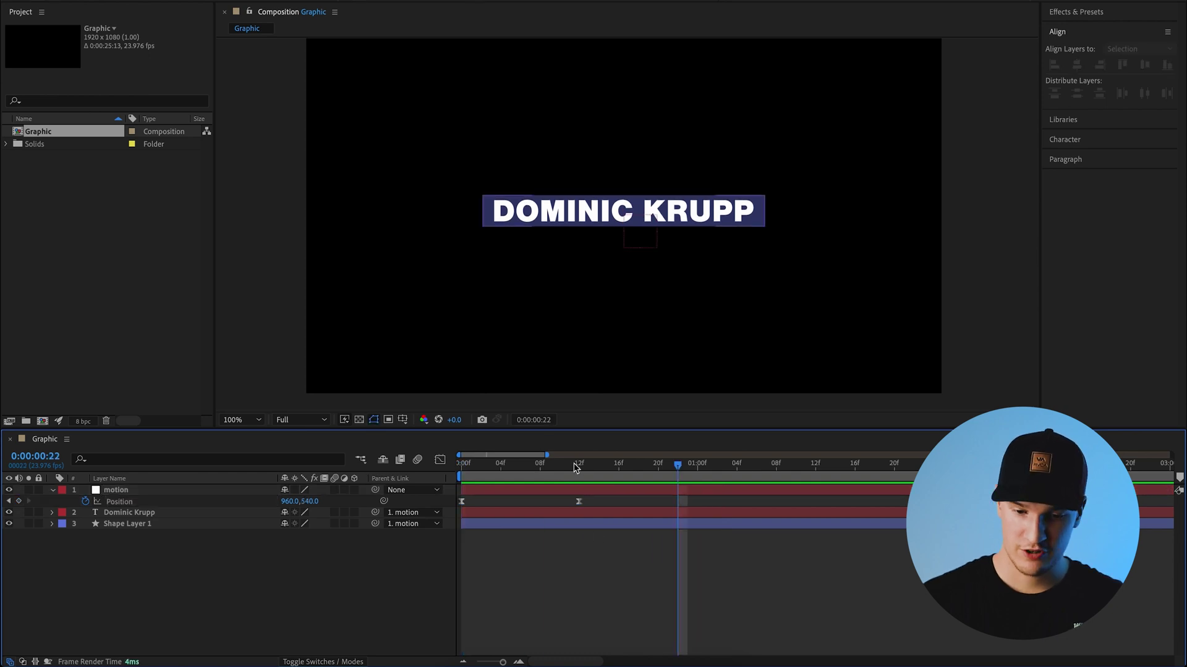
key(space)
key(space)
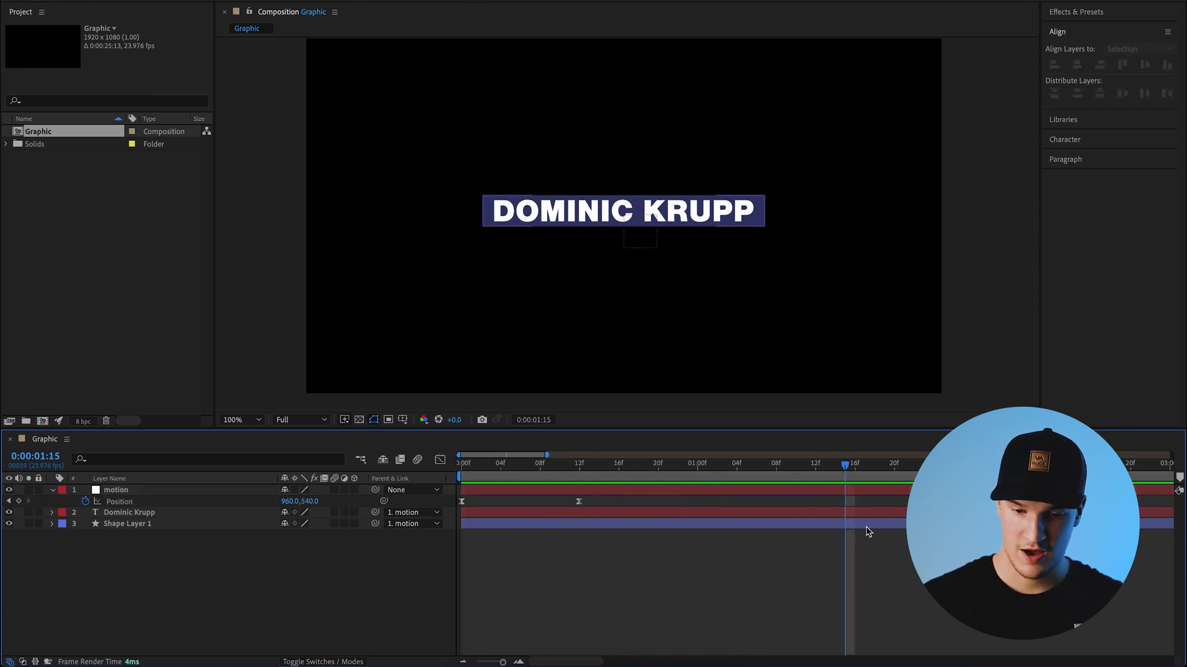
drag(546, 455, 725, 454)
drag(623, 465, 689, 474)
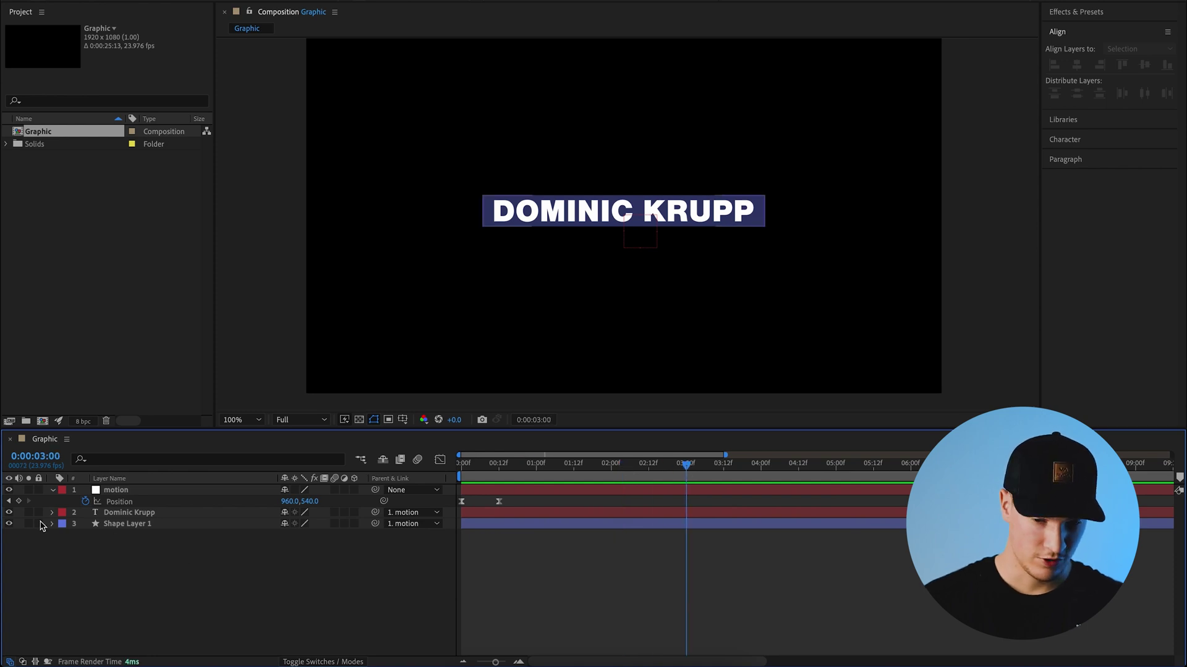
click(19, 501)
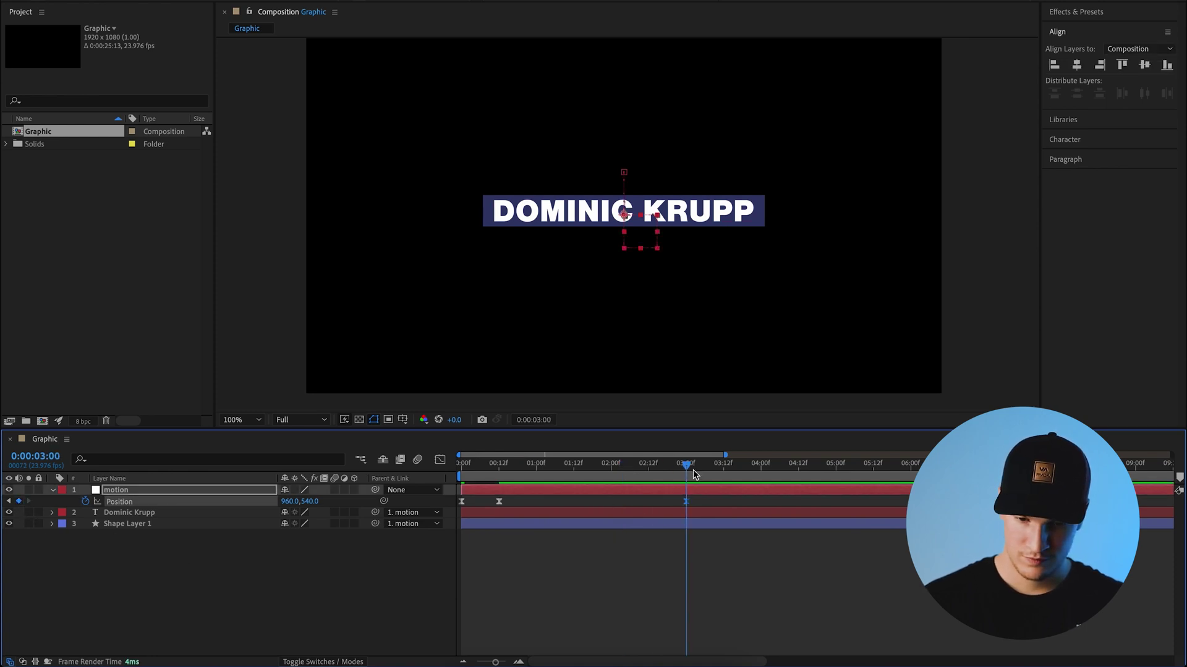
- Just after 3 seconds, drop the title to 960,680 and preview the exit
drag(691, 474, 734, 482)
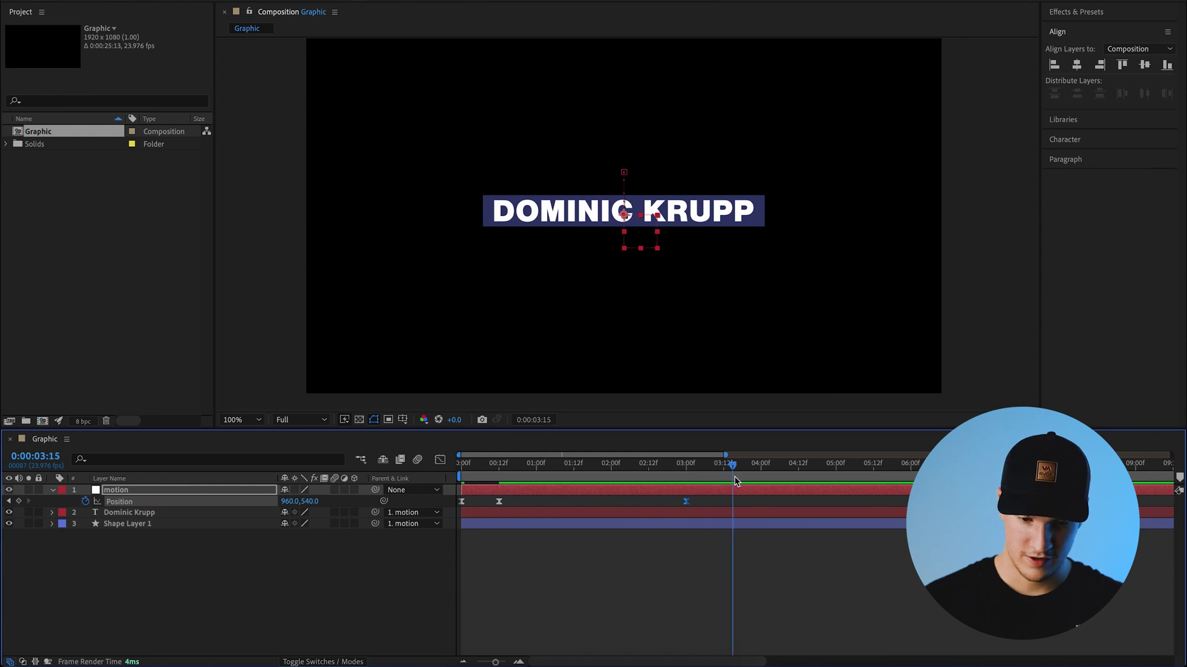
drag(650, 240, 650, 291)
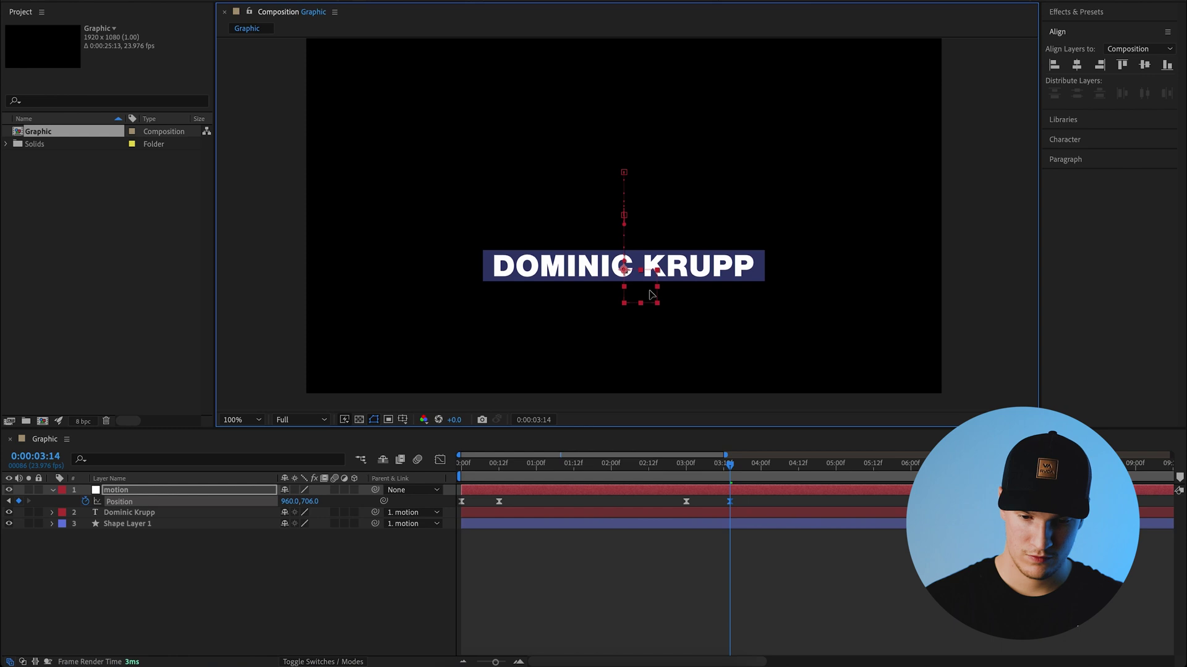
click(678, 476)
key(space)
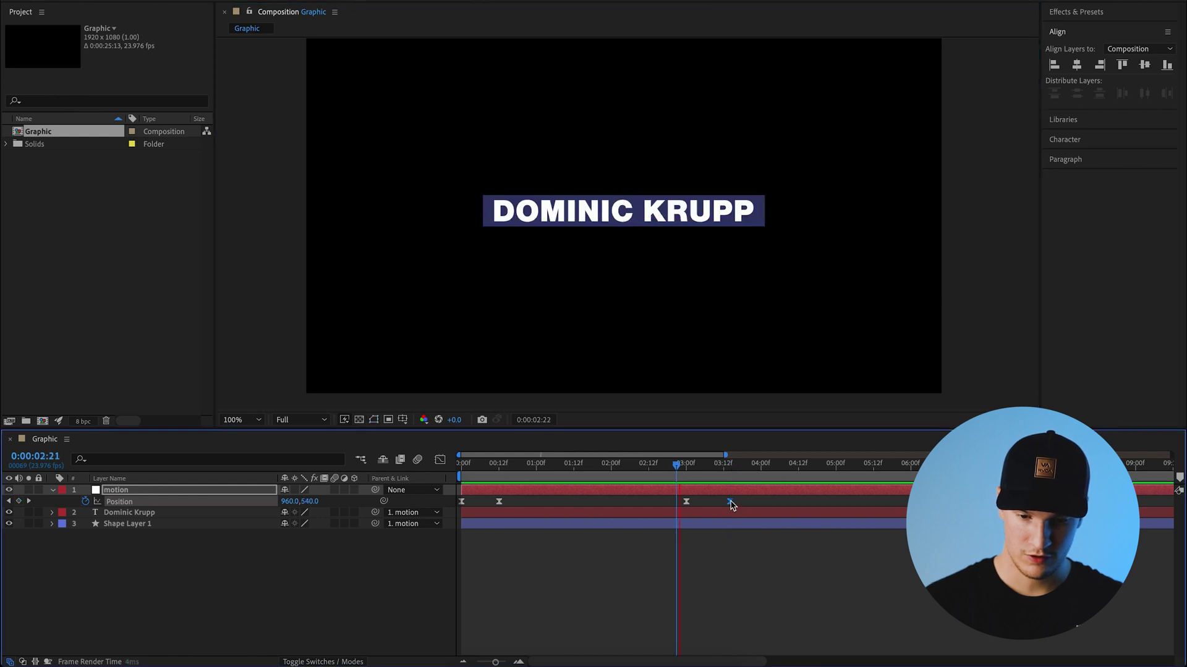
drag(760, 498, 678, 501)
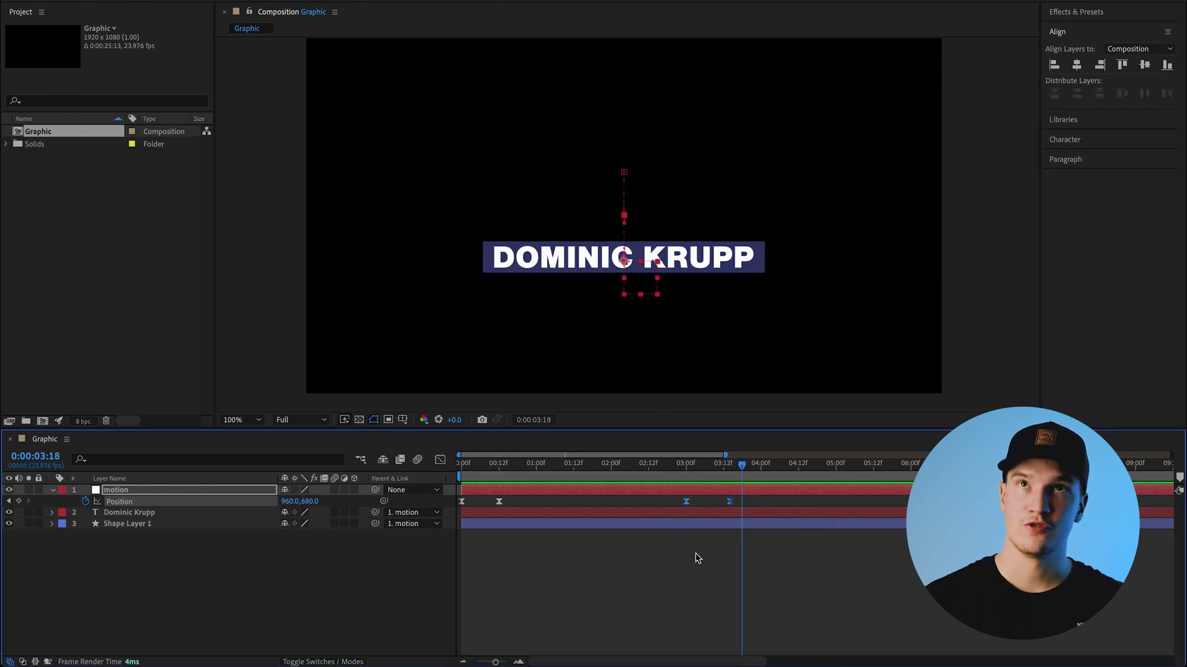
click(748, 551)
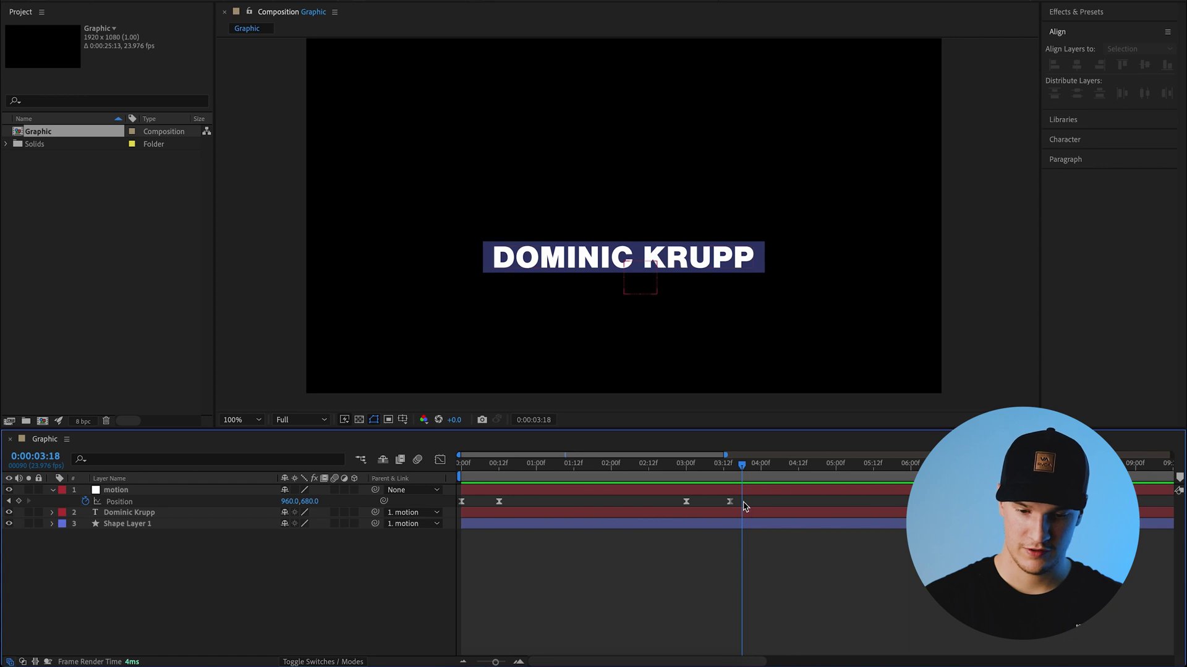
drag(679, 506, 678, 504)
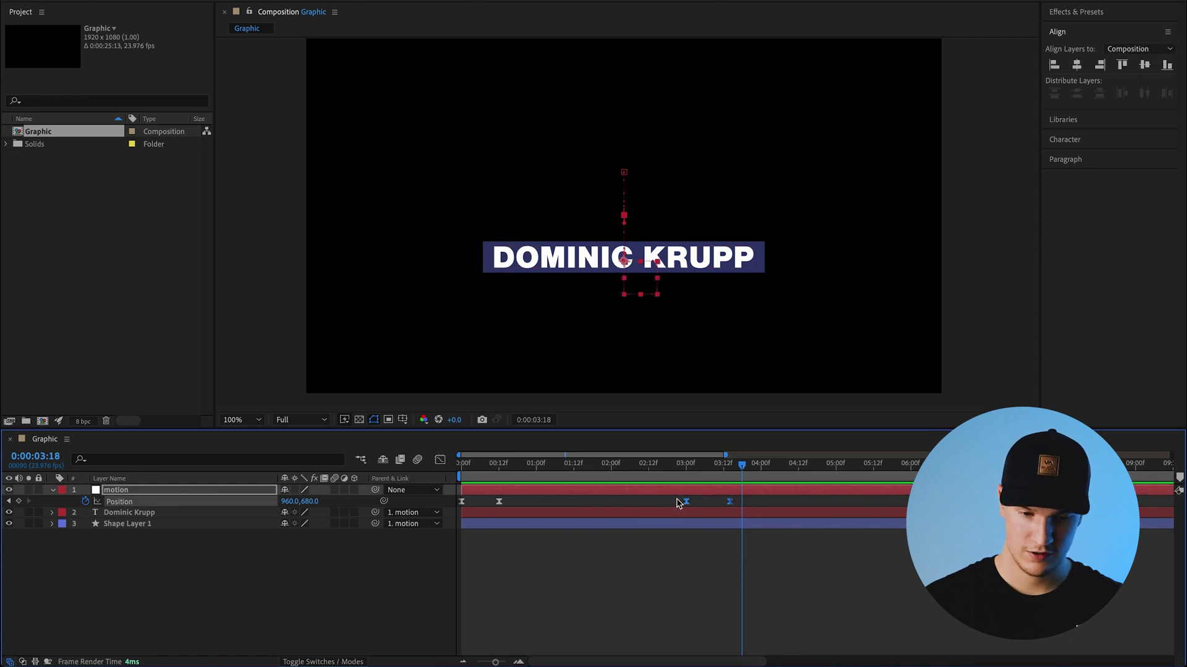
click(440, 459)
- Drag the exit's influence handle right so the title leaves gently, then accelerates sharply
click(708, 459)
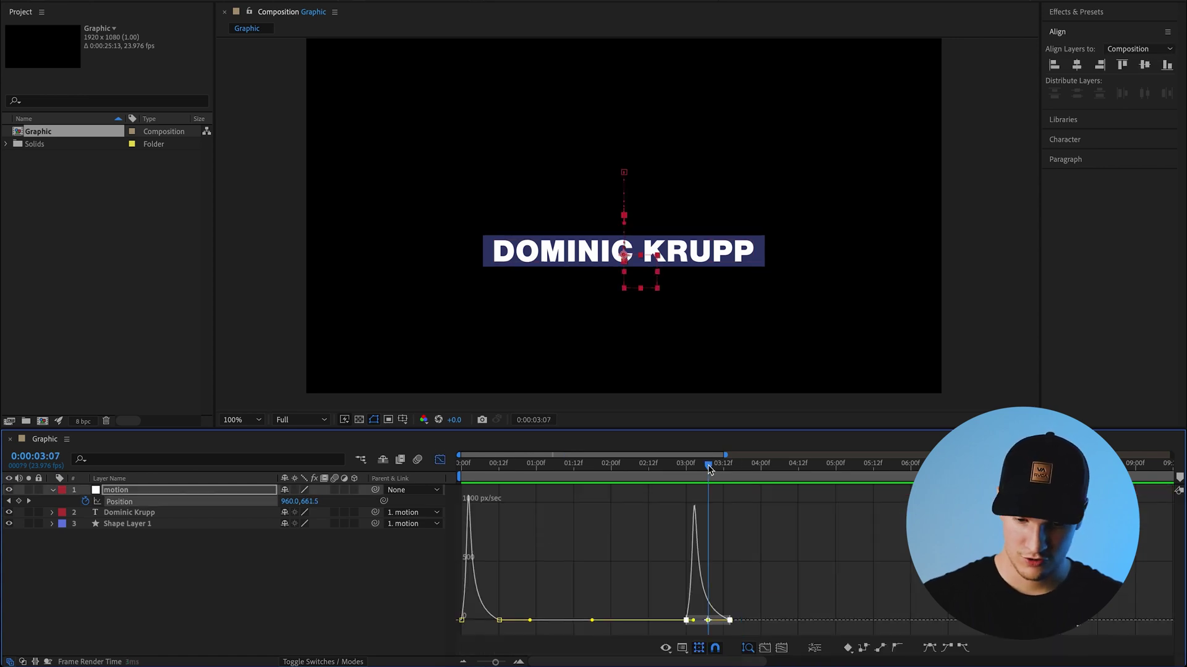
scroll(708, 479, up, 5)
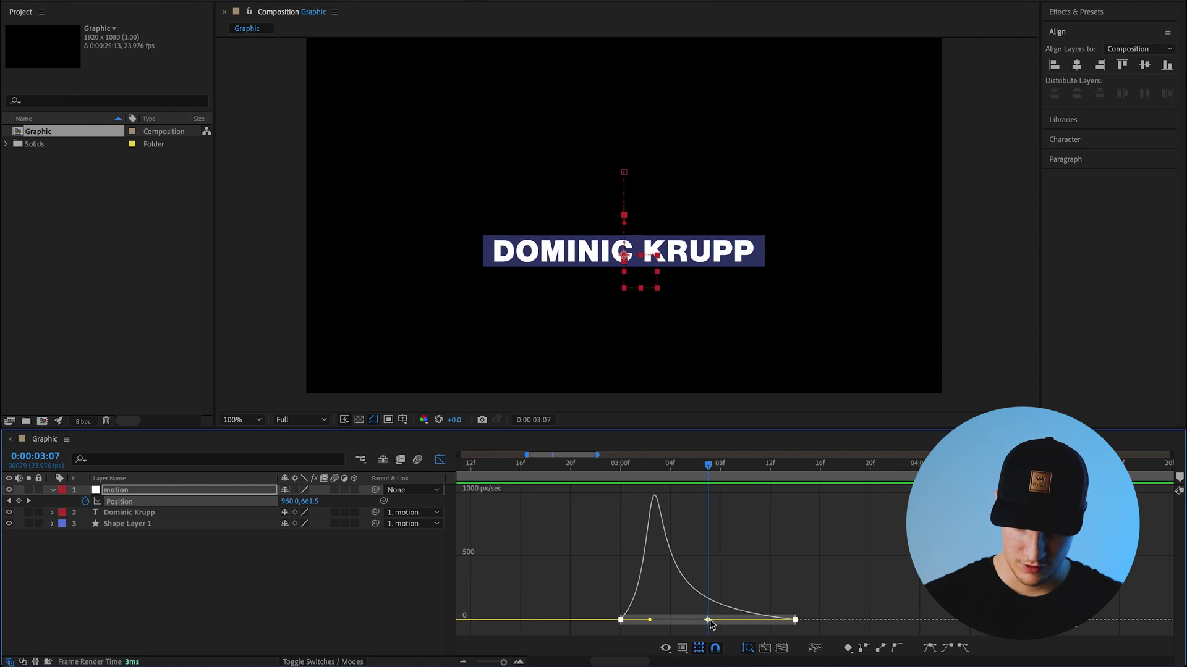
drag(710, 624, 752, 627)
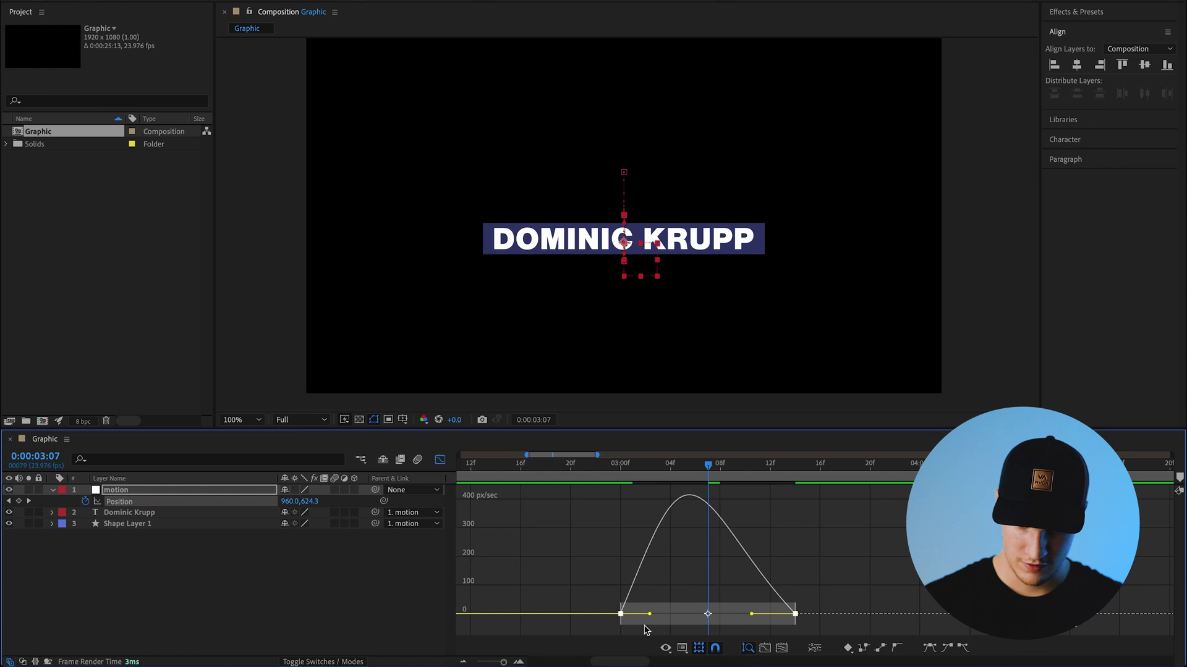
drag(651, 614, 718, 616)
click(625, 474)
key(space)
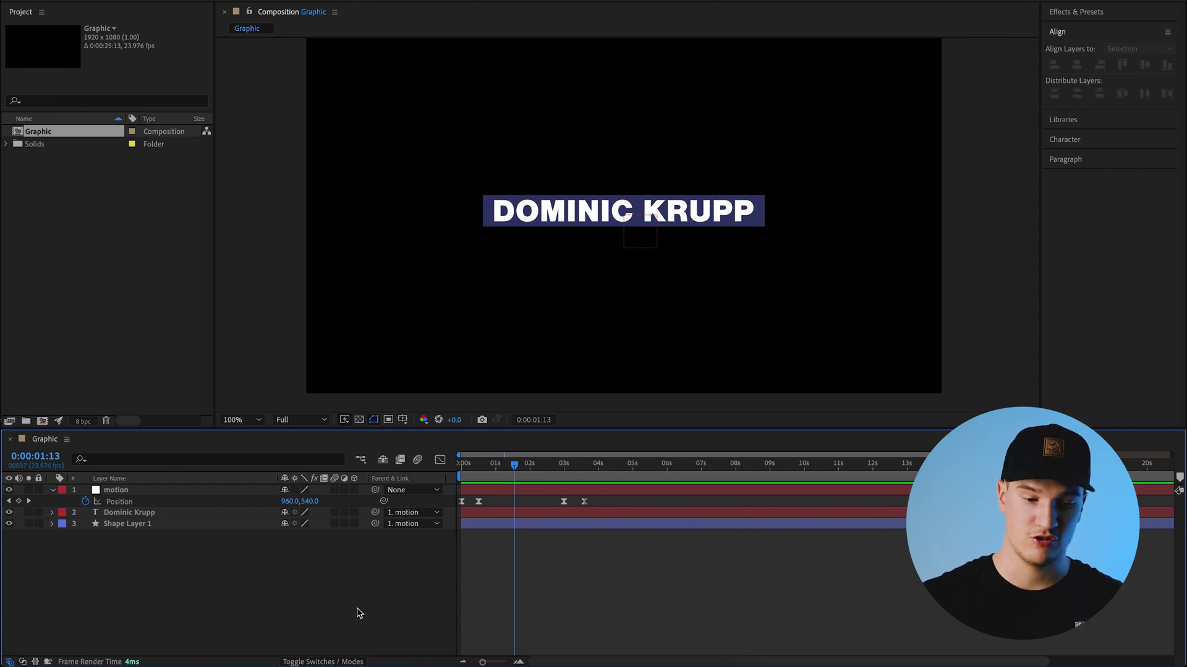
- Create a full-frame white solid layer named 'track matte' at the top of the stack
right_click(229, 560)
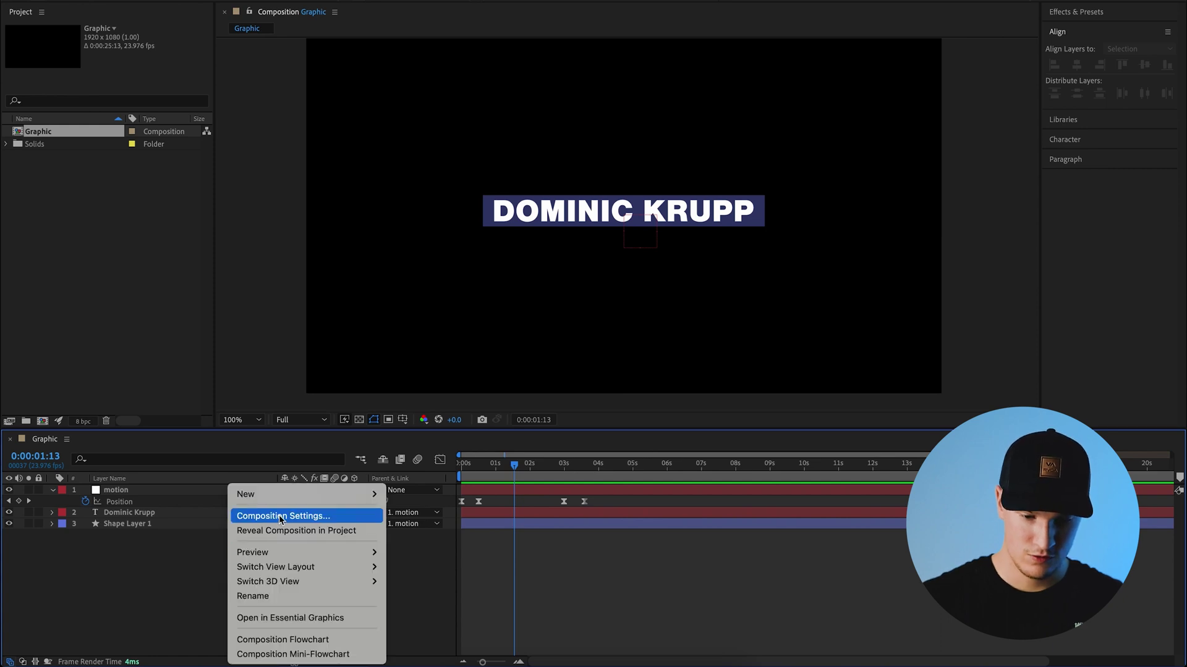
mouse_move(280, 493)
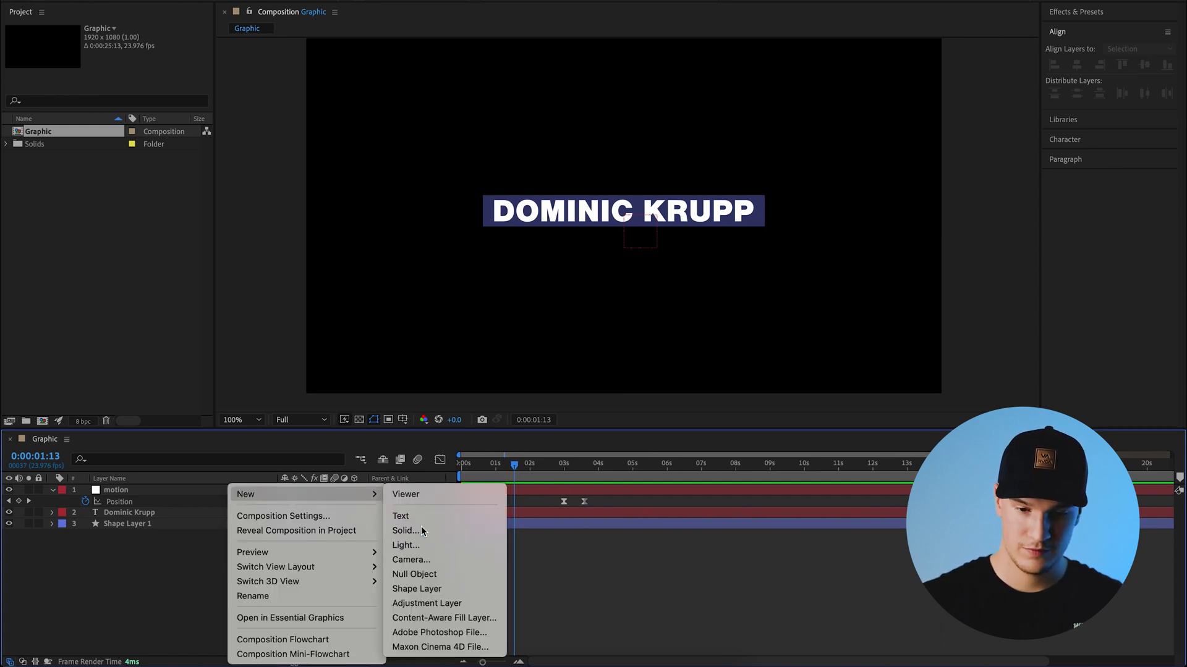
click(421, 529)
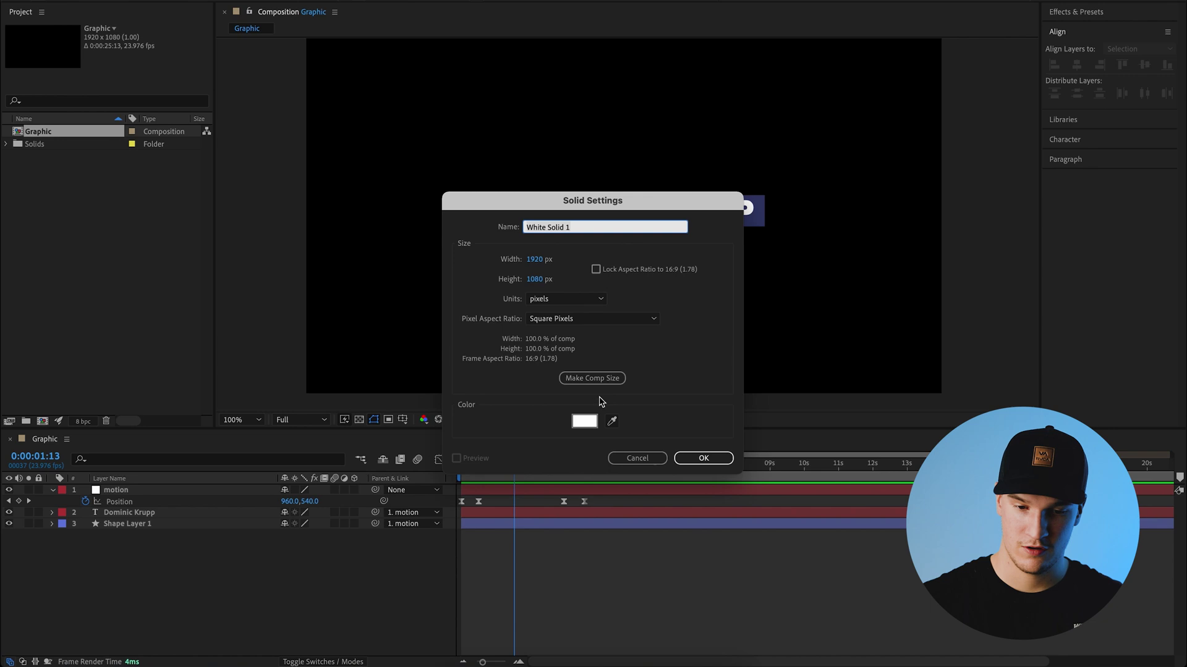
triple_click(593, 229)
text(track matte)
key(Return)
click(658, 336)
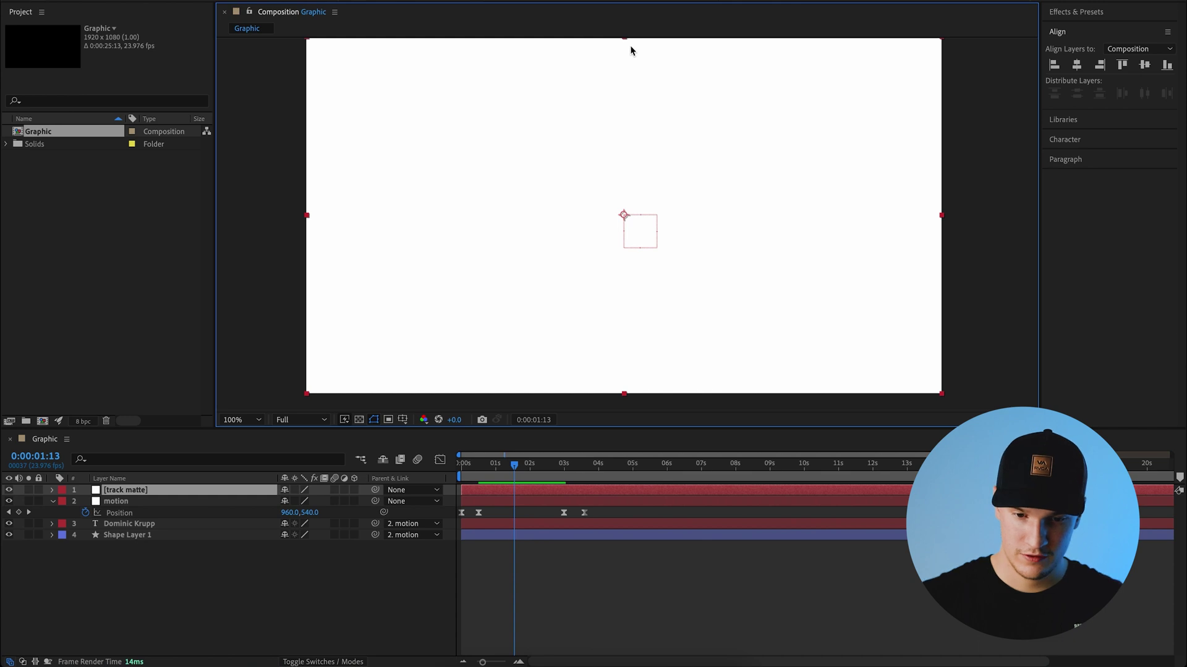
- Resize the track matte solid into a thin white horizontal band
drag(625, 39, 647, 207)
key(Up)
key(Up)
key(Up)
key(Up)
key(Up)
drag(625, 208, 625, 198)
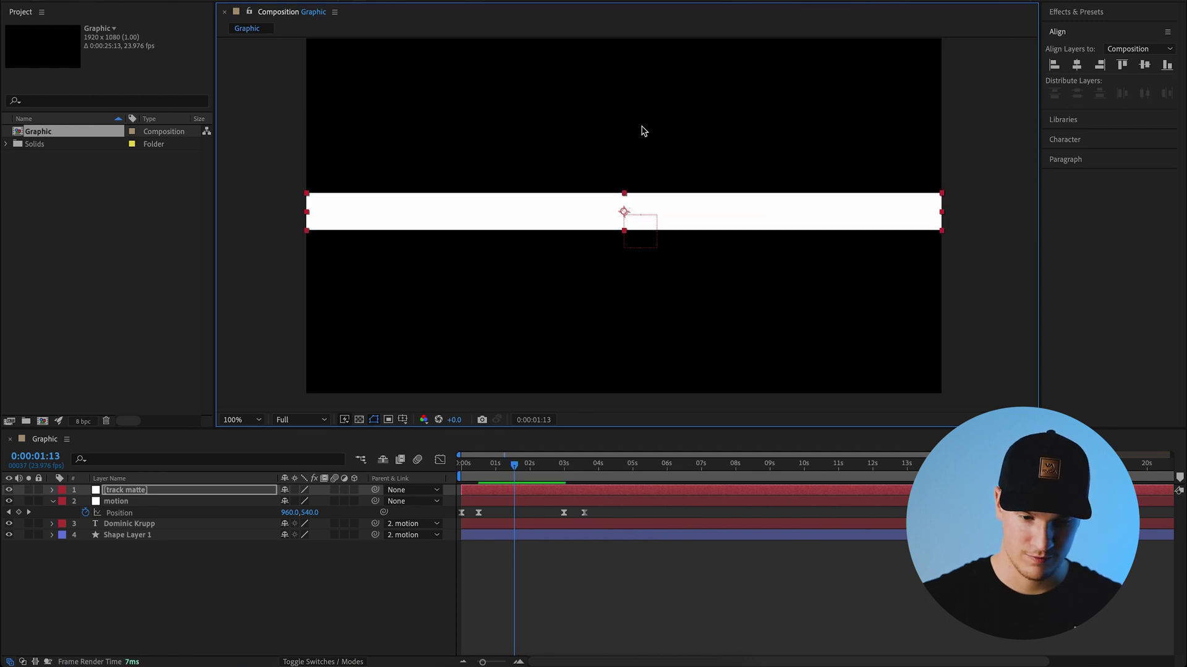
- Duplicate the band and place one copy above the name text and one above Shape Layer 1
click(159, 561)
click(160, 492)
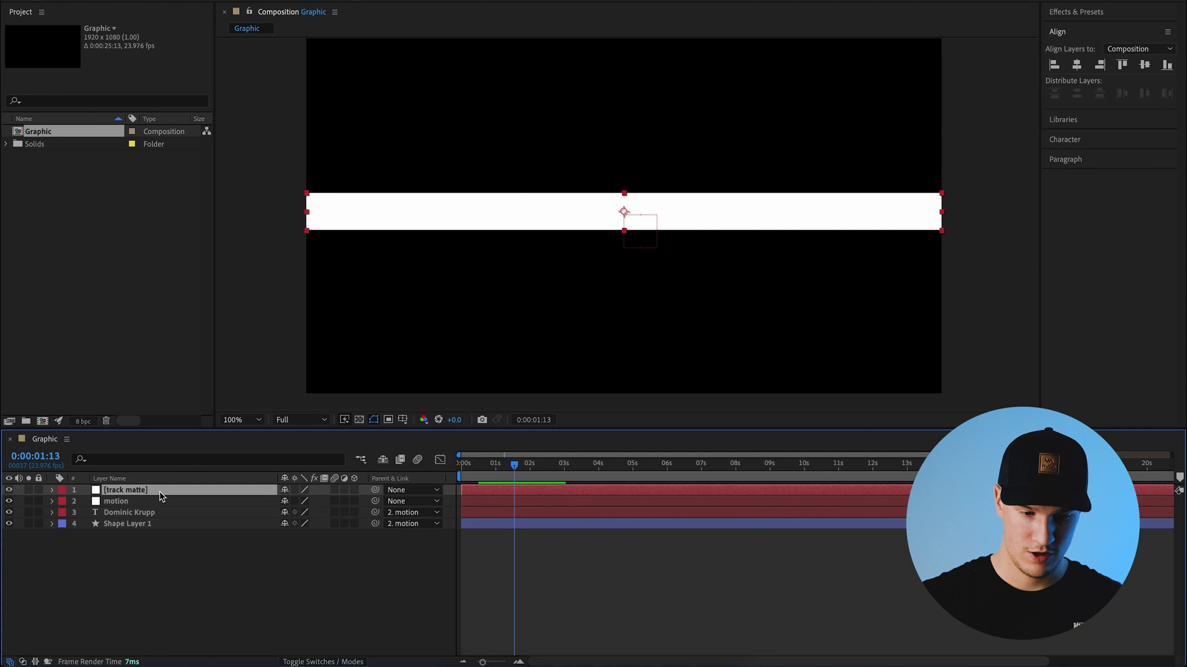
drag(148, 493, 144, 525)
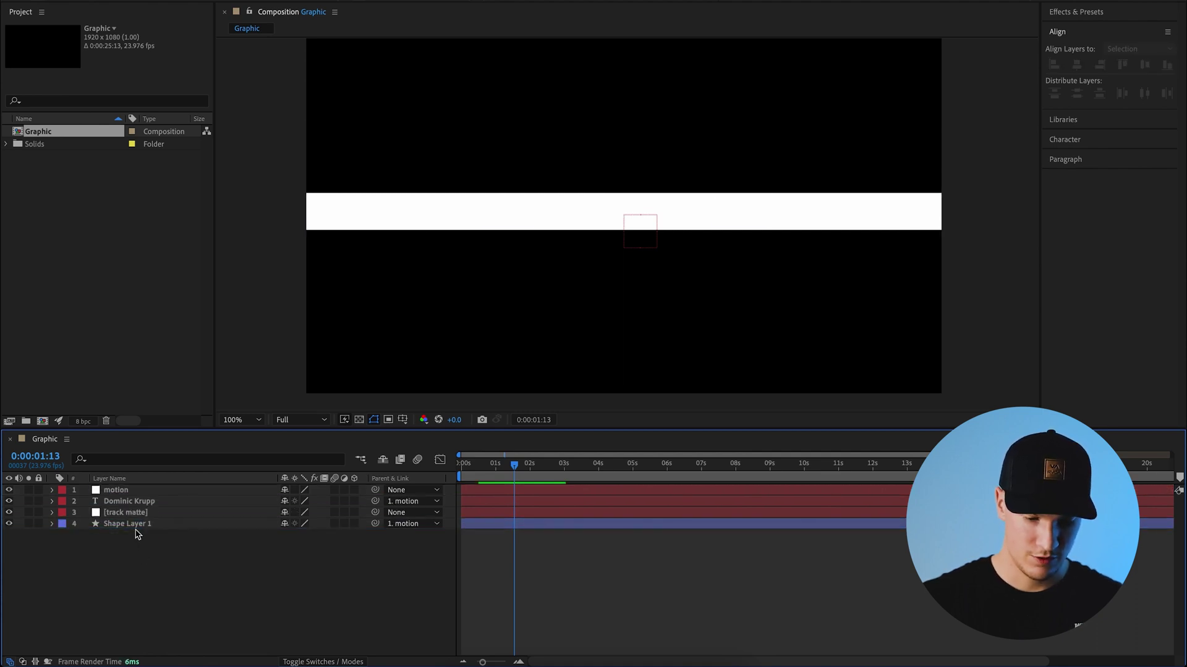
key(ctrl+d)
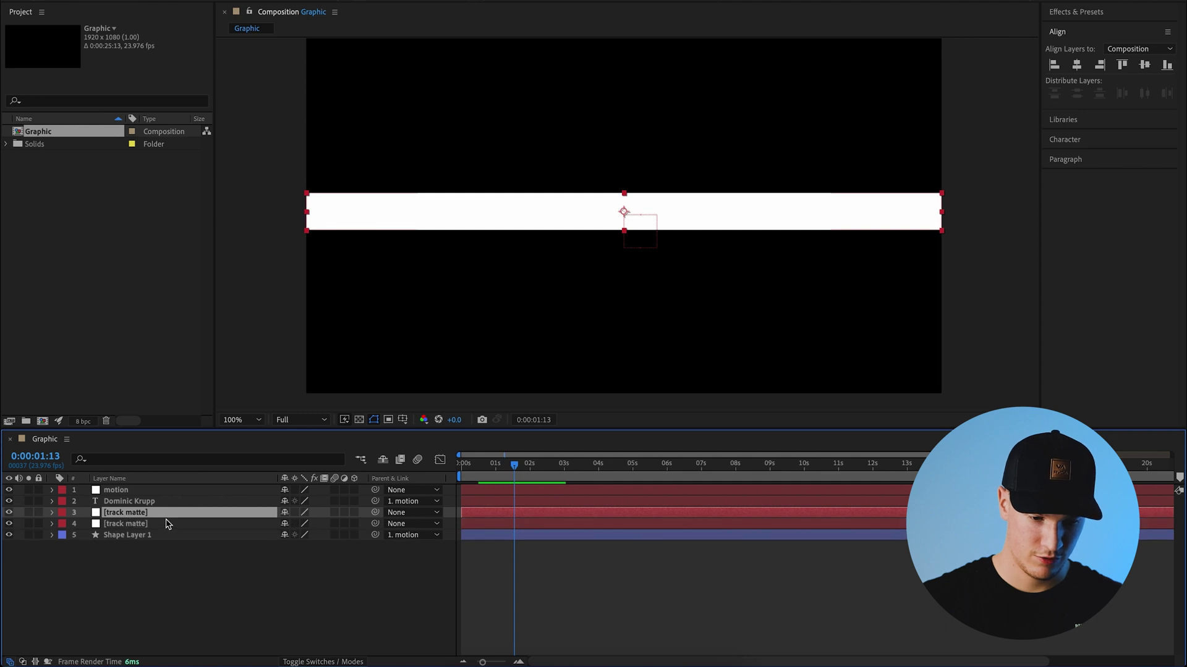
drag(138, 517, 135, 498)
click(204, 524)
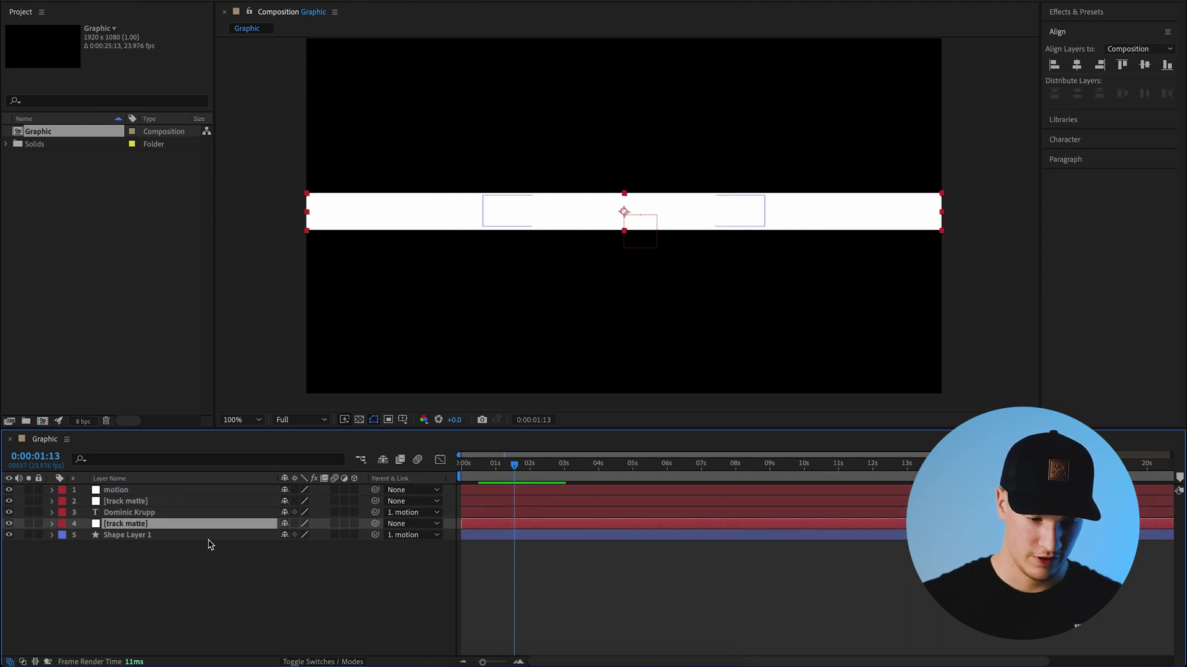
click(132, 537)
ctrl+click(139, 514)
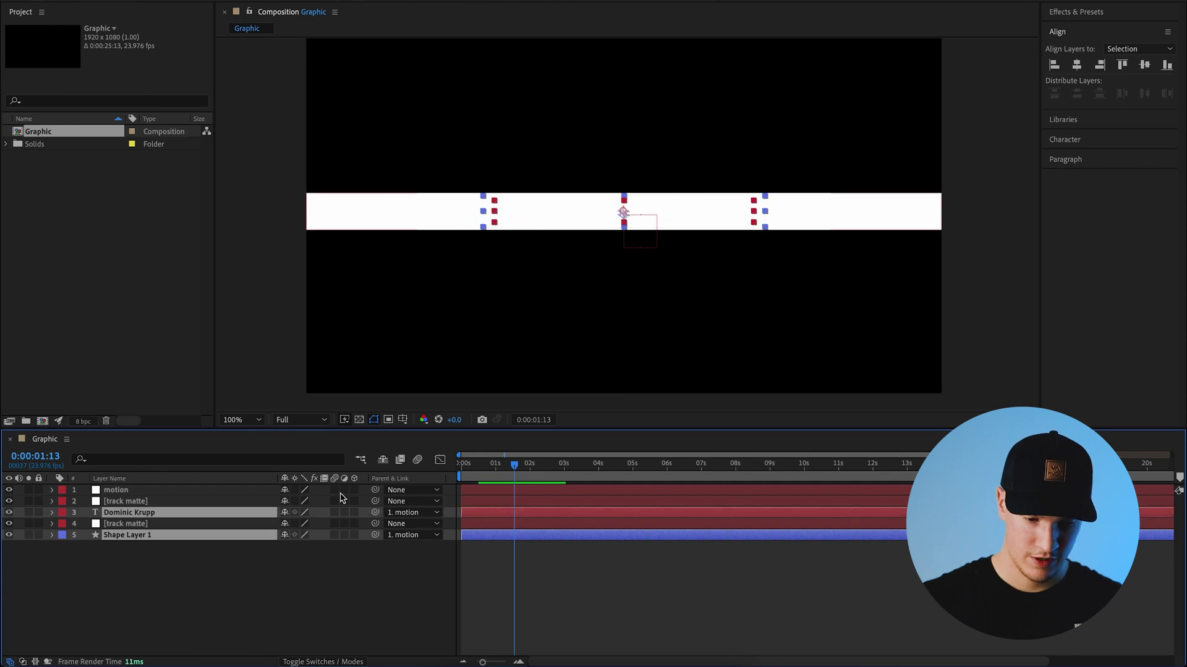
click(328, 662)
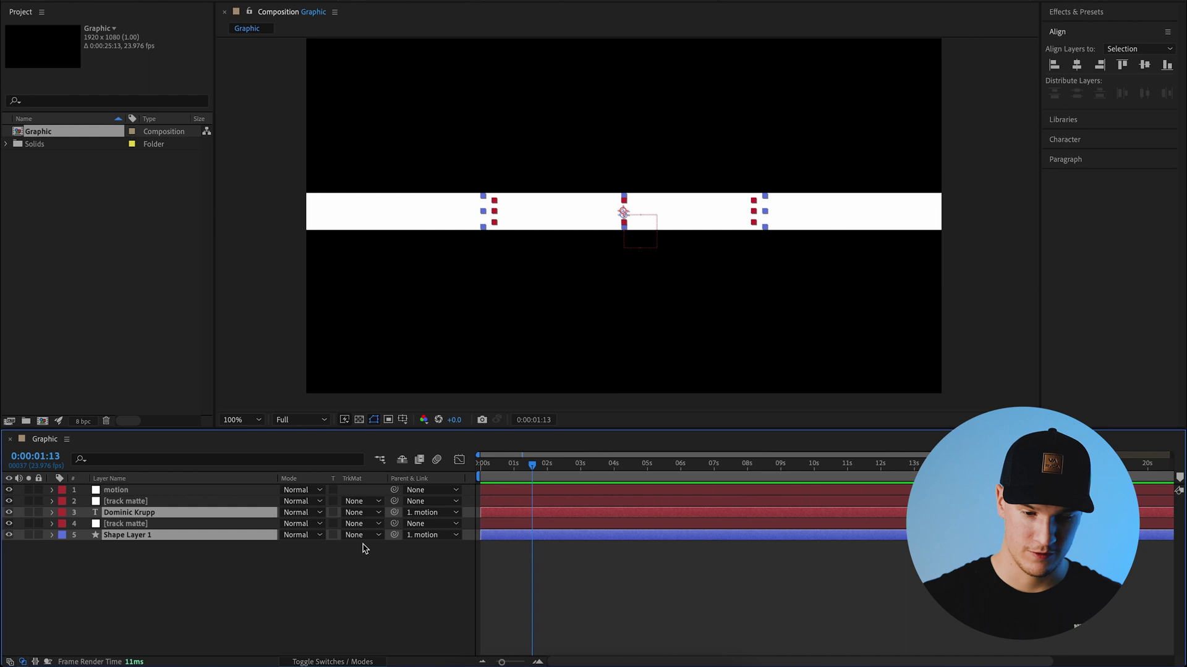
- Set TrkMat to Alpha Matte for the name text and Shape Layer 1, checking the matte bands
click(361, 513)
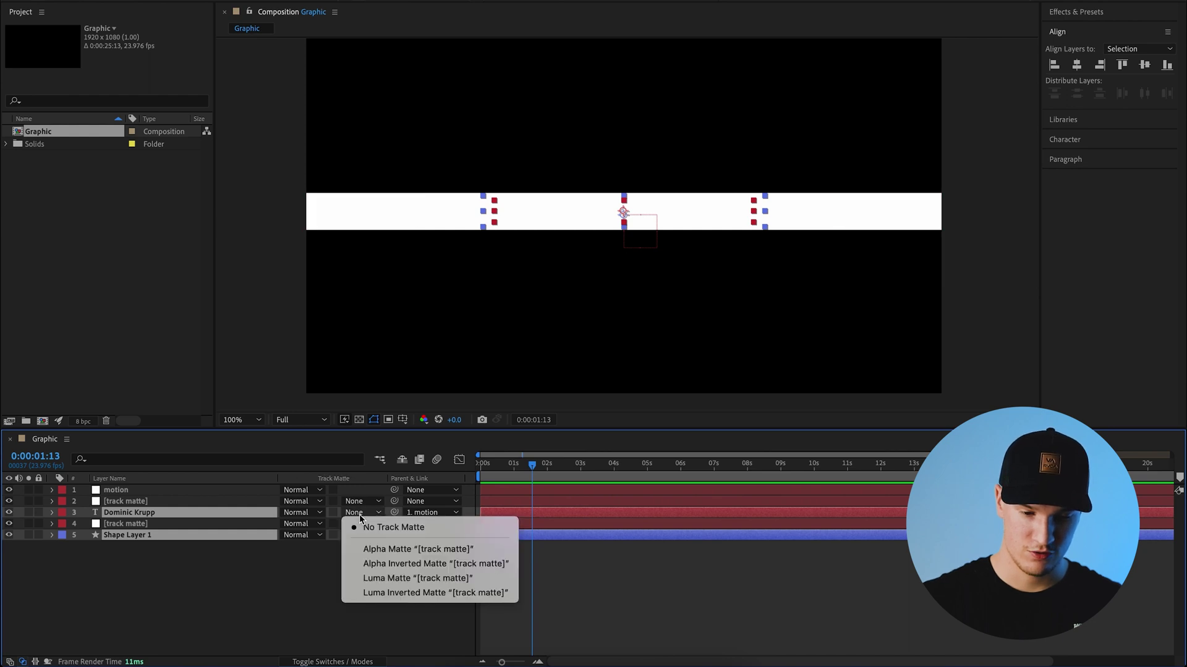
click(406, 550)
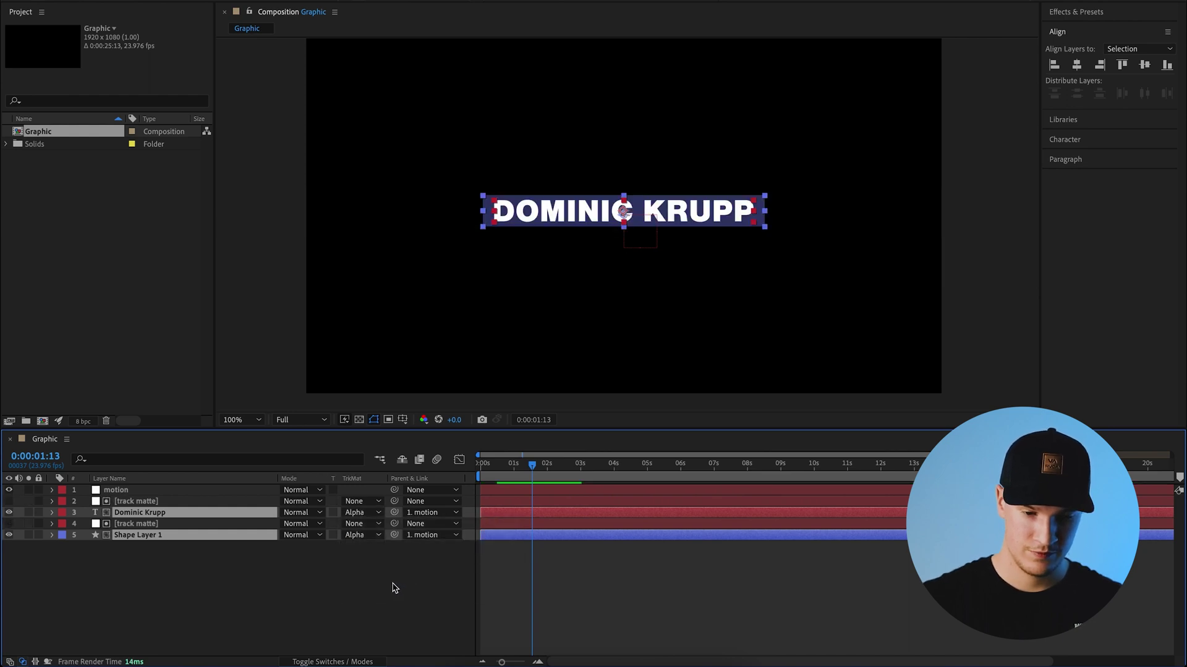
click(139, 501)
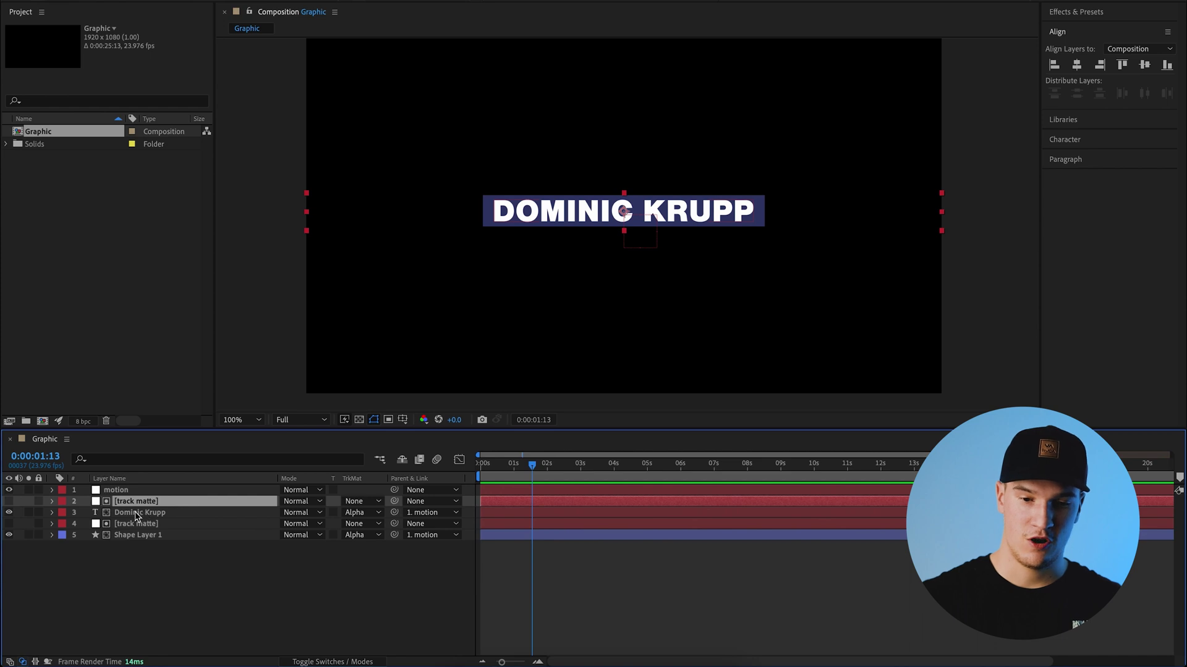
click(137, 515)
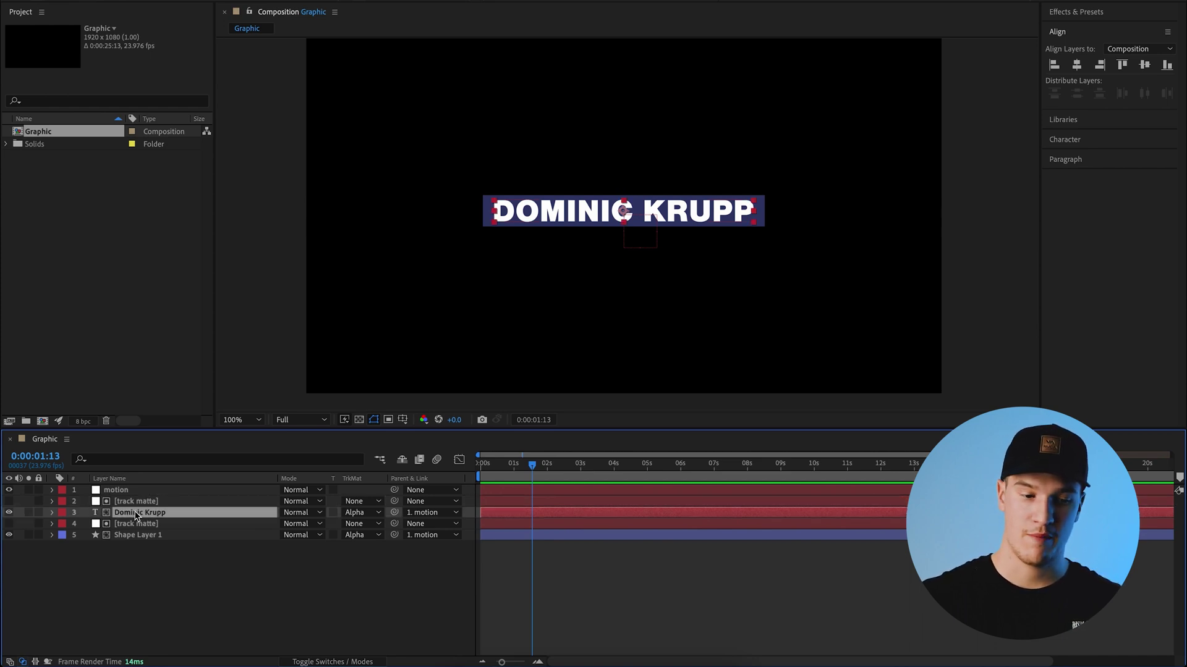
click(130, 504)
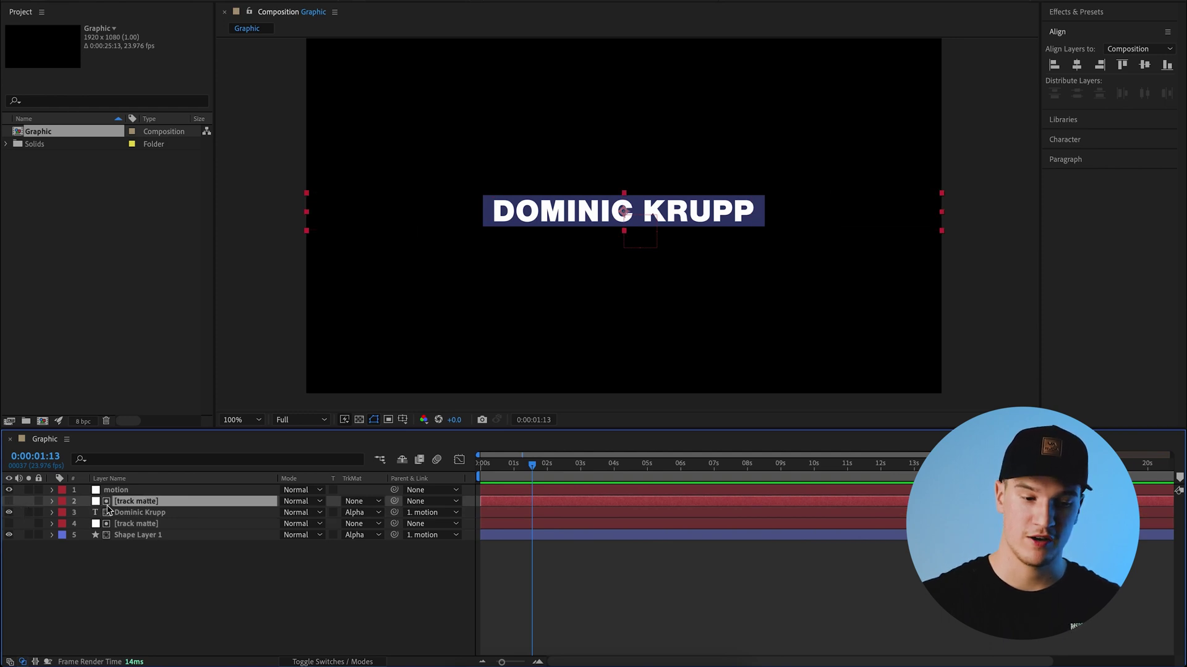
click(8, 502)
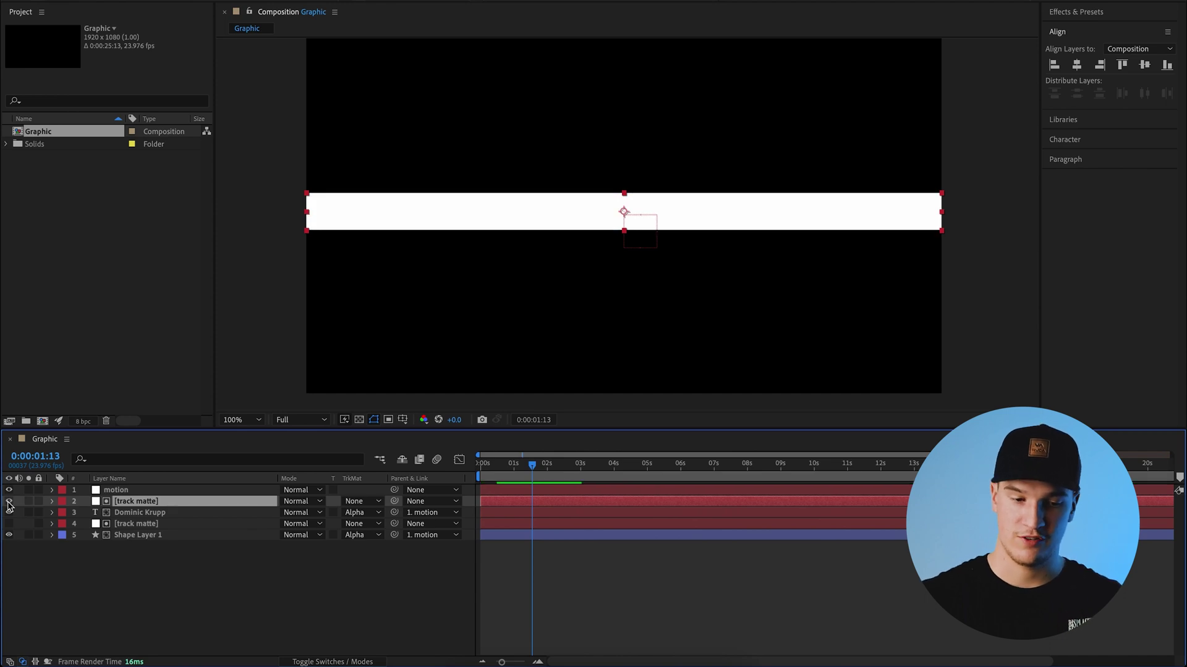
click(8, 501)
click(9, 512)
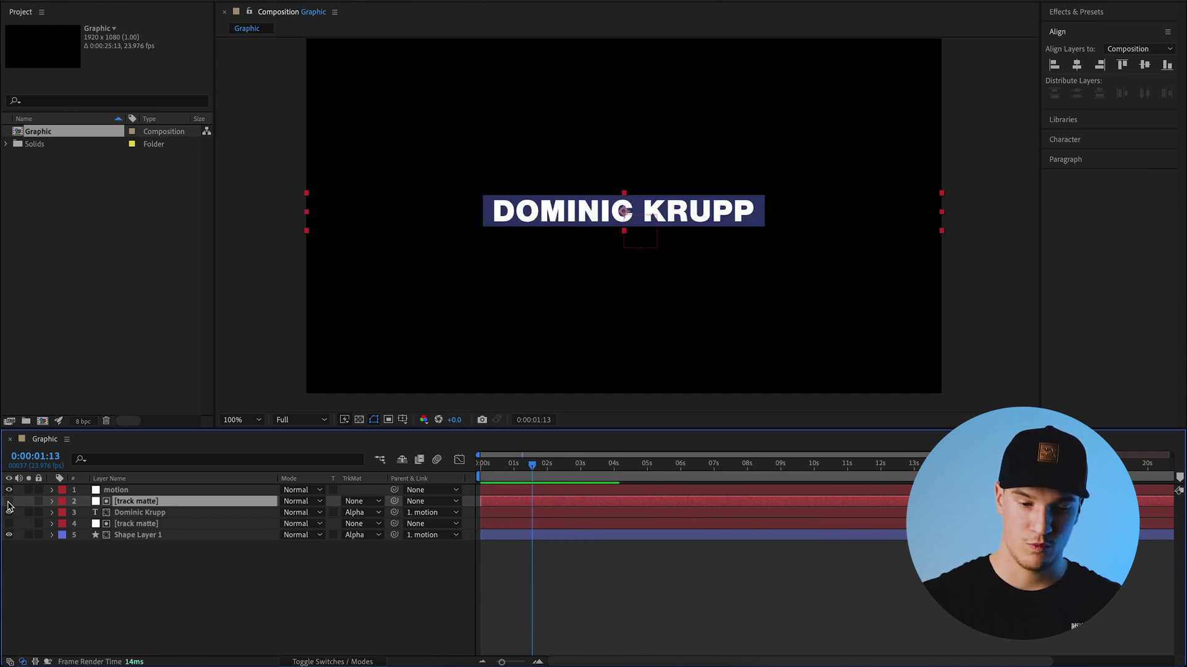
drag(532, 471, 460, 474)
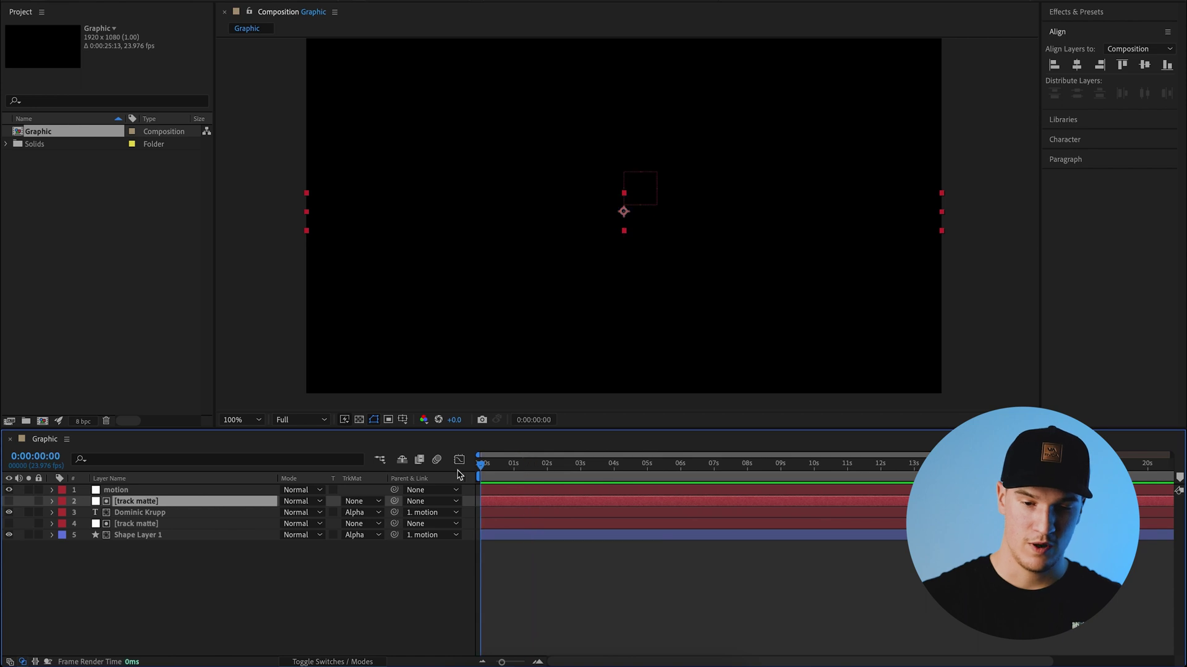
- Preview the title, enable motion blur on all five layers and the composition, then replay it
key(space)
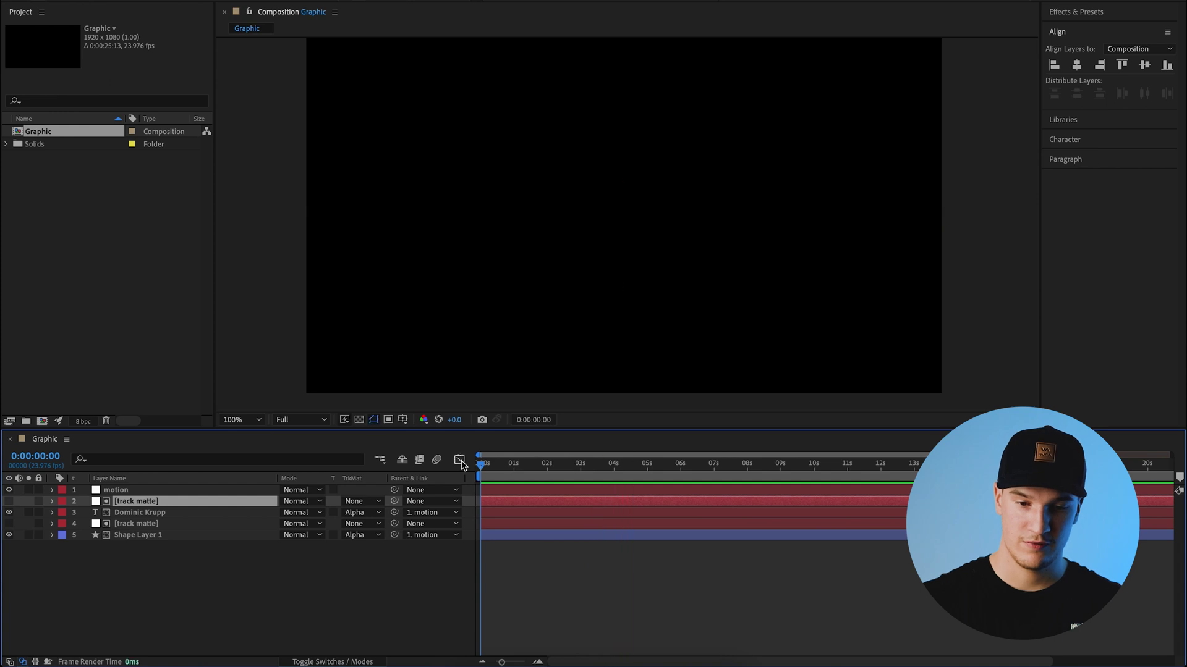
click(537, 463)
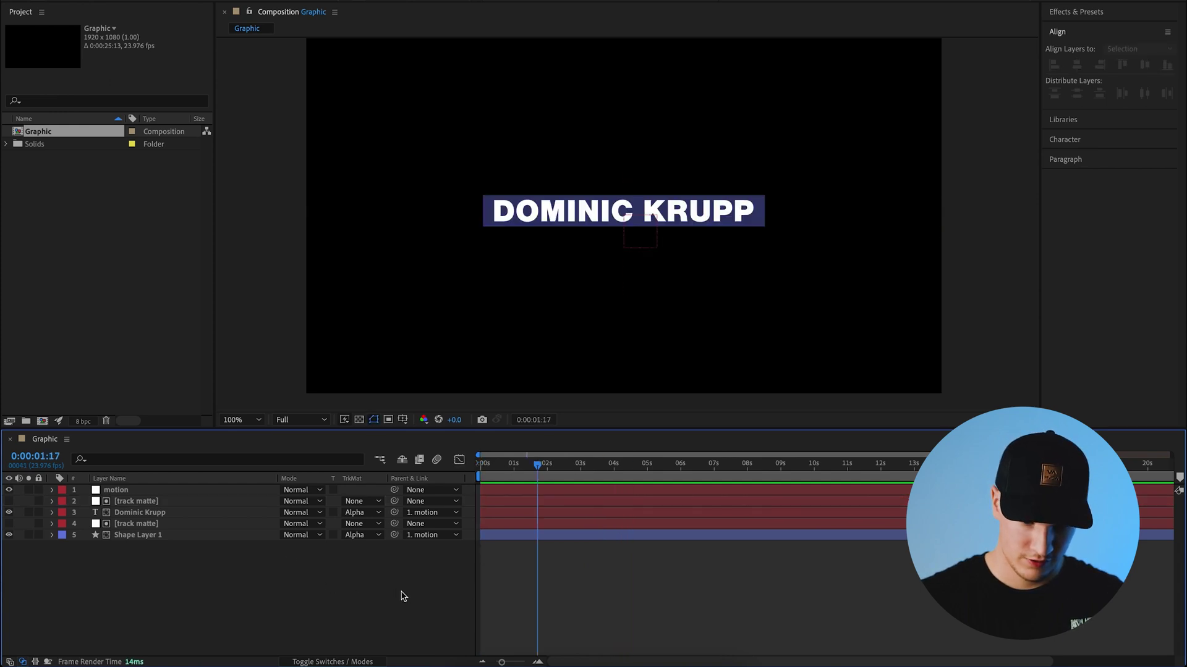
click(333, 663)
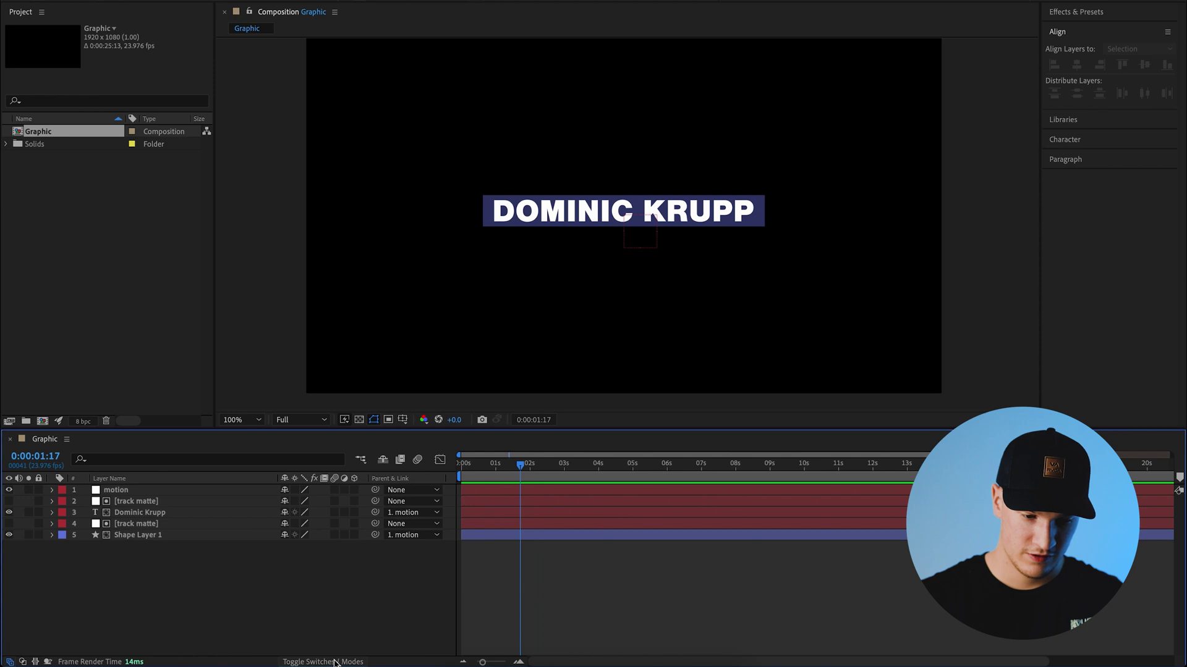
drag(216, 597, 176, 473)
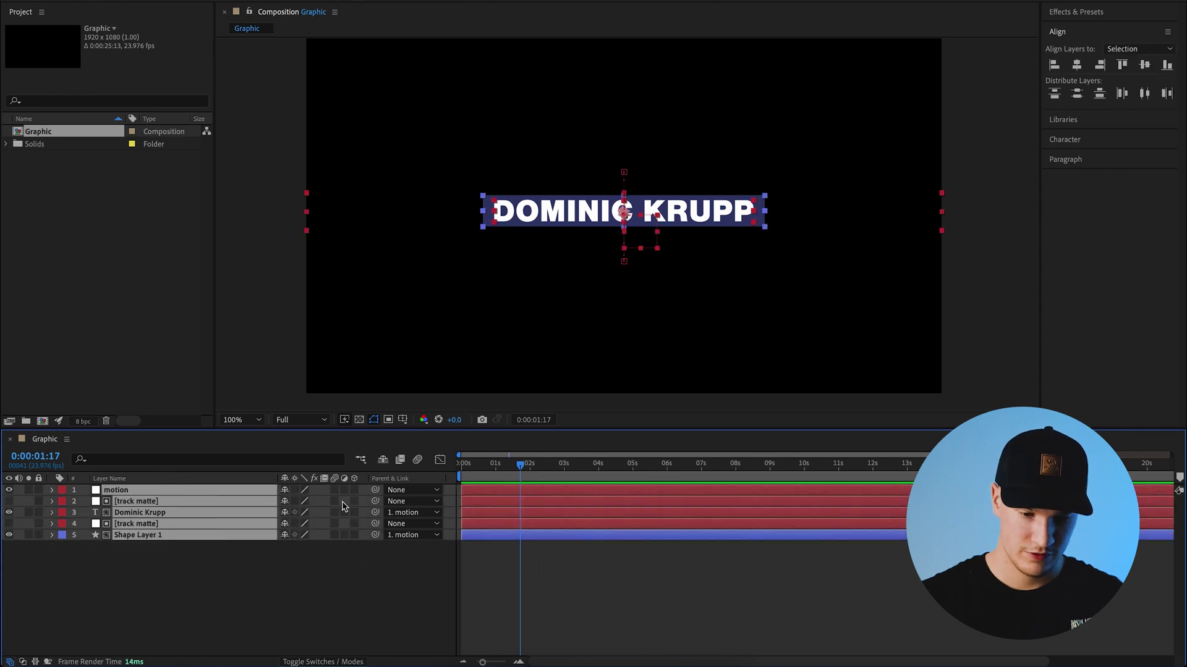
click(335, 535)
click(344, 548)
key(Home)
key(space)
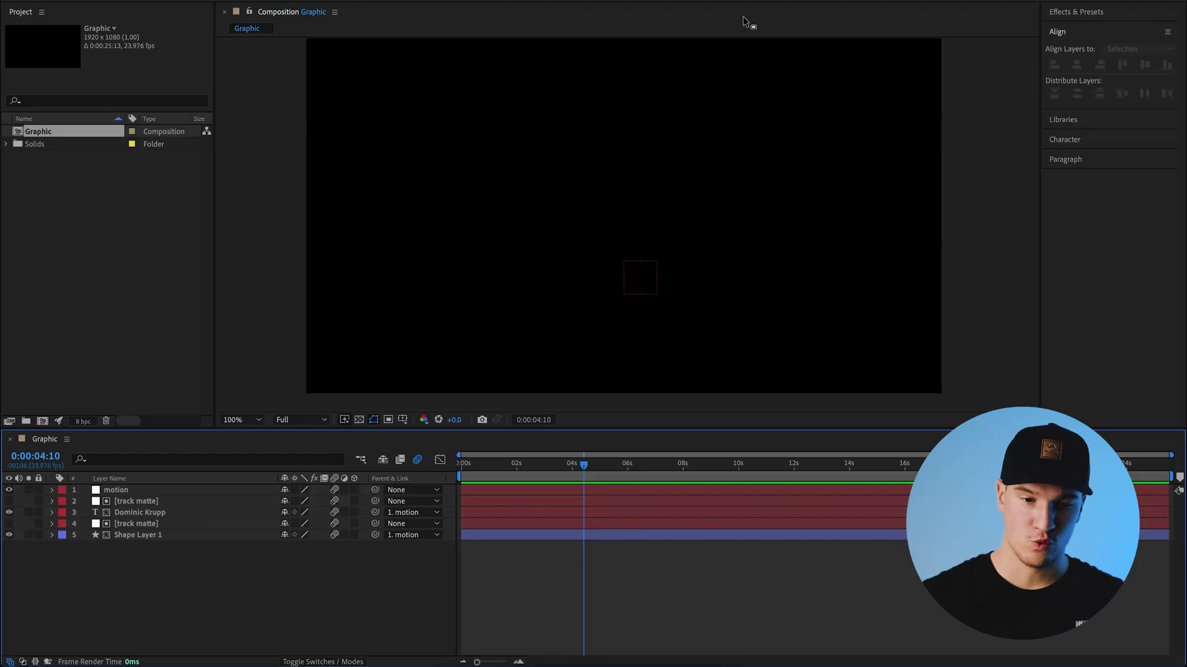
- Open Essential Graphics and make Graphic the template's primary composition
click(389, 1)
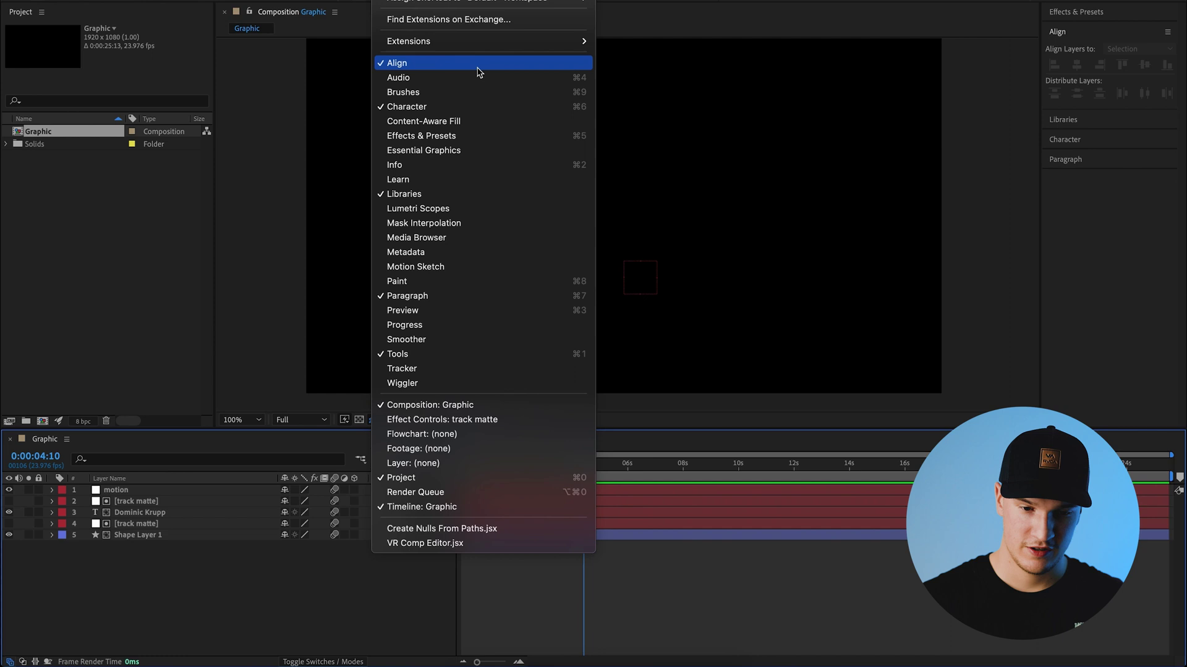
click(467, 152)
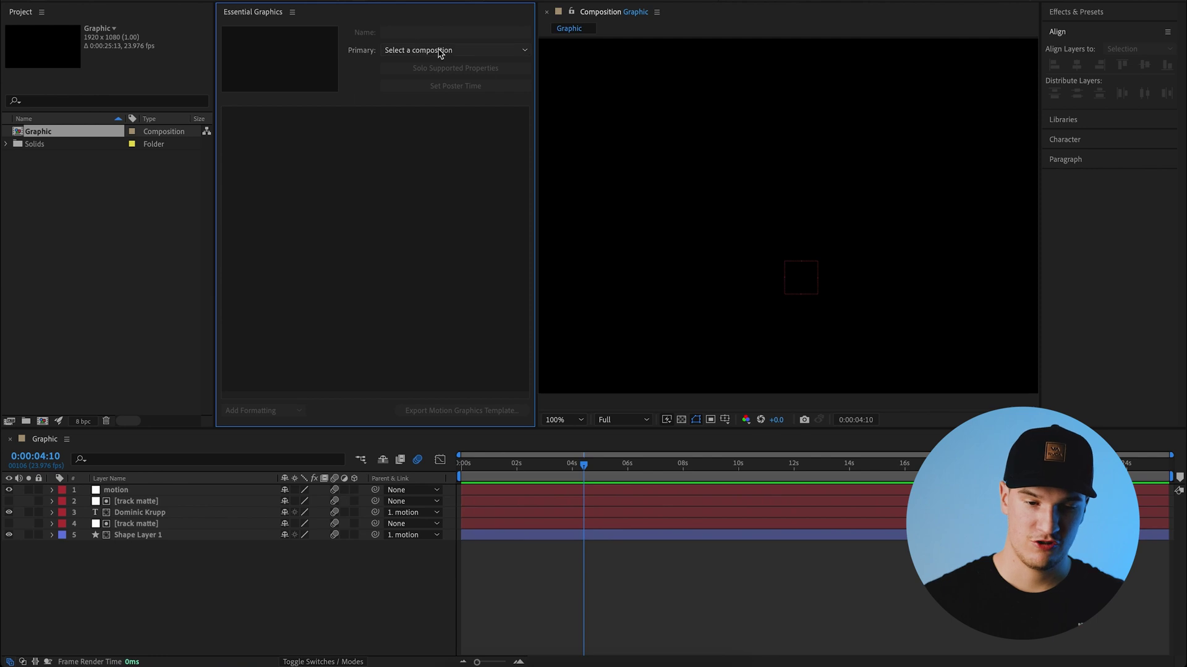
click(461, 52)
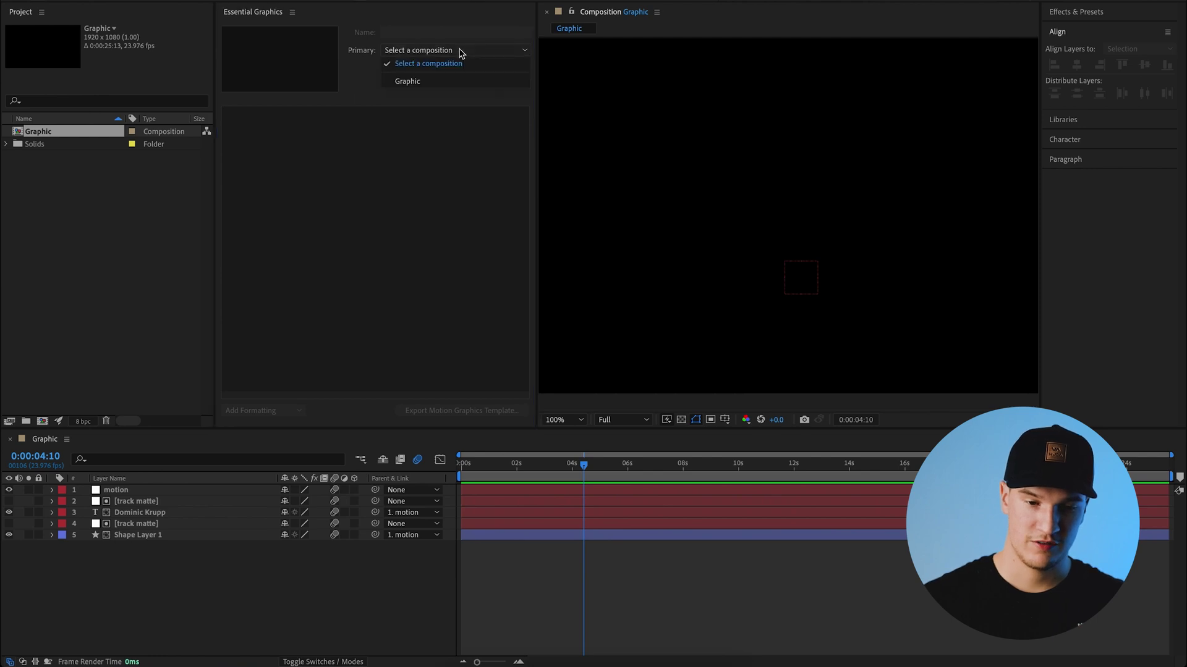
click(442, 83)
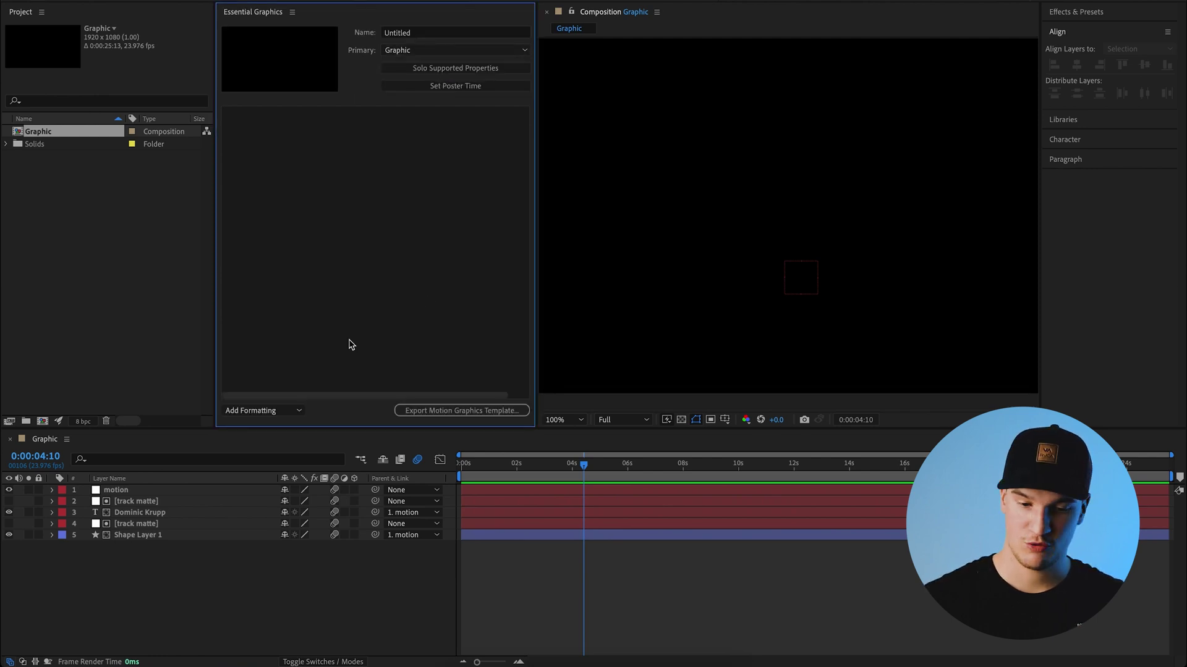
- Set the poster frame where the name shows and start naming the template 'Lower third_block'
drag(585, 464, 505, 468)
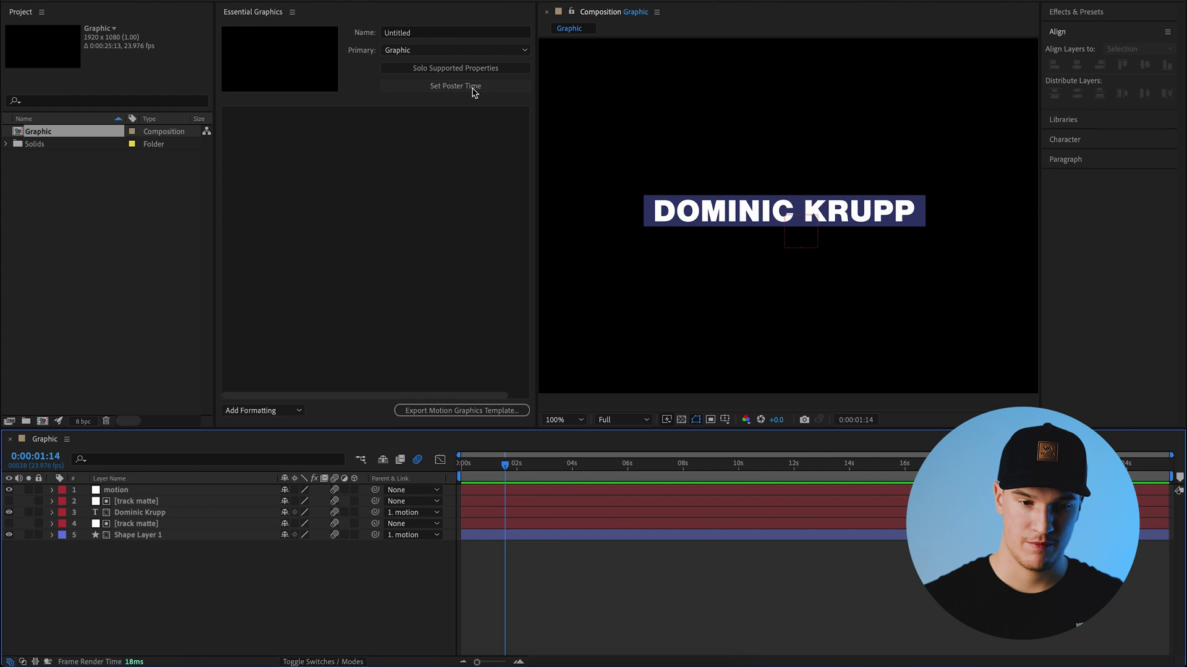
click(473, 90)
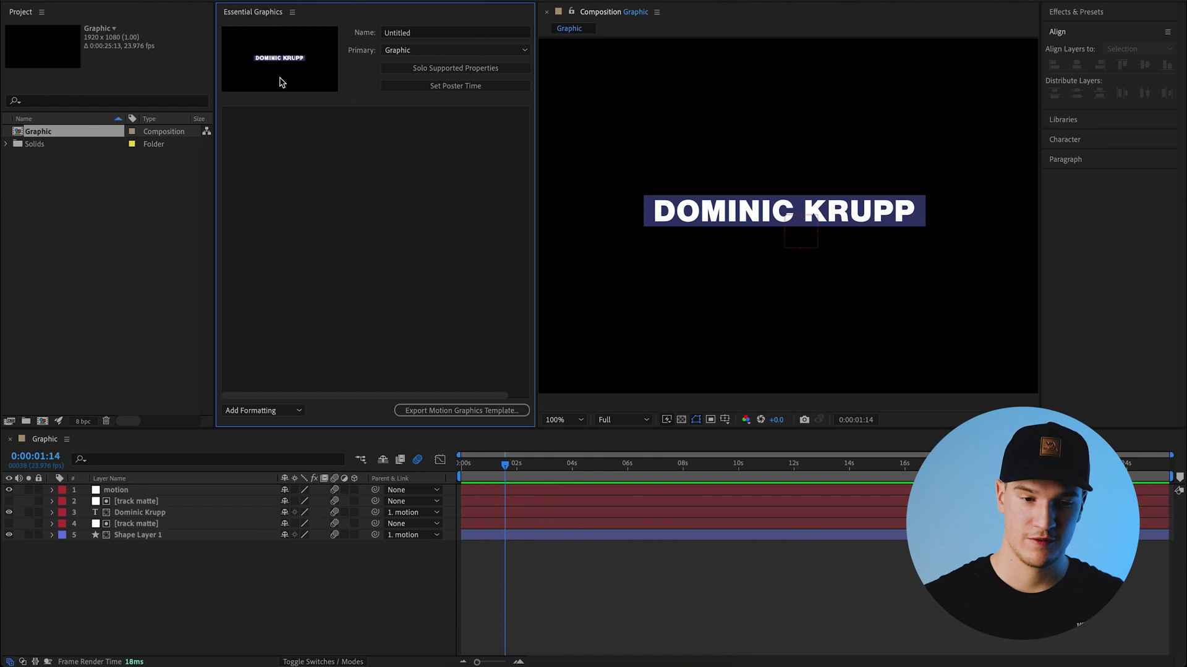
click(422, 35)
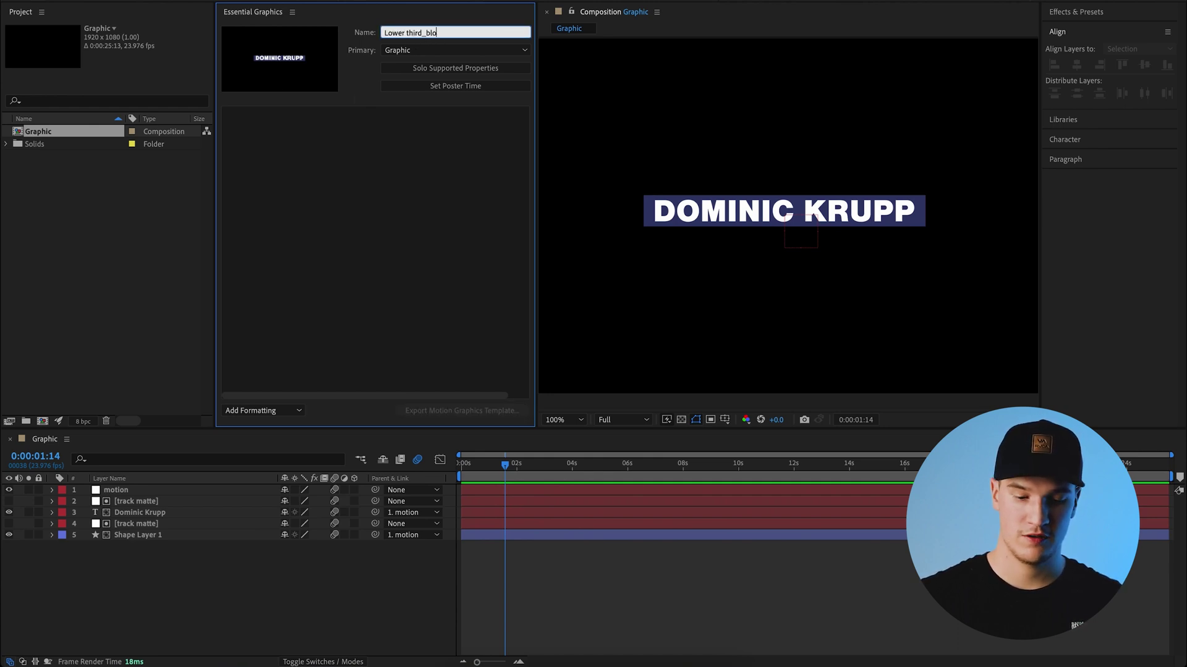
text(Lower third_bl)
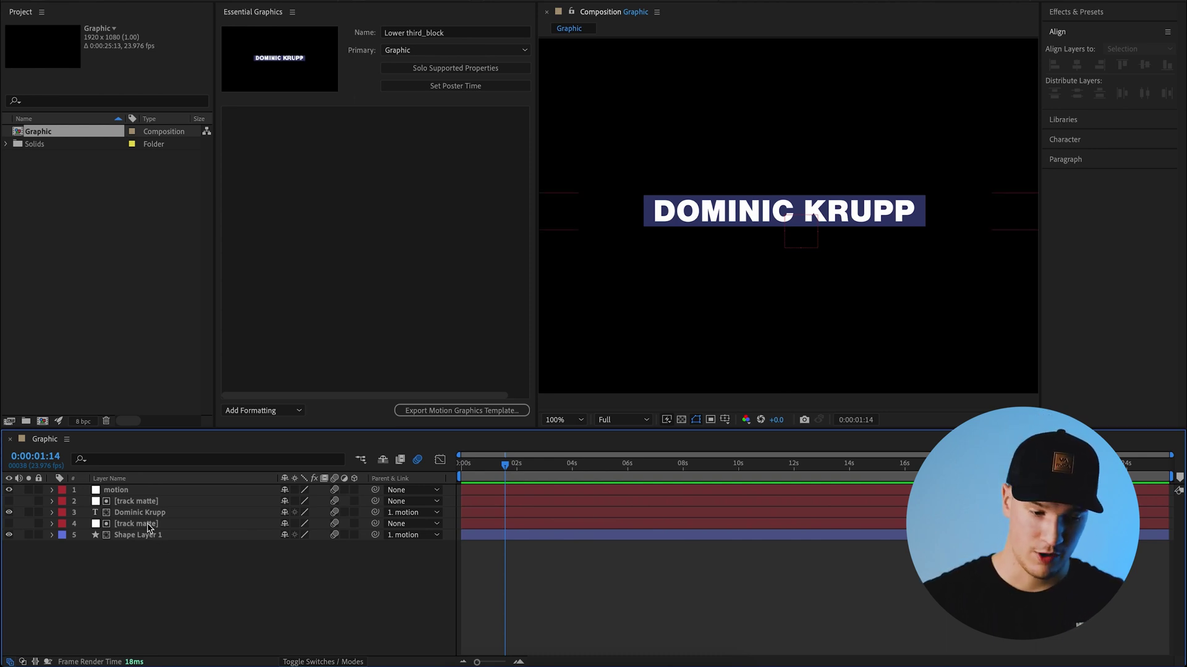
- Add the name text layer's Source Text to Essential Graphics as a template property
click(128, 514)
click(53, 513)
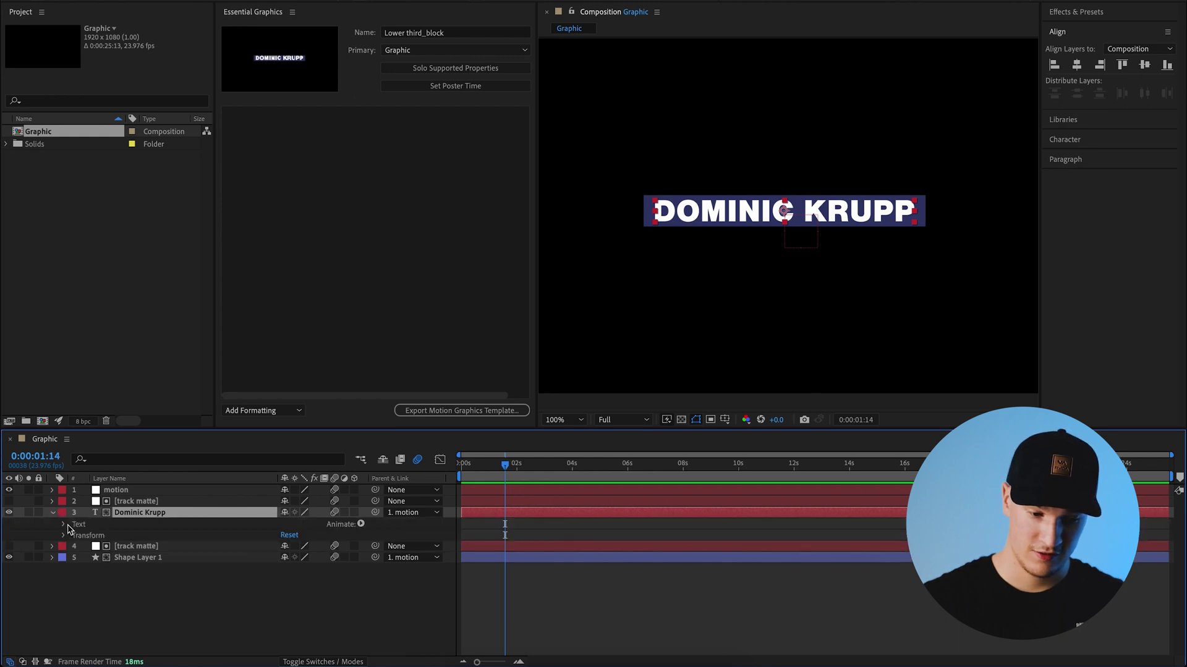
click(51, 513)
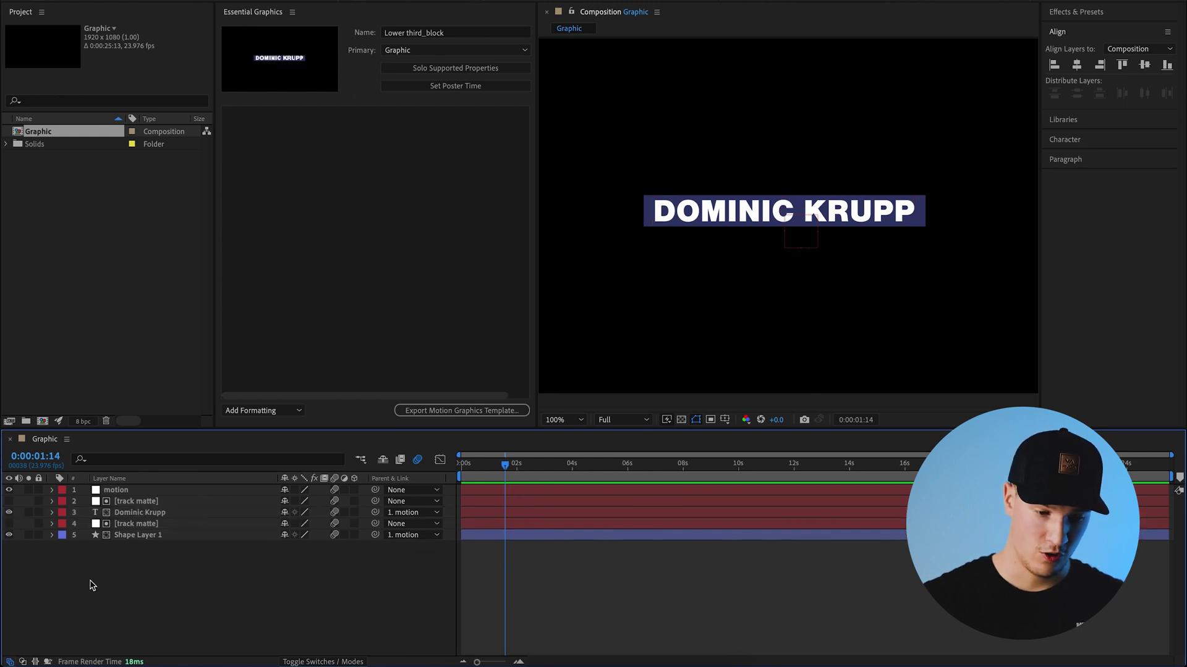
click(52, 514)
click(64, 525)
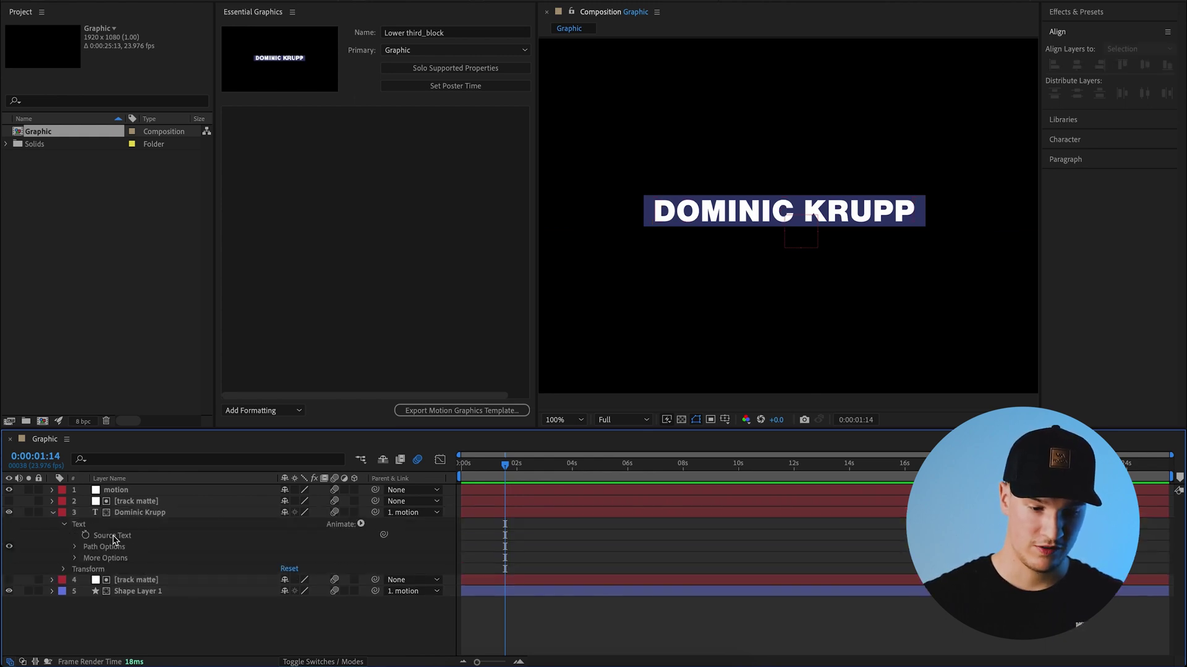
click(113, 537)
drag(124, 542, 316, 150)
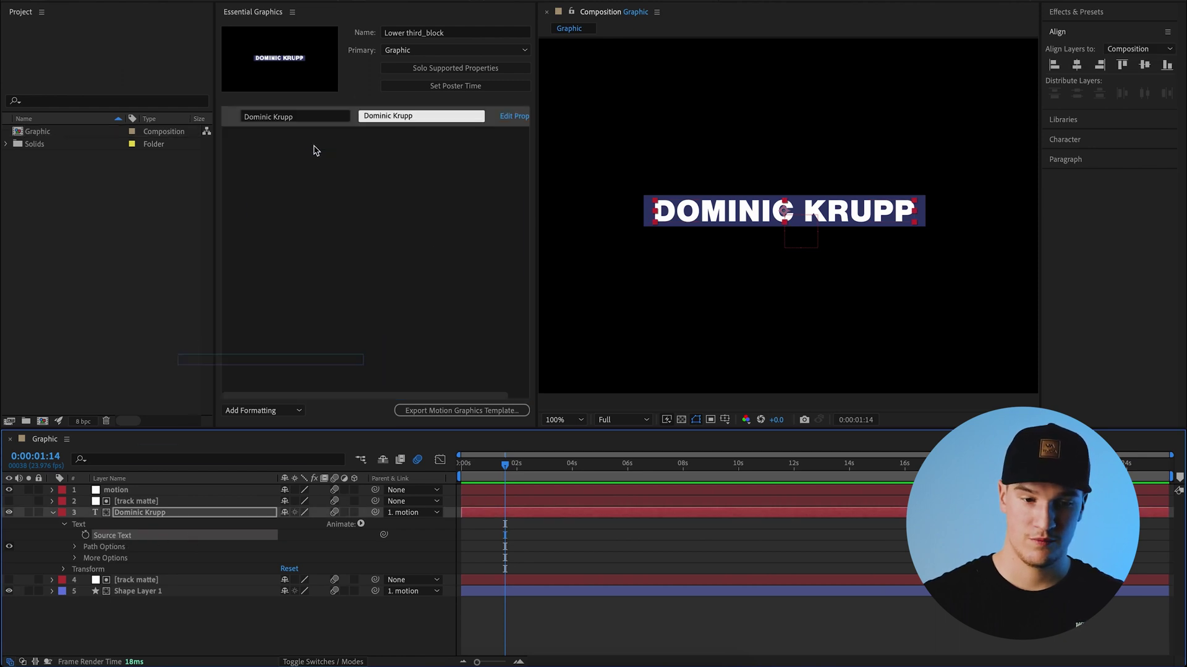
click(332, 188)
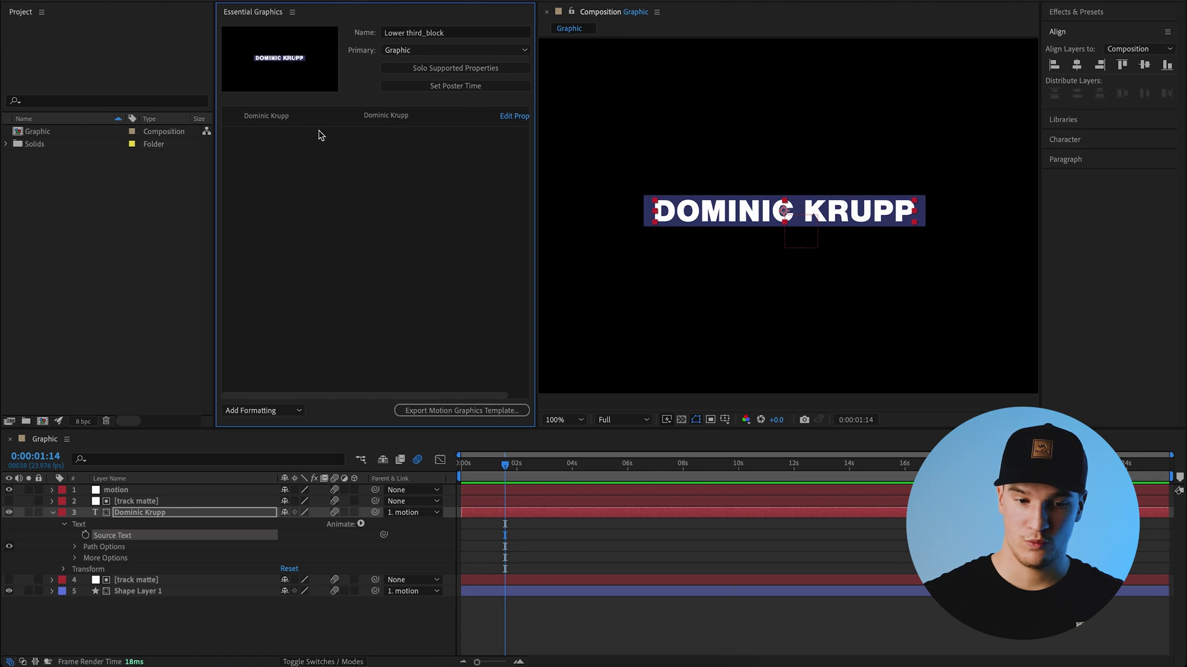
- Label the property 'Title' and change its default text to 'Input name'
click(272, 117)
click(407, 170)
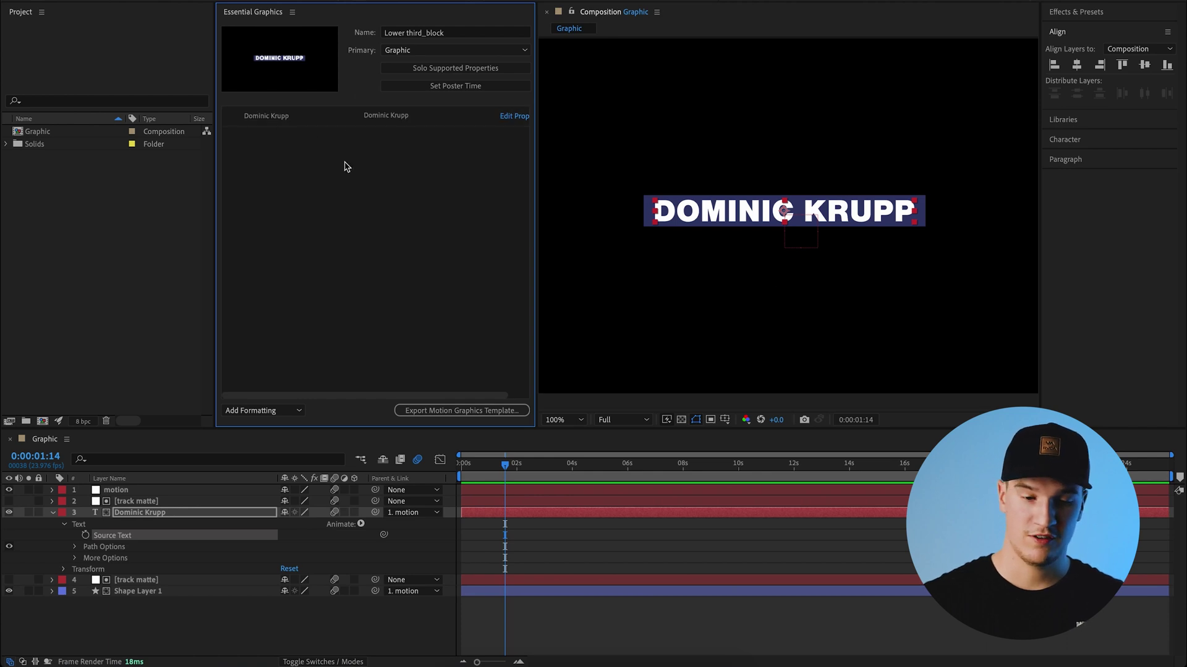
click(272, 123)
click(441, 117)
drag(536, 207, 591, 204)
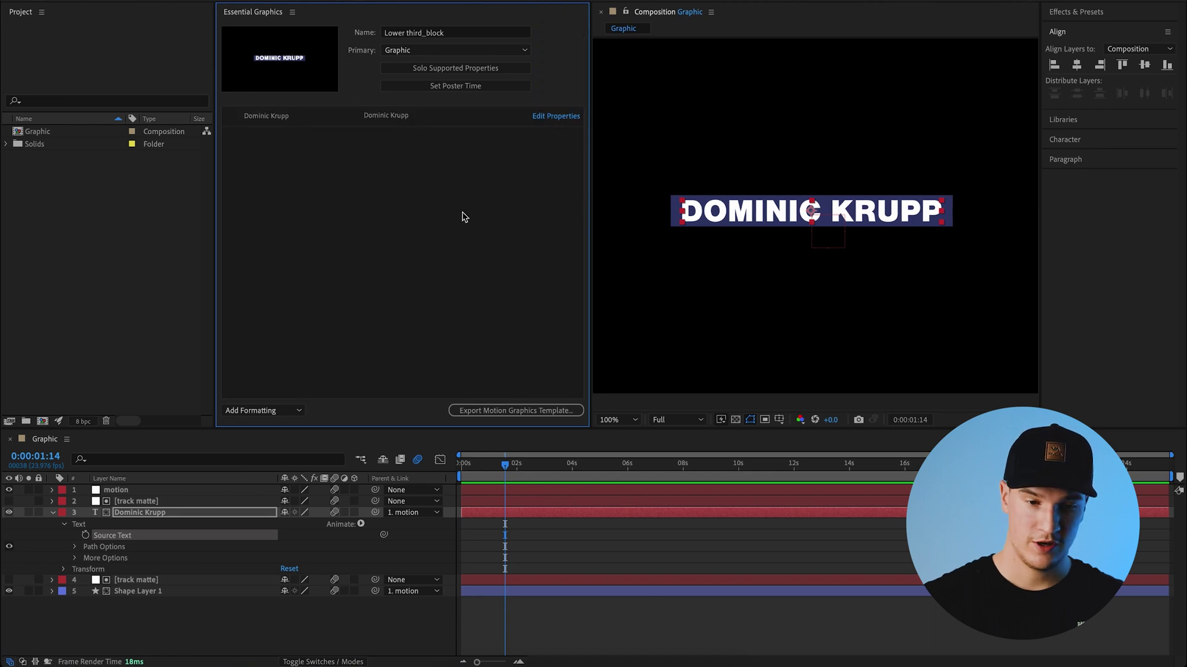
click(275, 117)
text(Title)
key(Return)
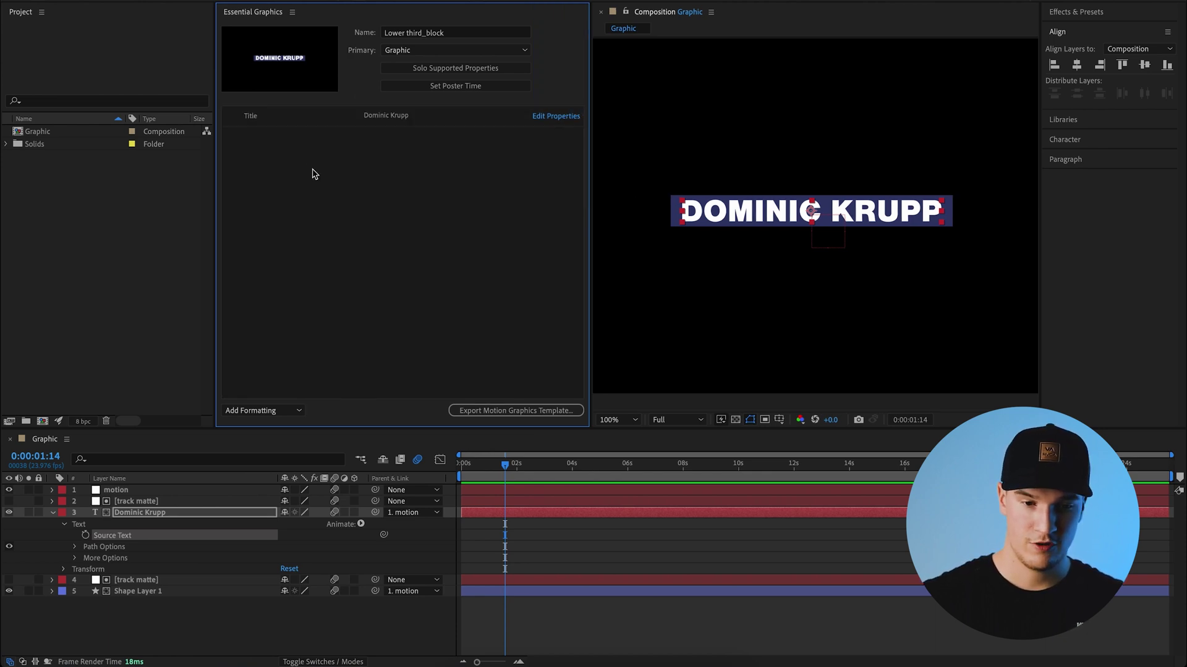
click(426, 115)
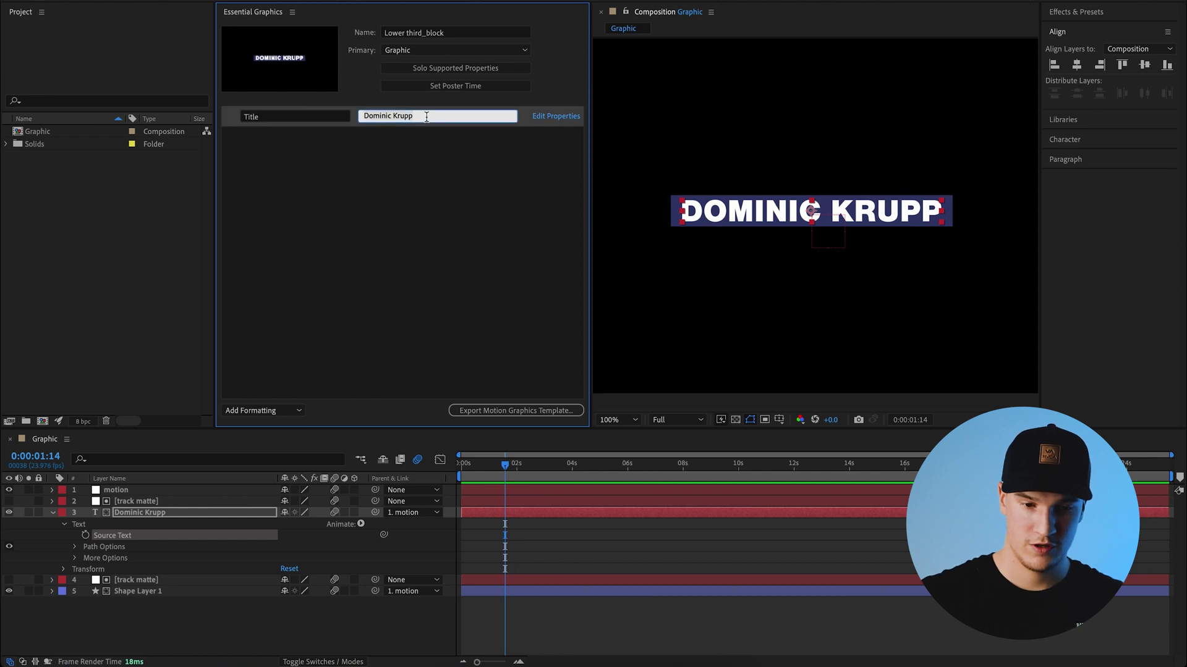
text(Input name)
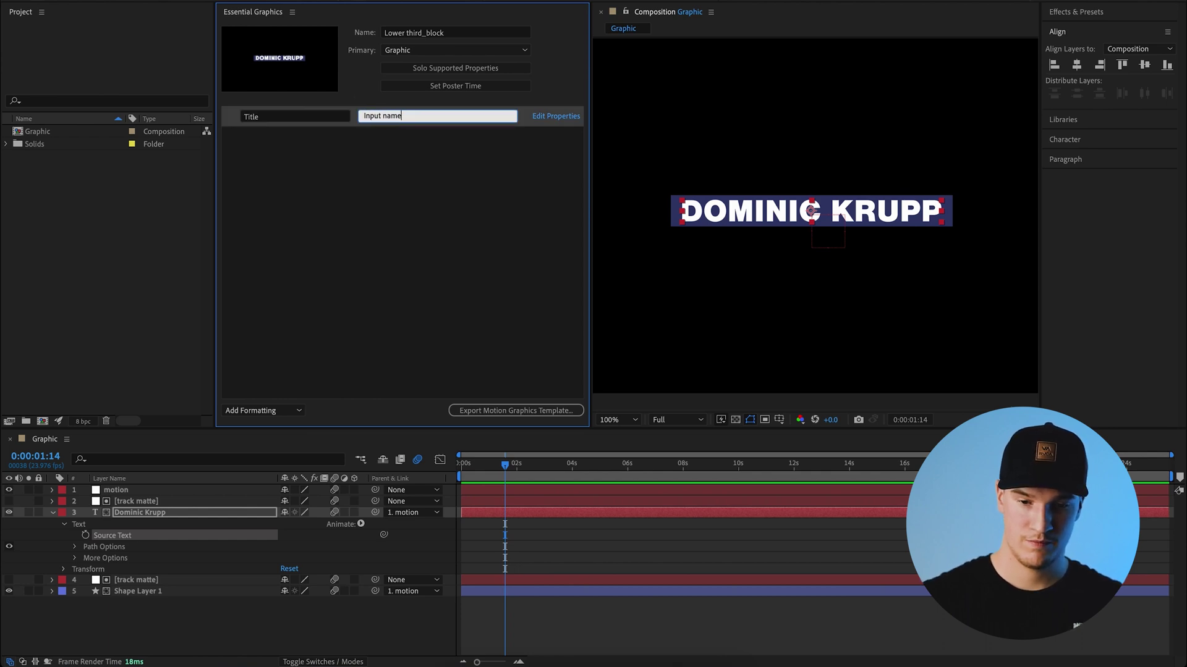
key(Return)
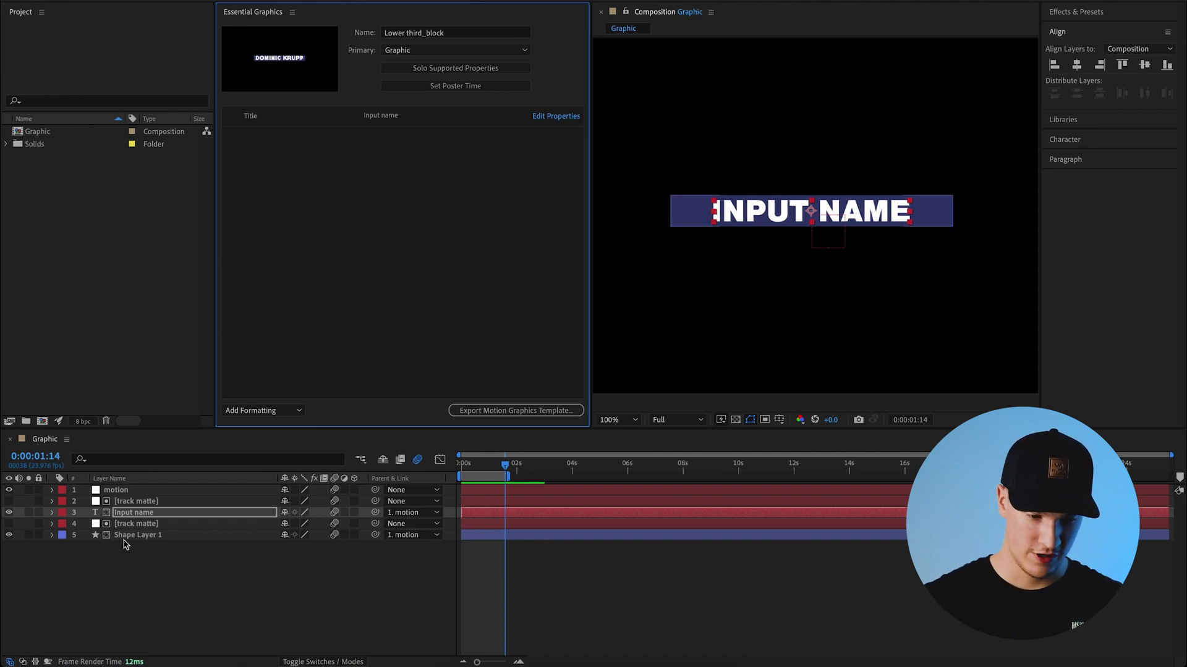
- Add Shape Layer 1's Rectangle 1 Scale to Essential Graphics as a template property
click(52, 536)
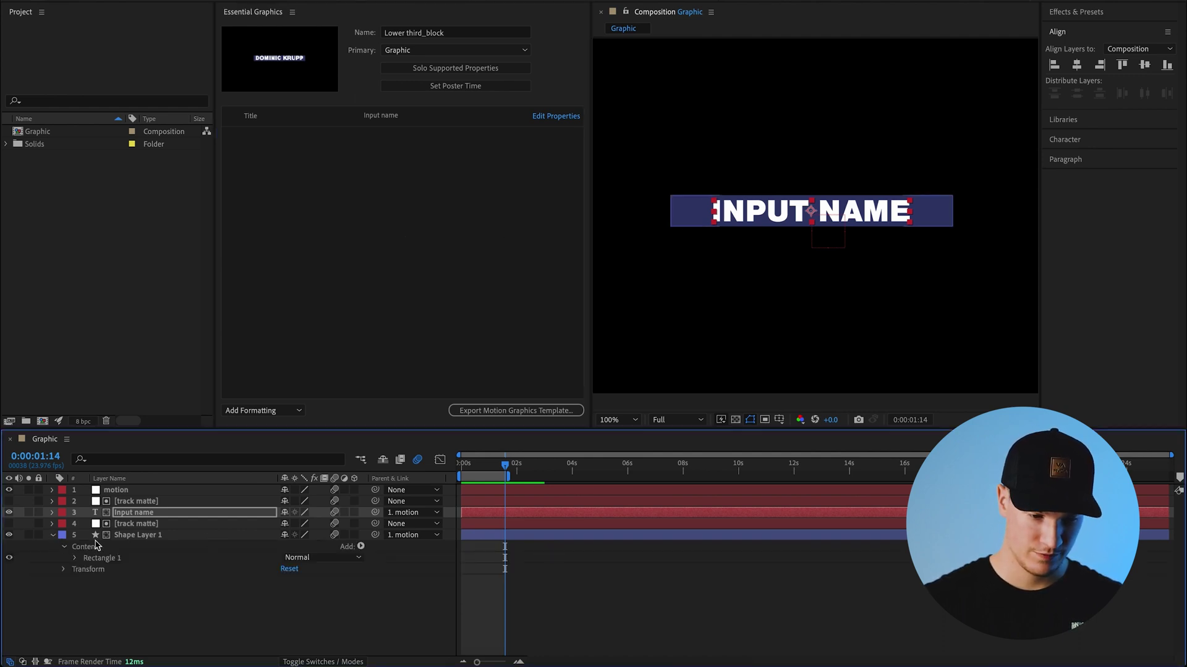
click(75, 558)
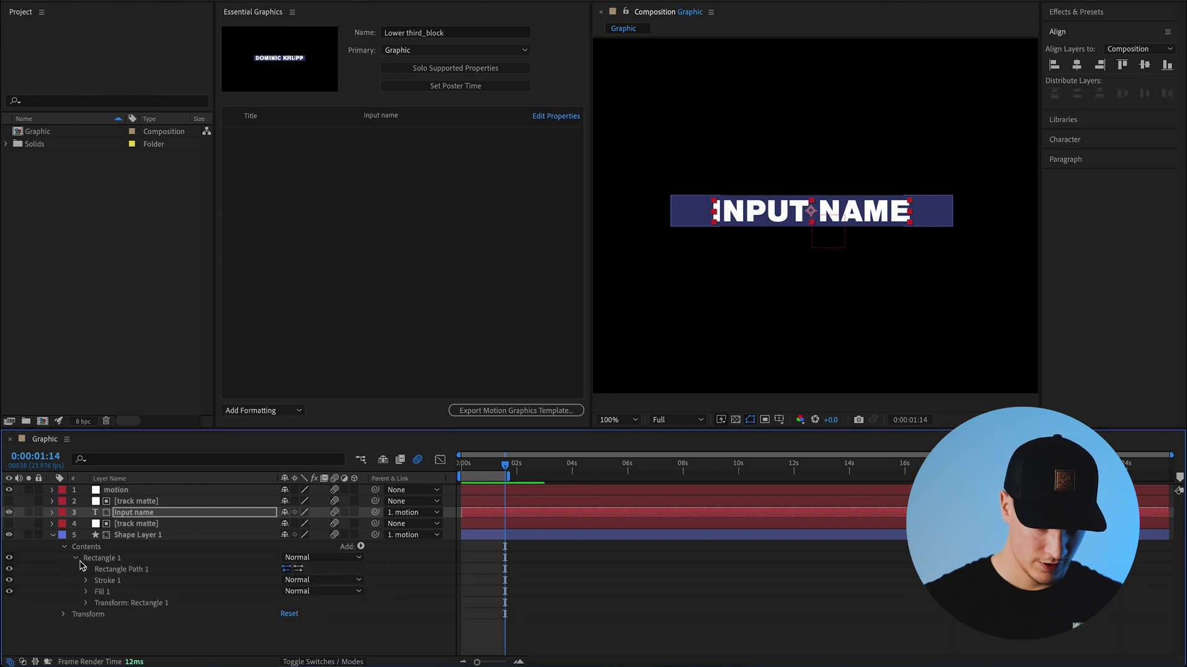
click(86, 603)
scroll(87, 609, down, 2)
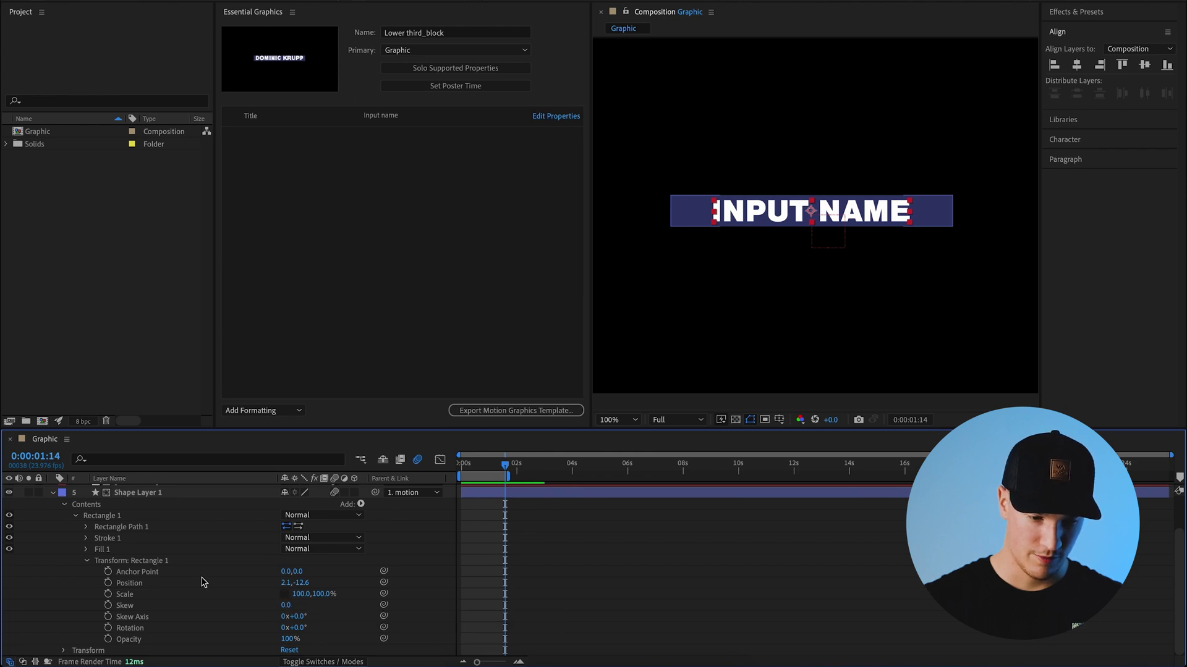
click(139, 600)
drag(140, 603, 367, 155)
- Rename it 'Background Scale', set it to 77.0, 100.0 %, and refresh the poster frame
click(266, 140)
key(ctrl+a)
text(Ba)
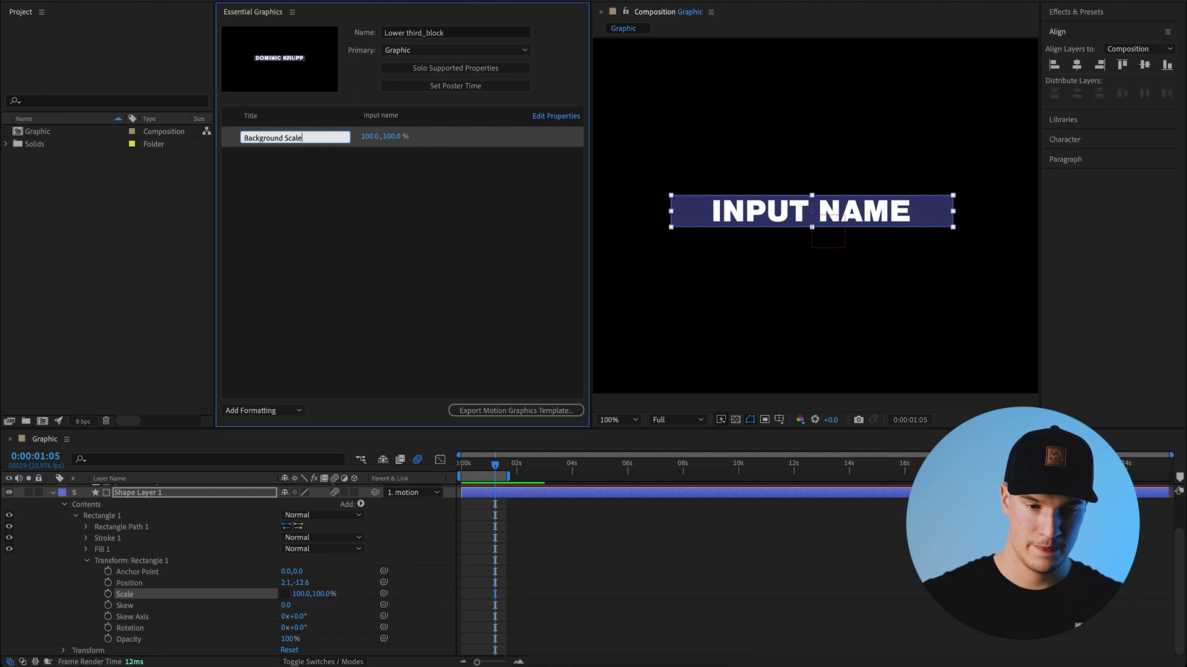
text(ckground Scale)
key(Return)
drag(395, 138, 359, 138)
click(405, 226)
click(357, 287)
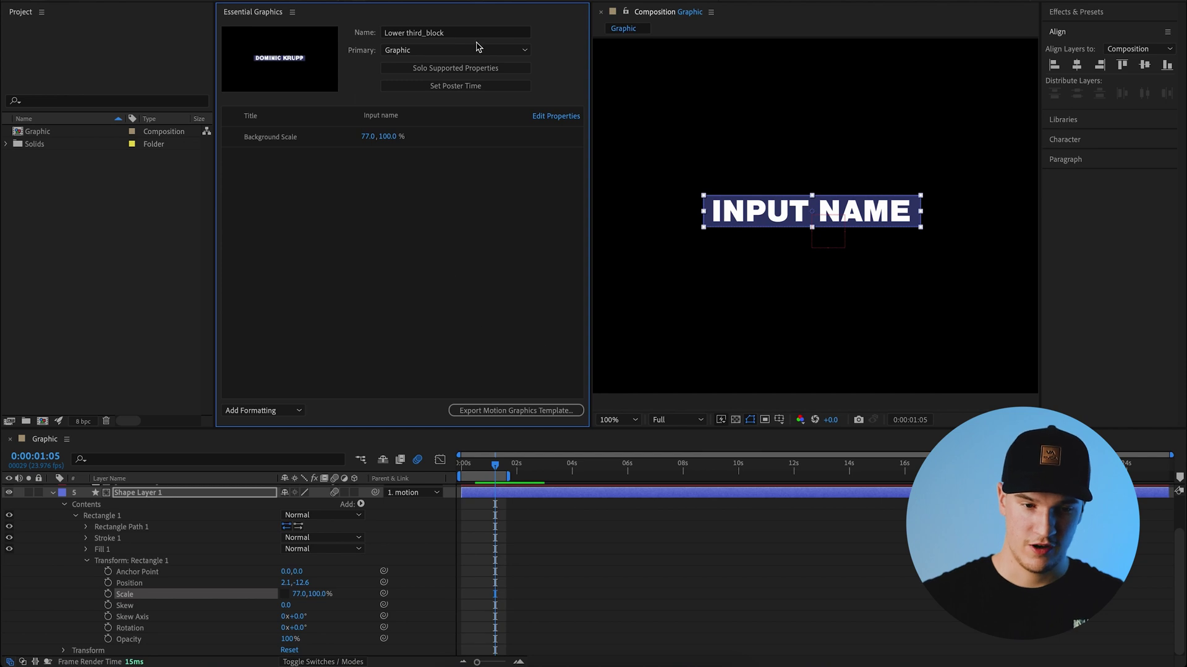
click(460, 88)
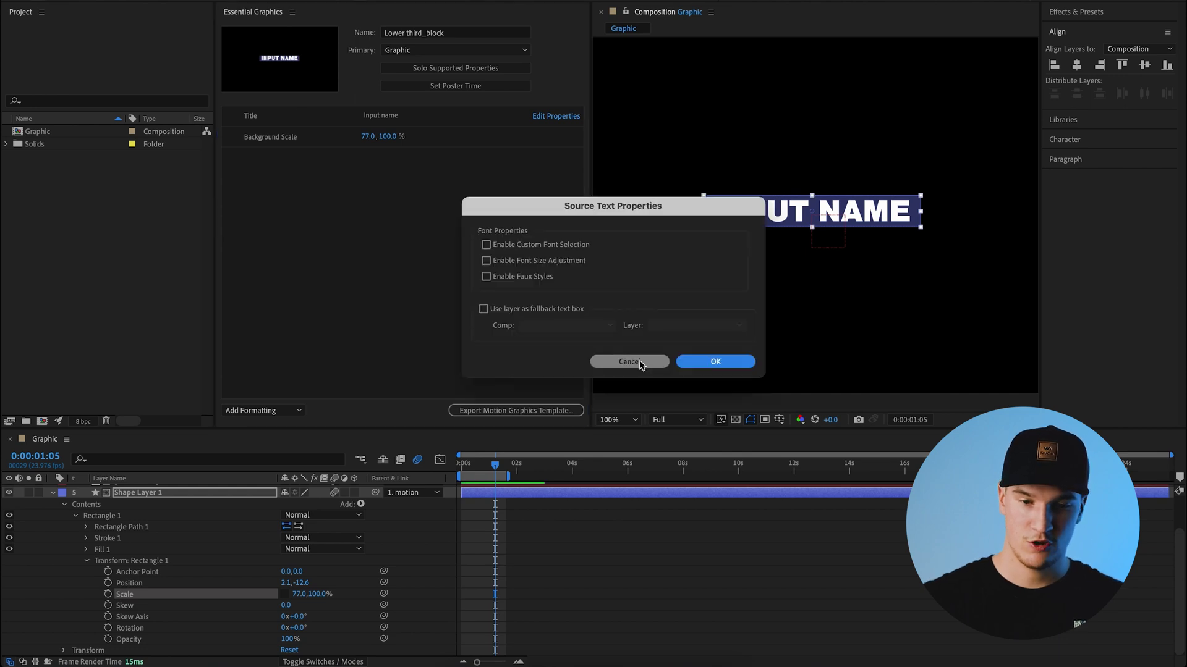
- Allow font changes and faux styles in the Title property's options
click(635, 361)
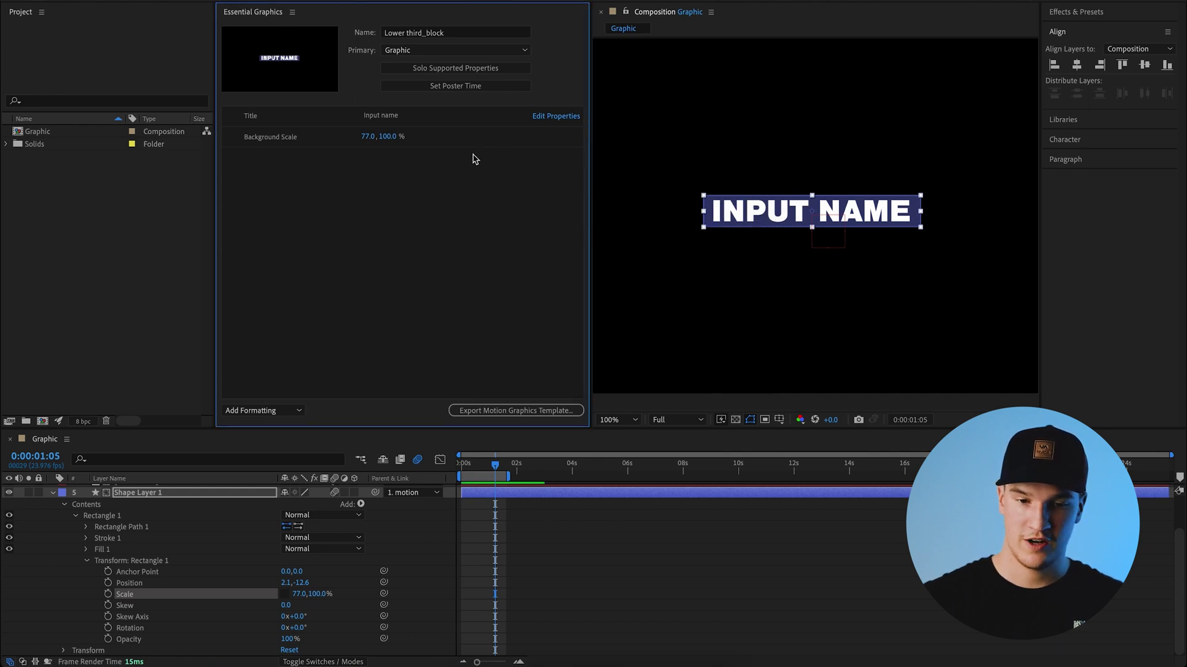
click(556, 120)
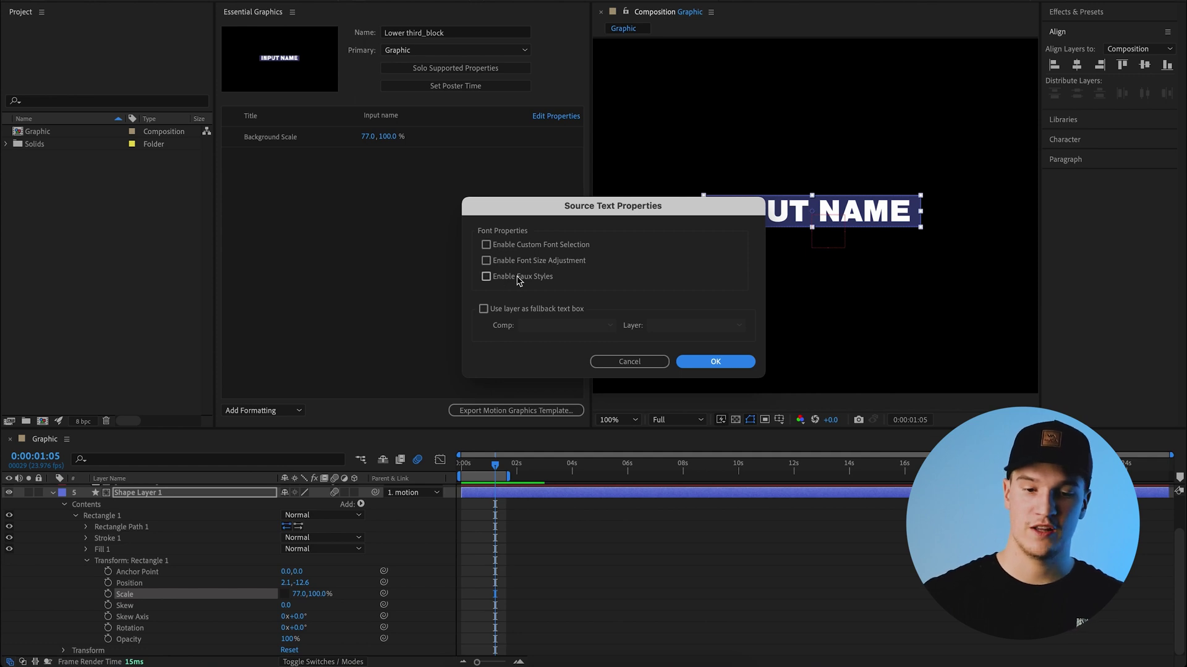
click(487, 246)
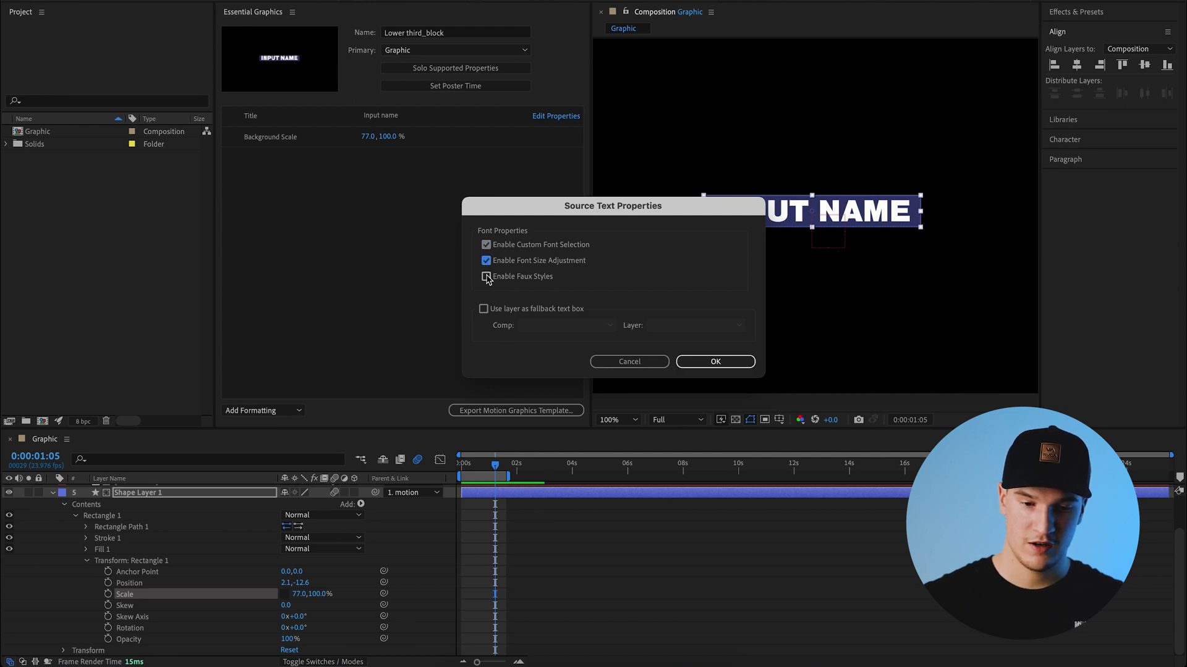
click(487, 277)
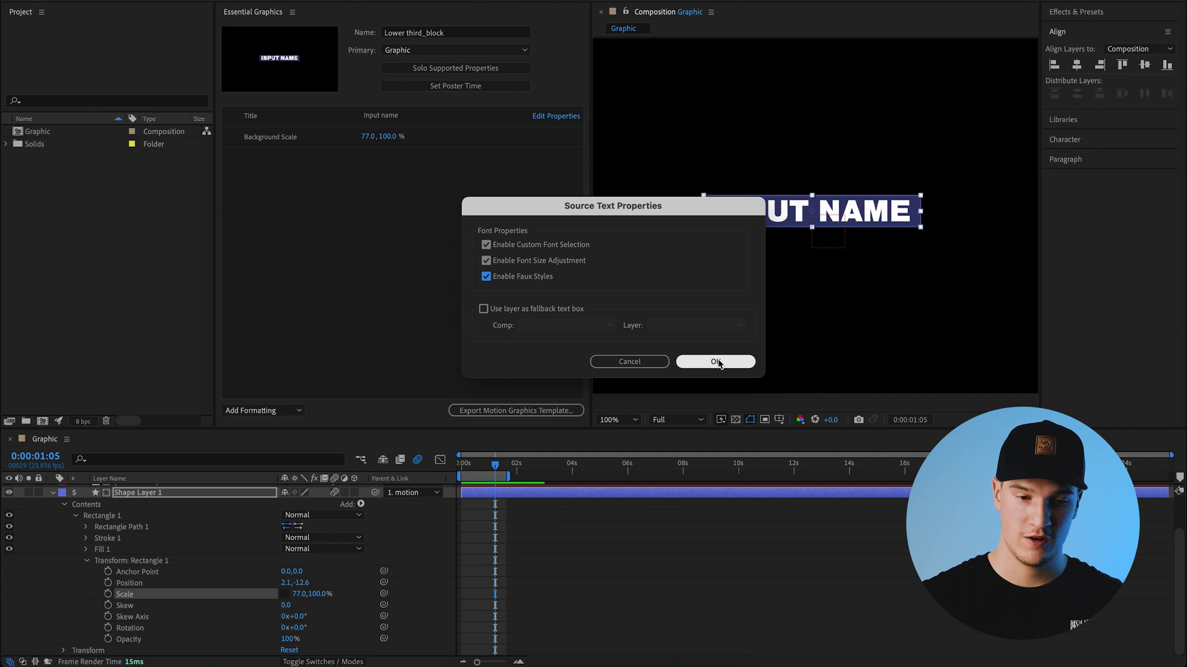
click(717, 362)
- Try the Moret font, size 379 and italic, then undo back to Nimbus Sans Black at 154
click(488, 133)
text(moret)
click(438, 210)
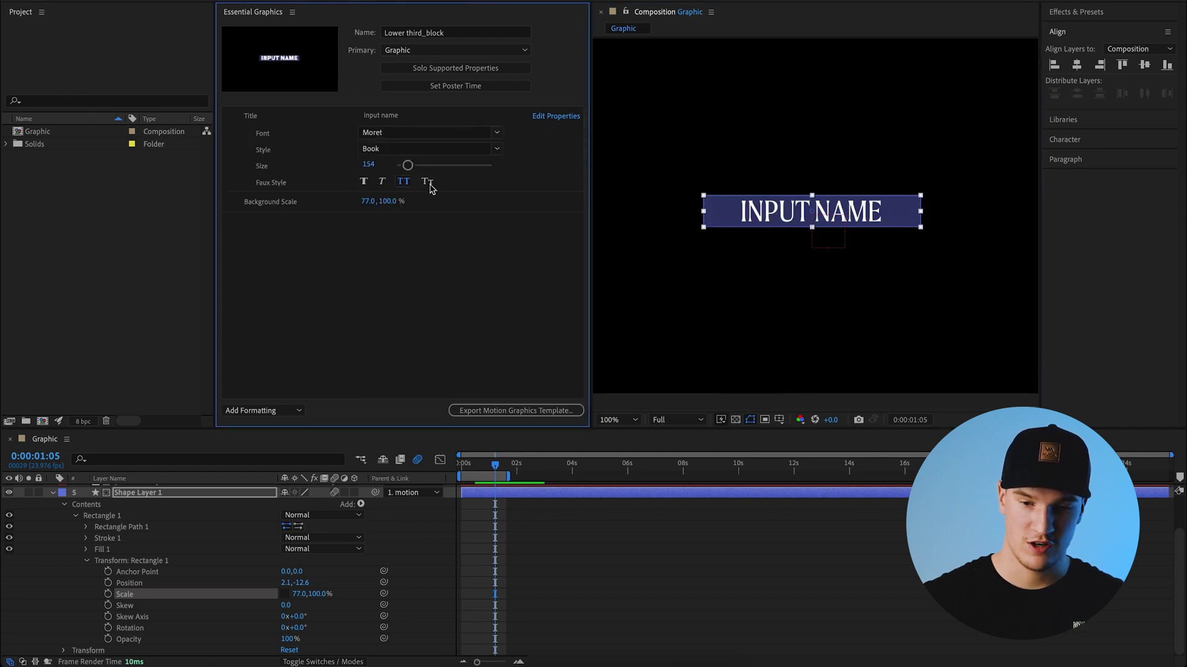
drag(407, 165, 428, 171)
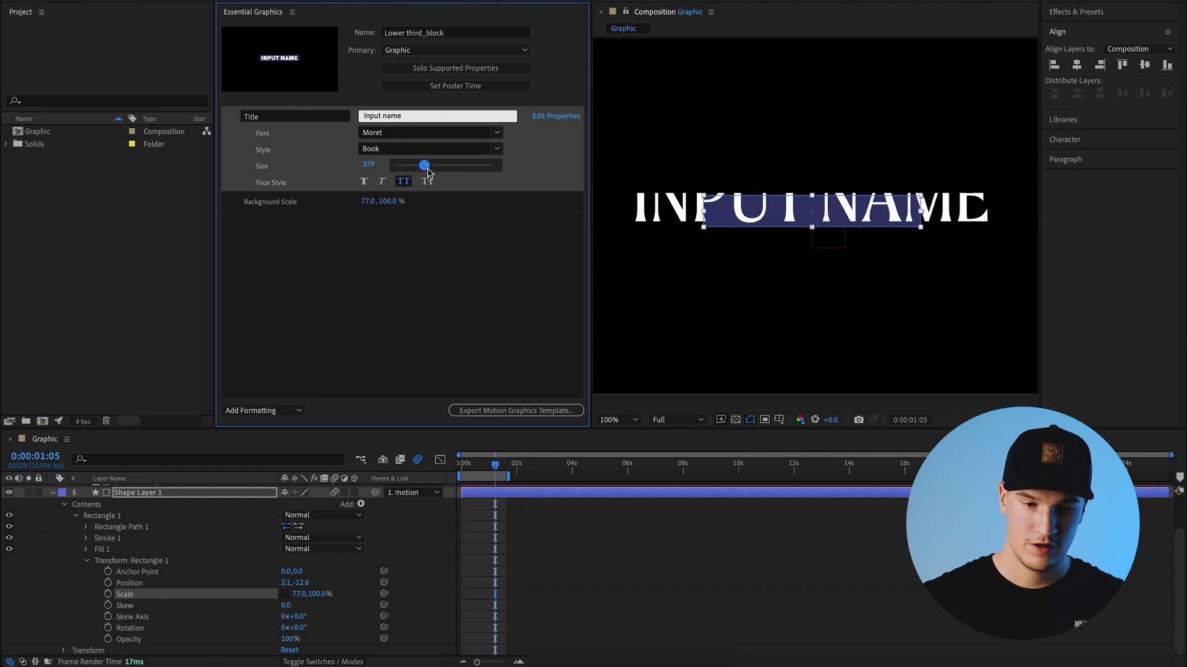
key(ctrl+z)
click(383, 183)
key(ctrl+z)
key(ctrl+z)
scroll(92, 581, up, 2)
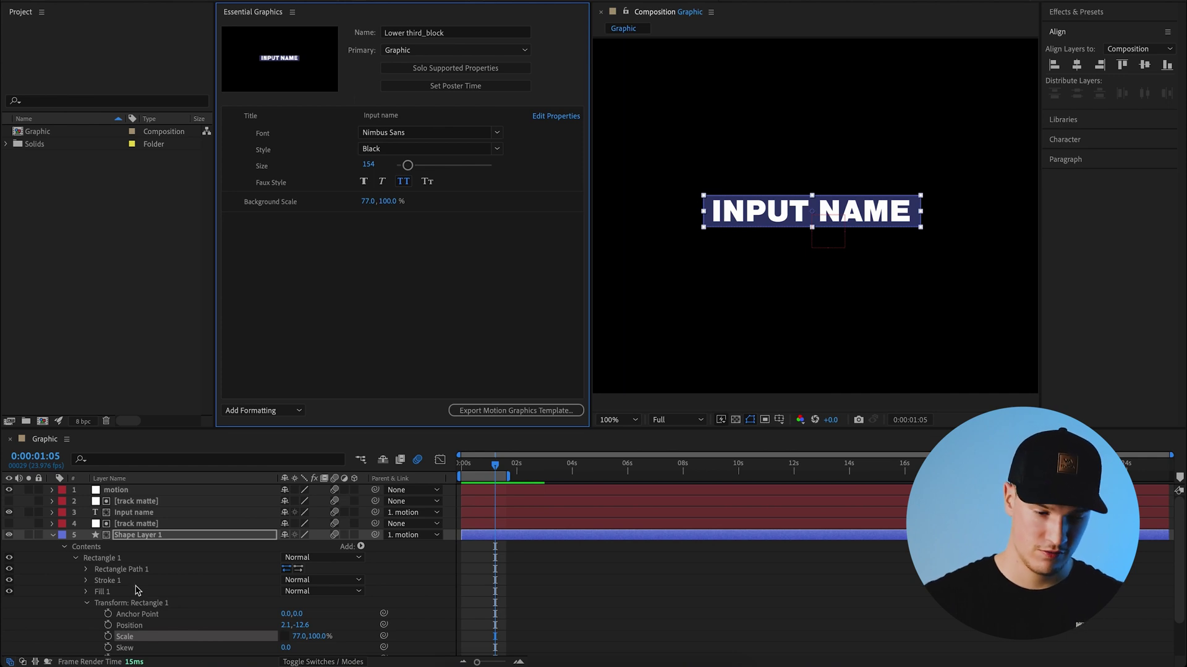
- Add the rectangle's Fill 1 Color to the template as 'Background Color'
click(87, 604)
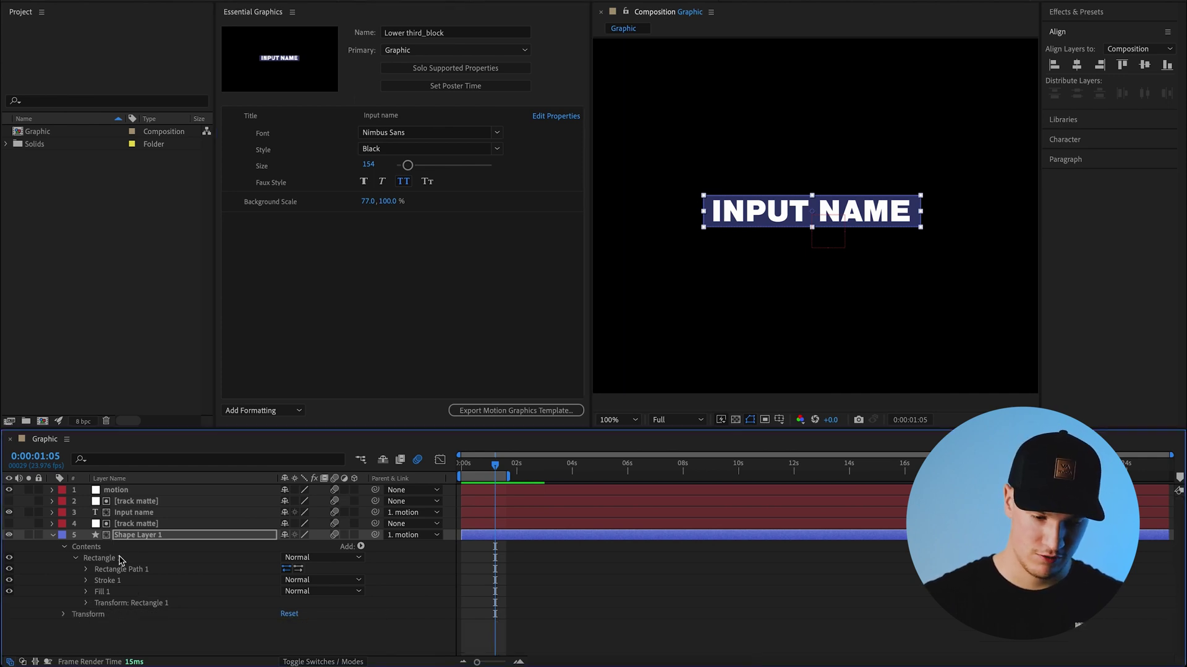
click(86, 592)
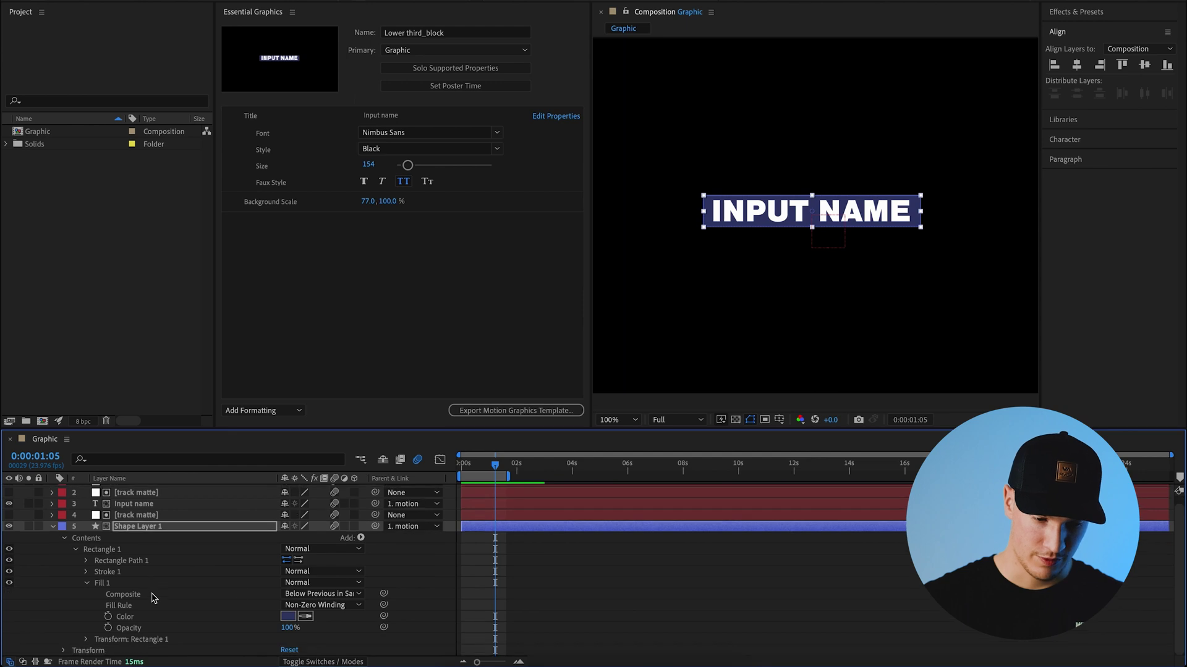
drag(140, 621, 316, 230)
click(292, 226)
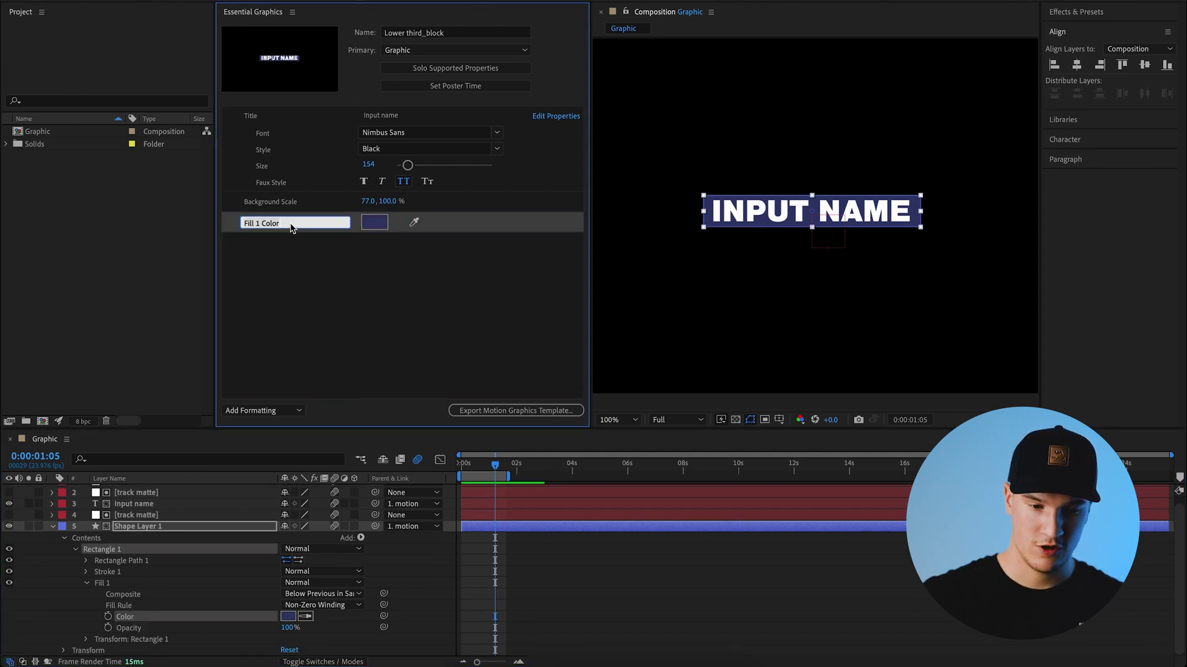
text(Background)
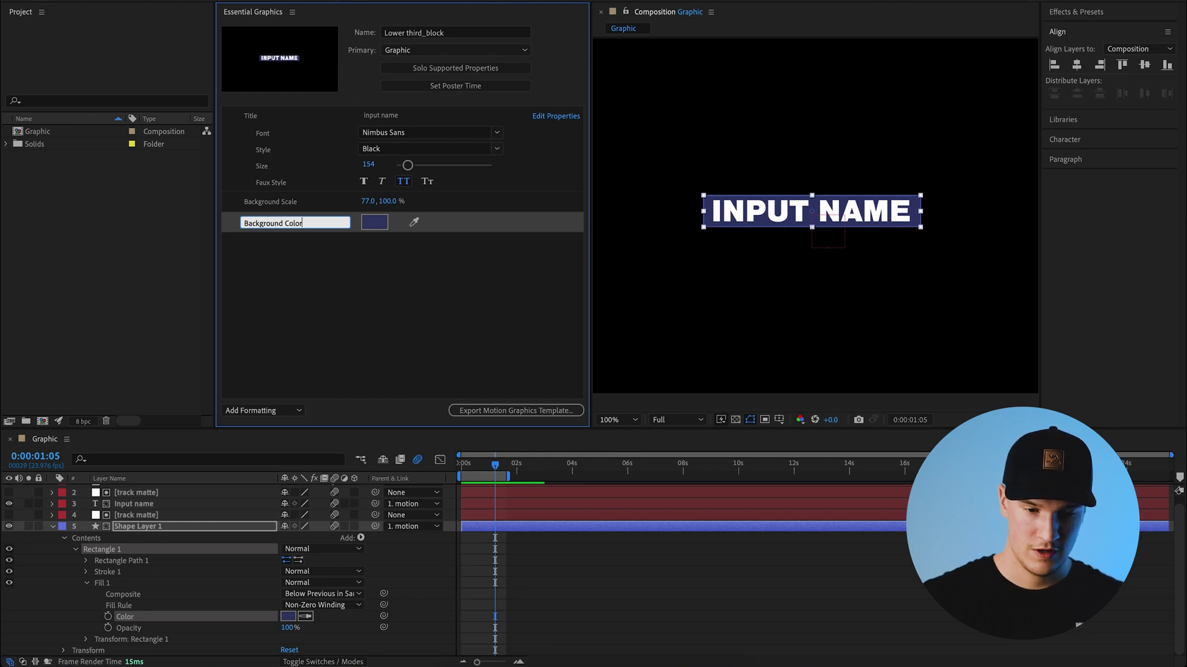
click(349, 291)
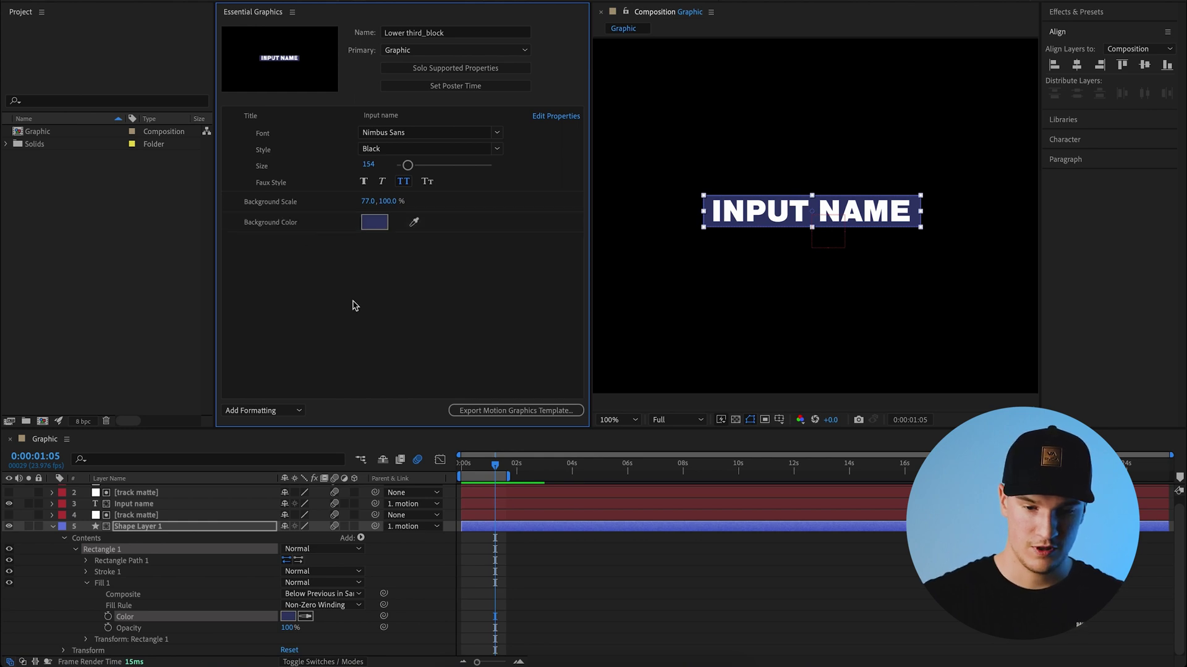
- Set the background bar's colour to a bright red-orange
click(385, 227)
drag(611, 282, 622, 423)
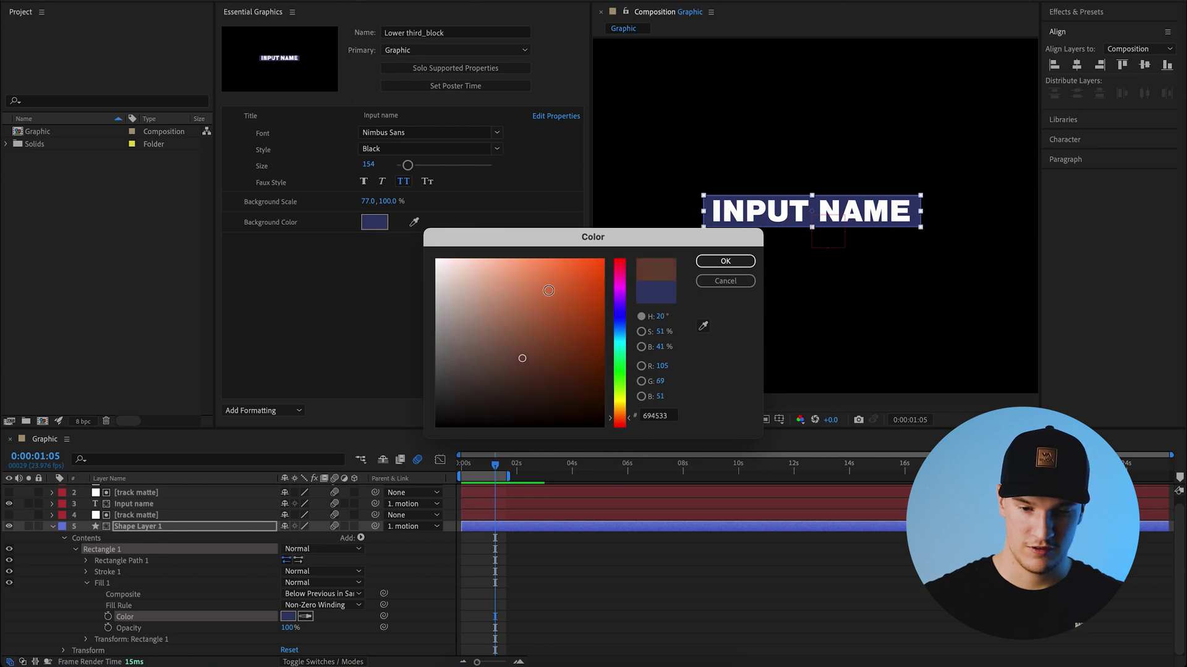
drag(522, 359, 618, 256)
click(726, 262)
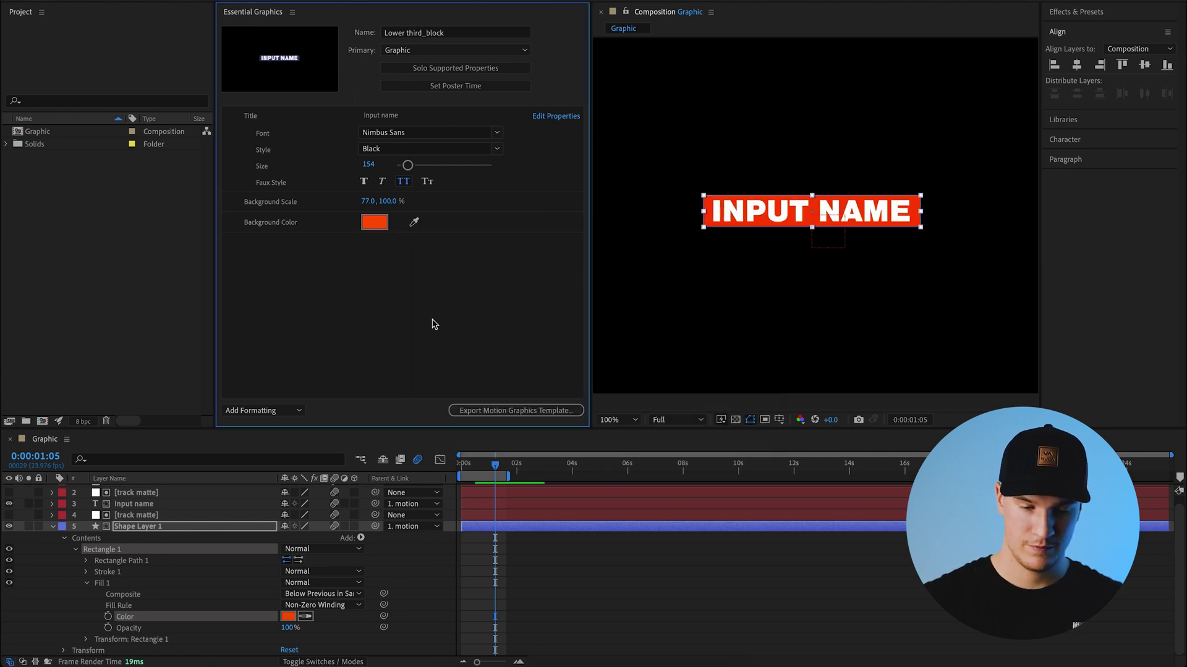
key(u)
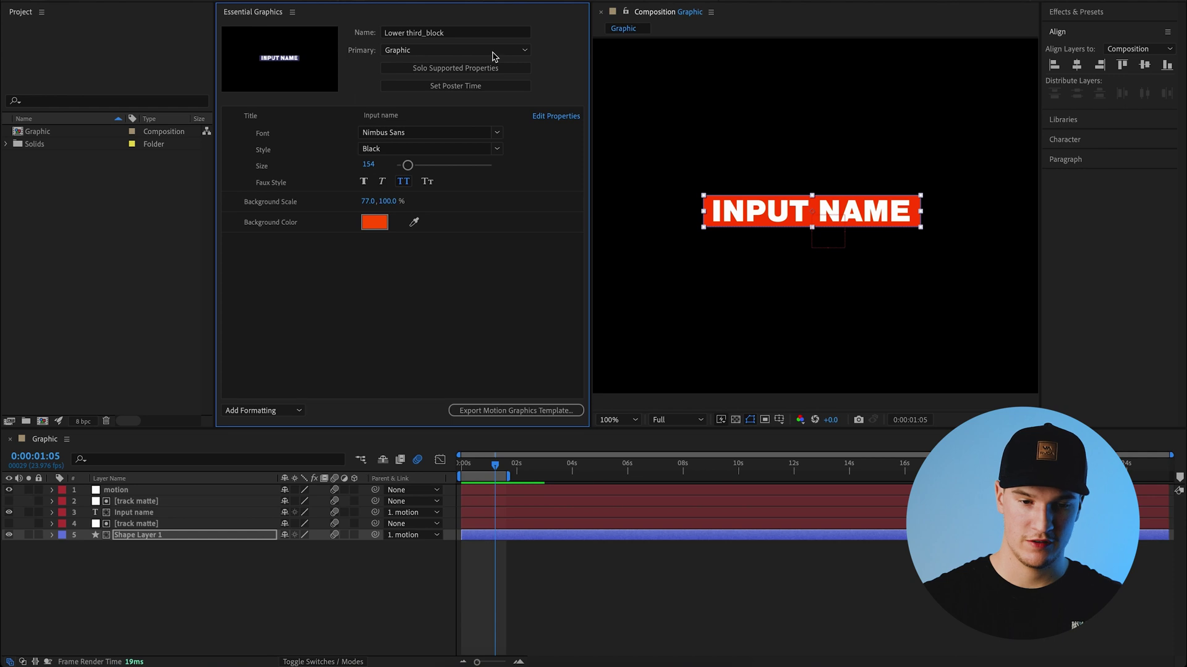
- Set the poster frame to the red-orange bar with the name and review only the supported properties
click(468, 86)
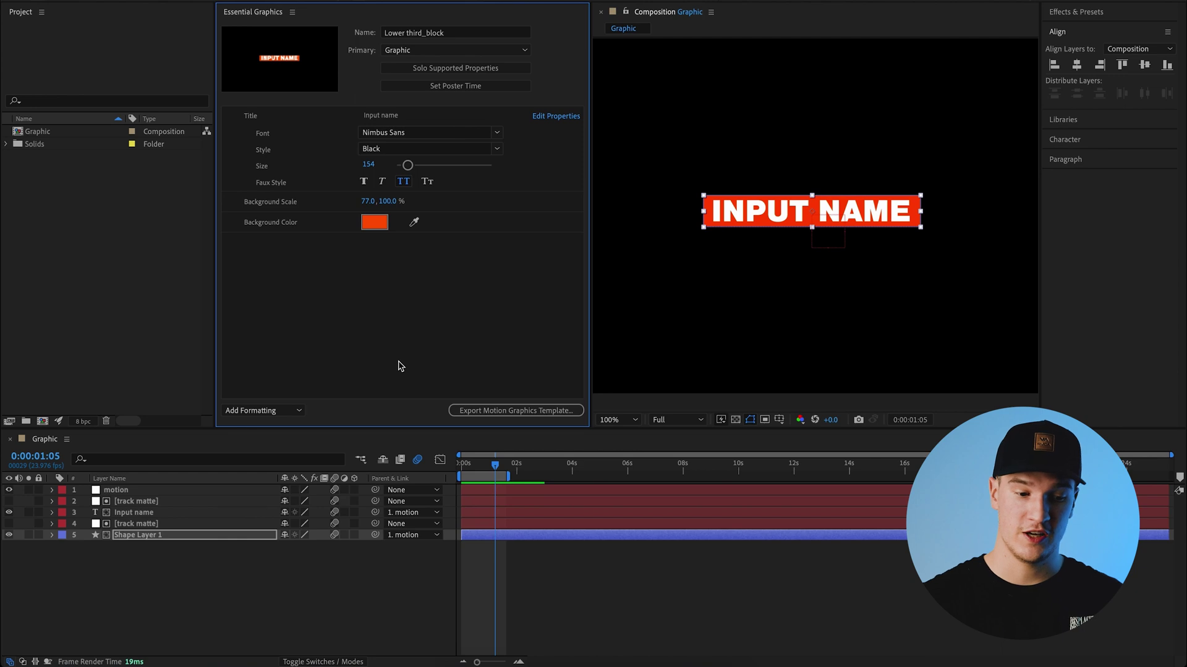
click(455, 68)
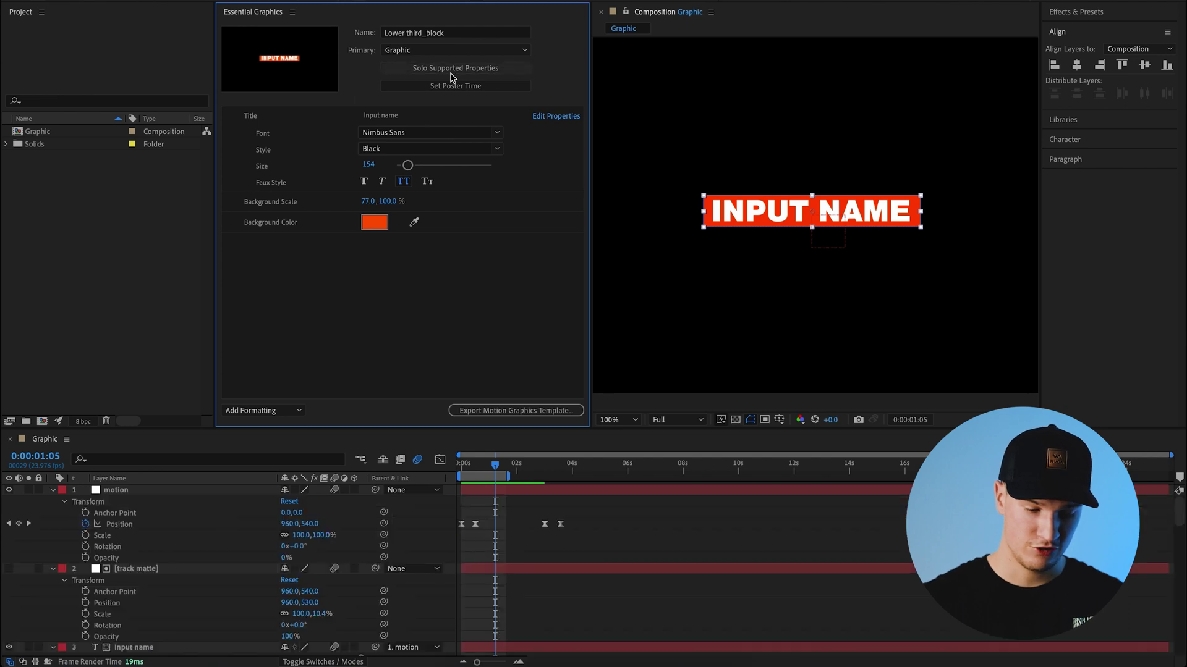
scroll(173, 609, down, 5)
scroll(170, 606, down, 5)
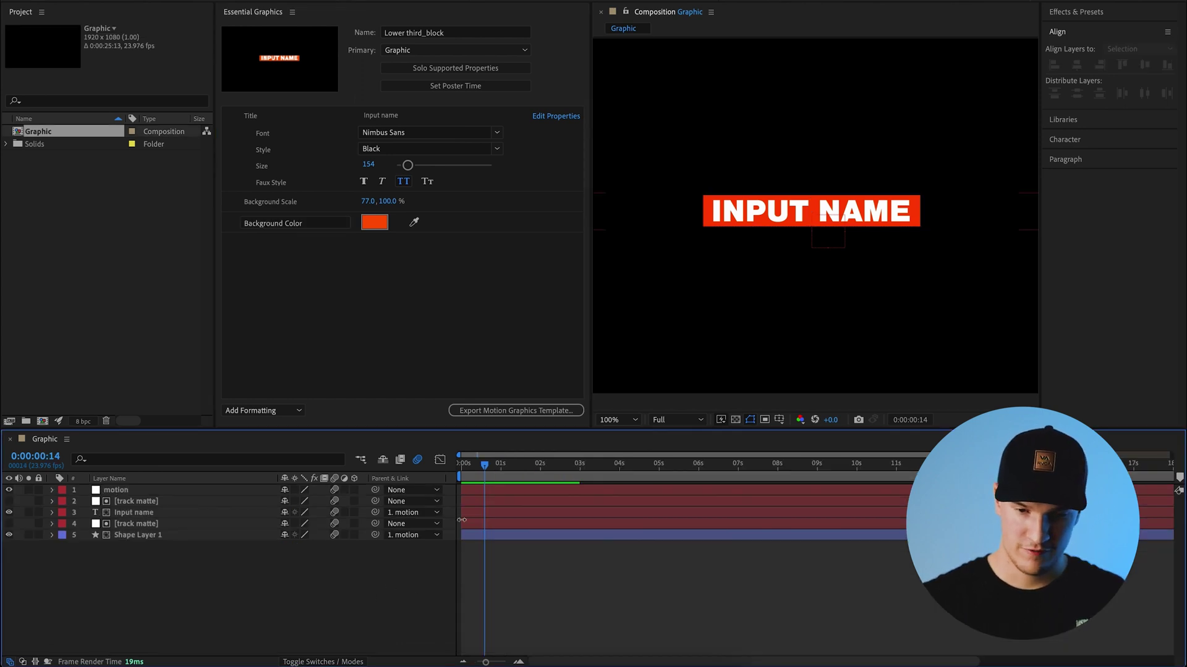
- Trim the Graphic composition to a work area ending where the animation finishes, about 0:00:03:21
click(479, 464)
key(space)
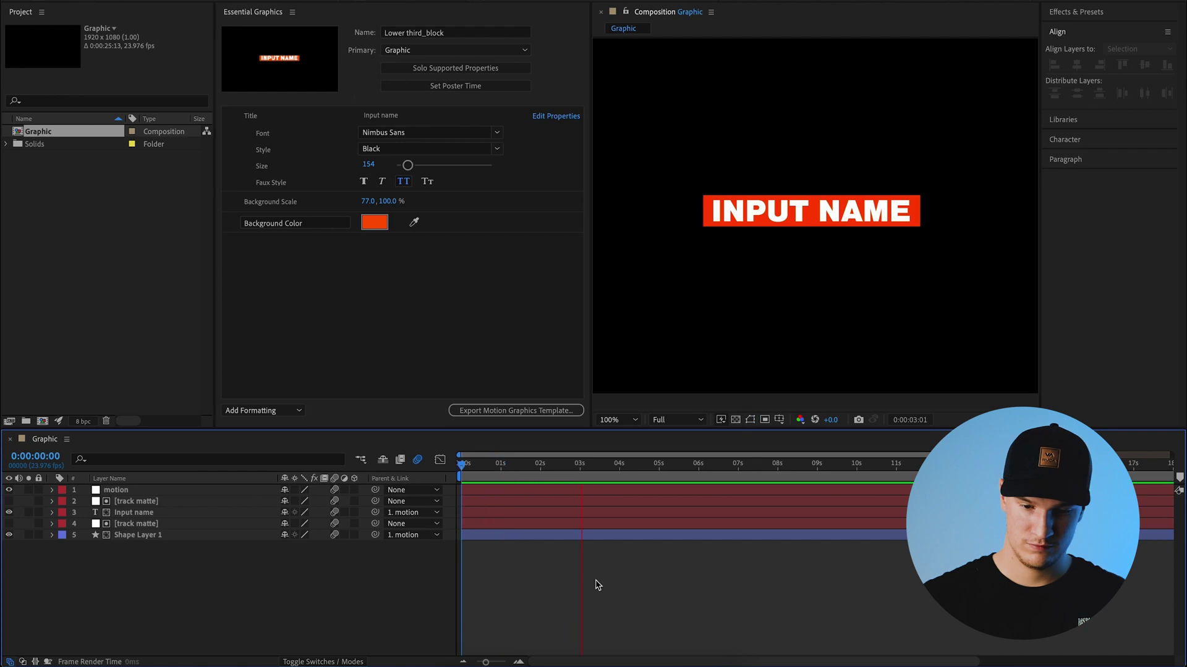
key(space)
key(minus)
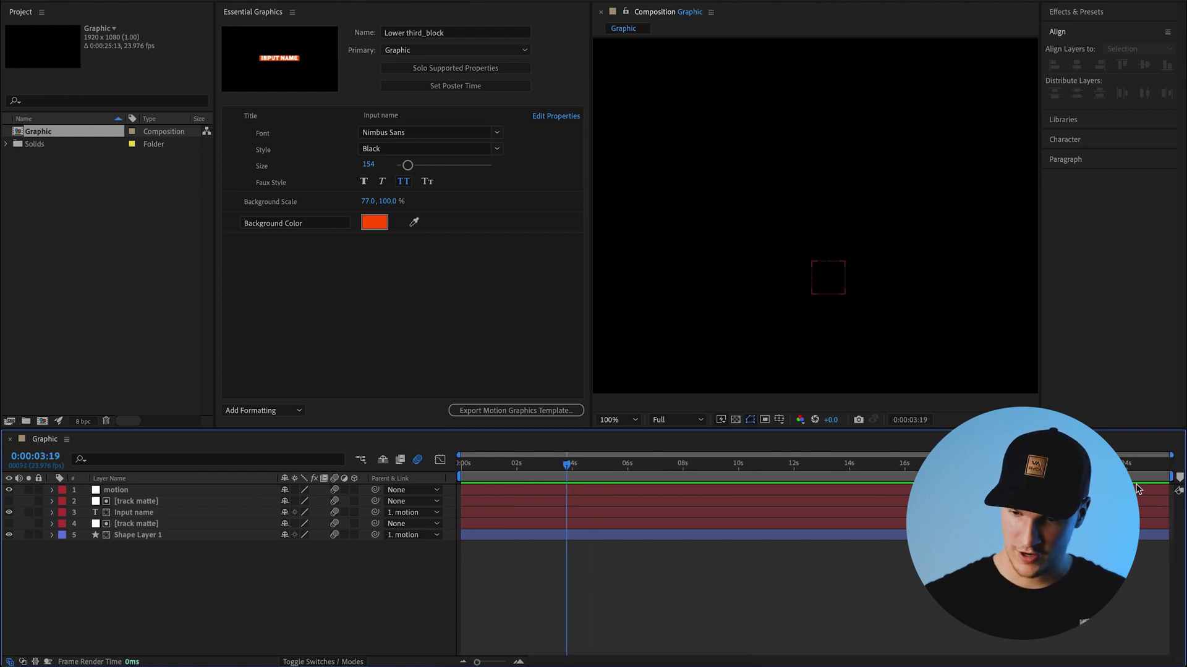
drag(1173, 478, 569, 482)
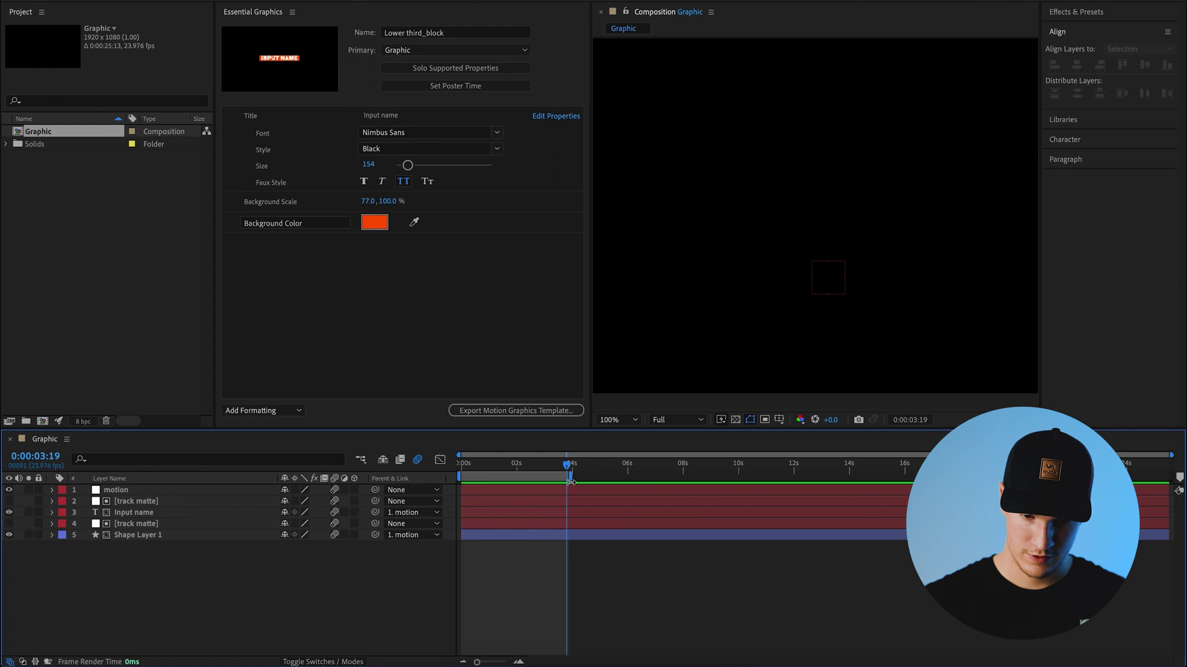
right_click(507, 478)
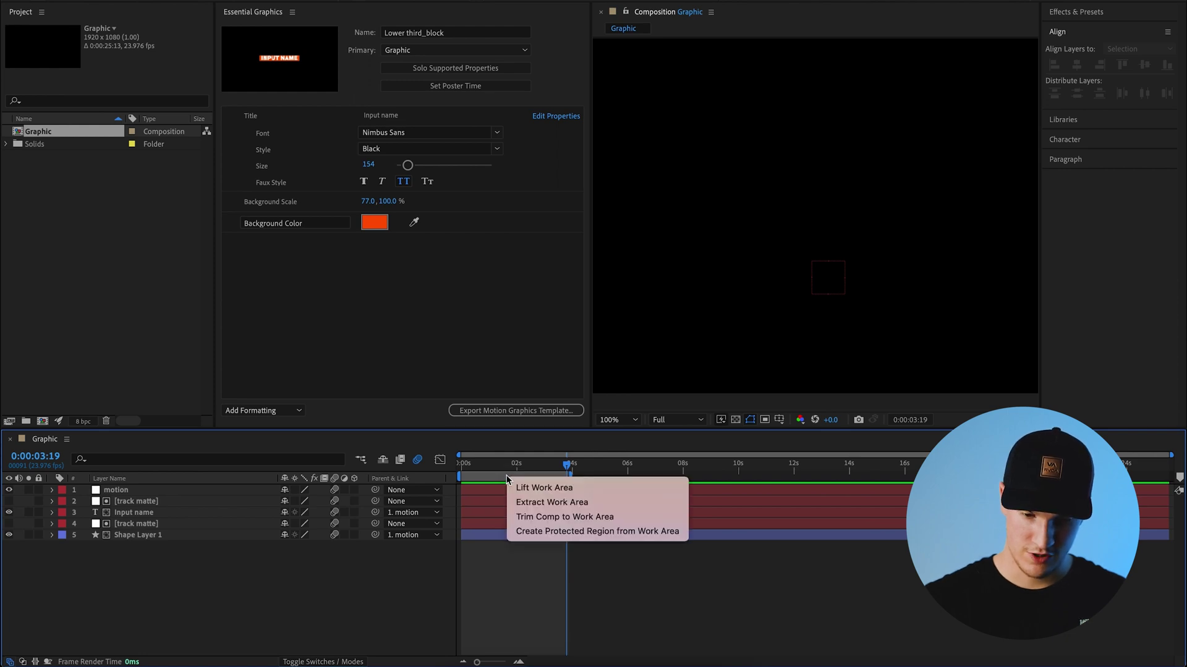
click(578, 517)
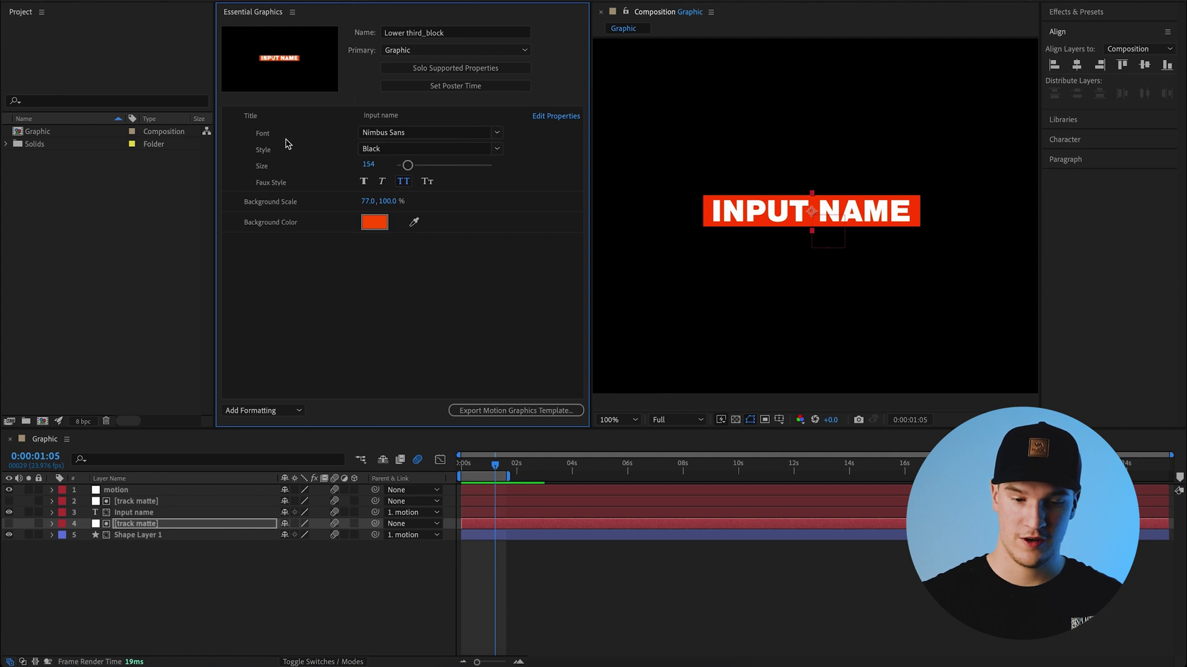
- Start the Motion Graphics Template export with Local Templates Folder as destination and no keywords
click(530, 411)
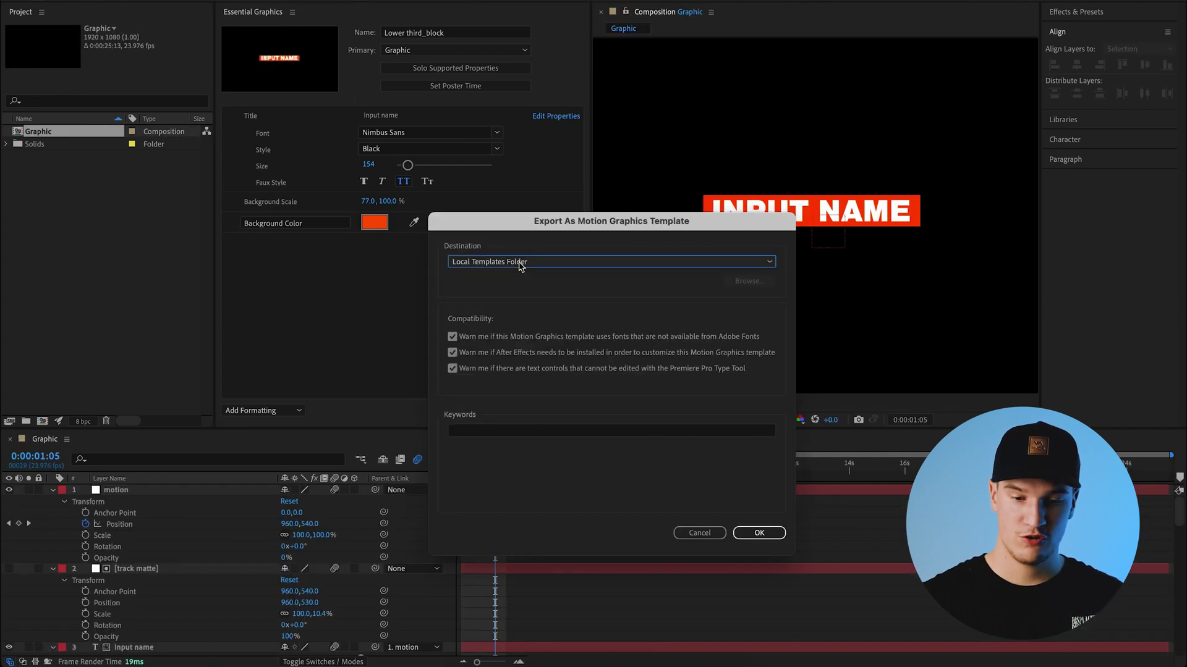
click(519, 265)
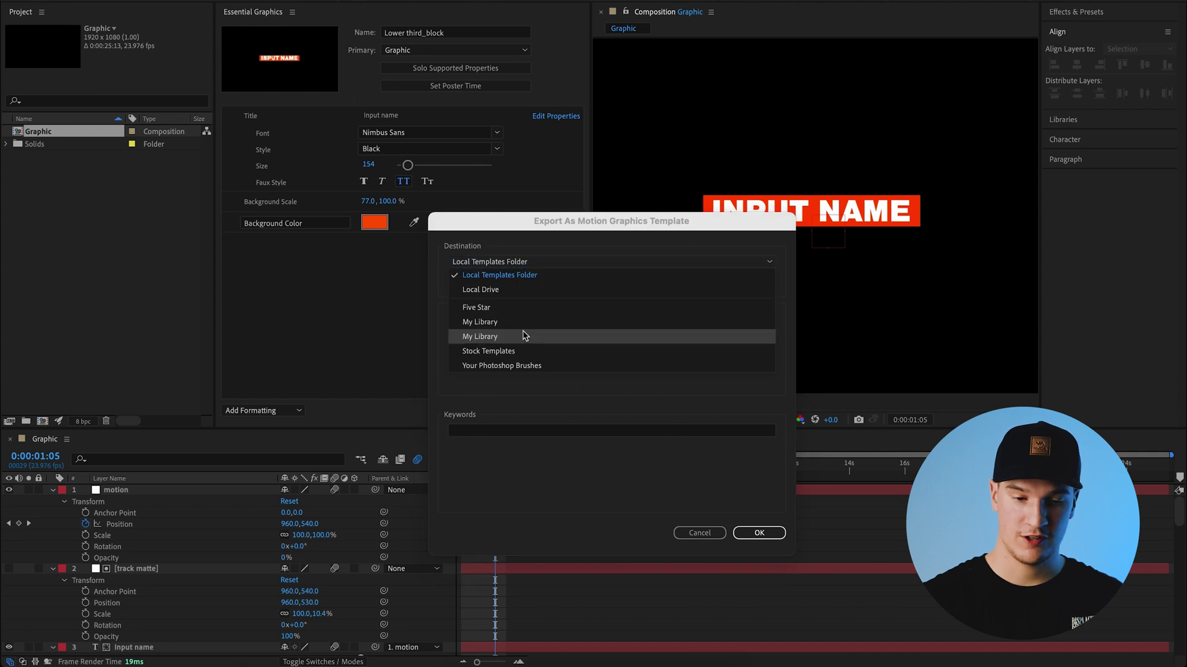
click(522, 299)
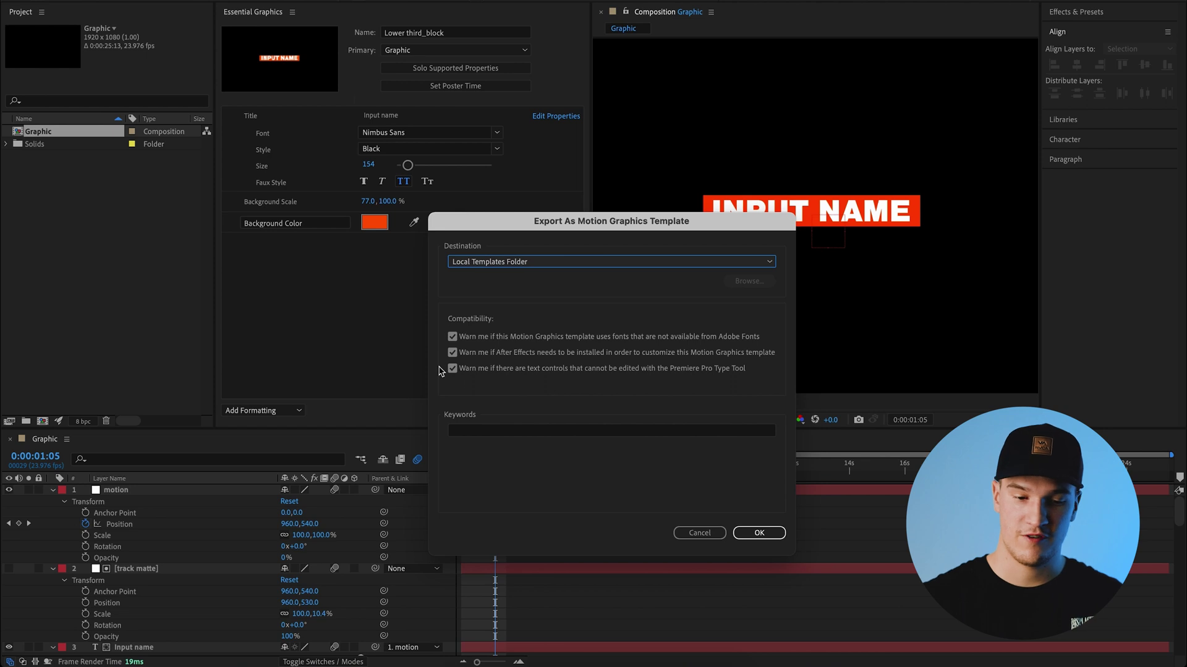
click(511, 430)
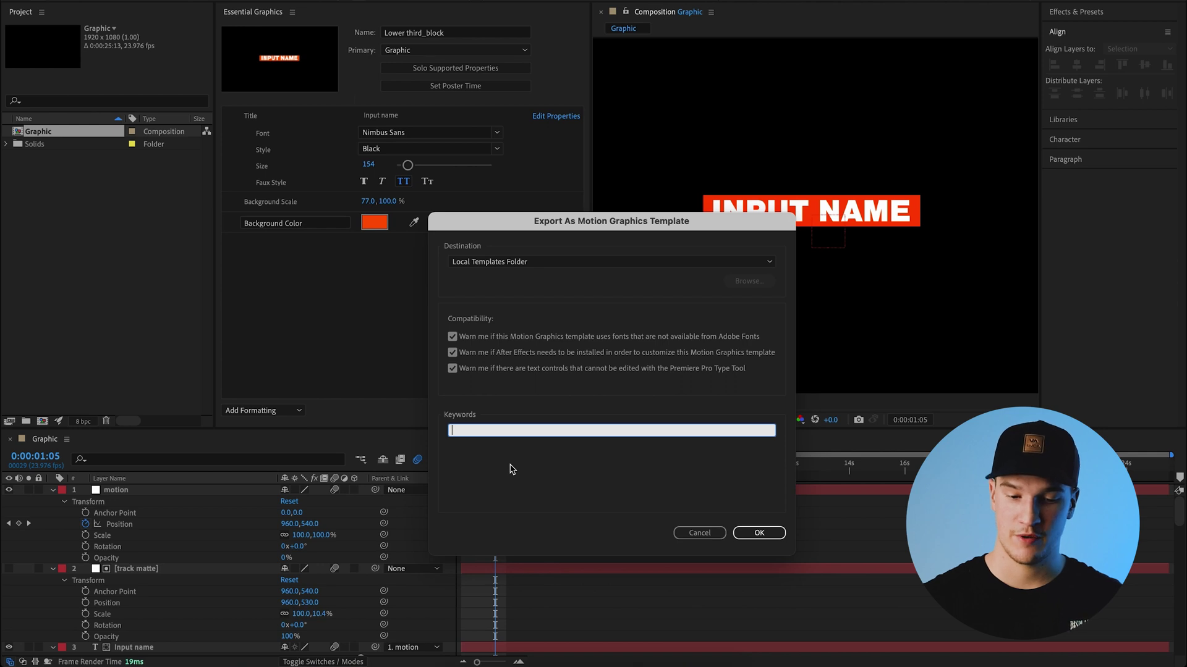
click(512, 468)
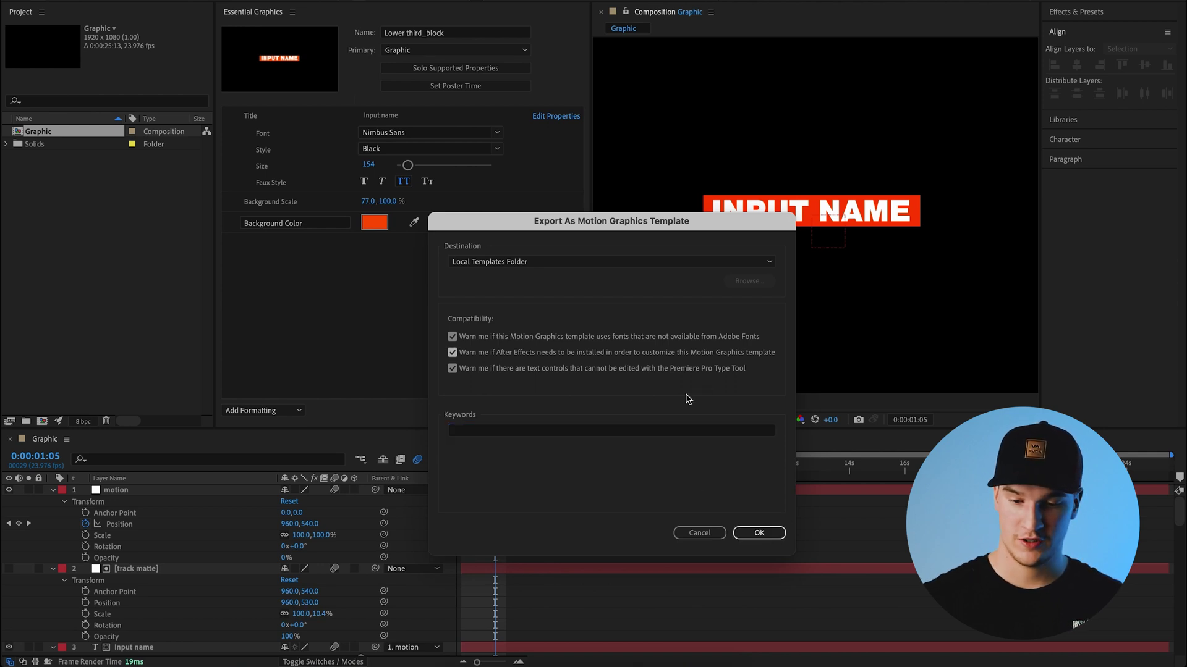